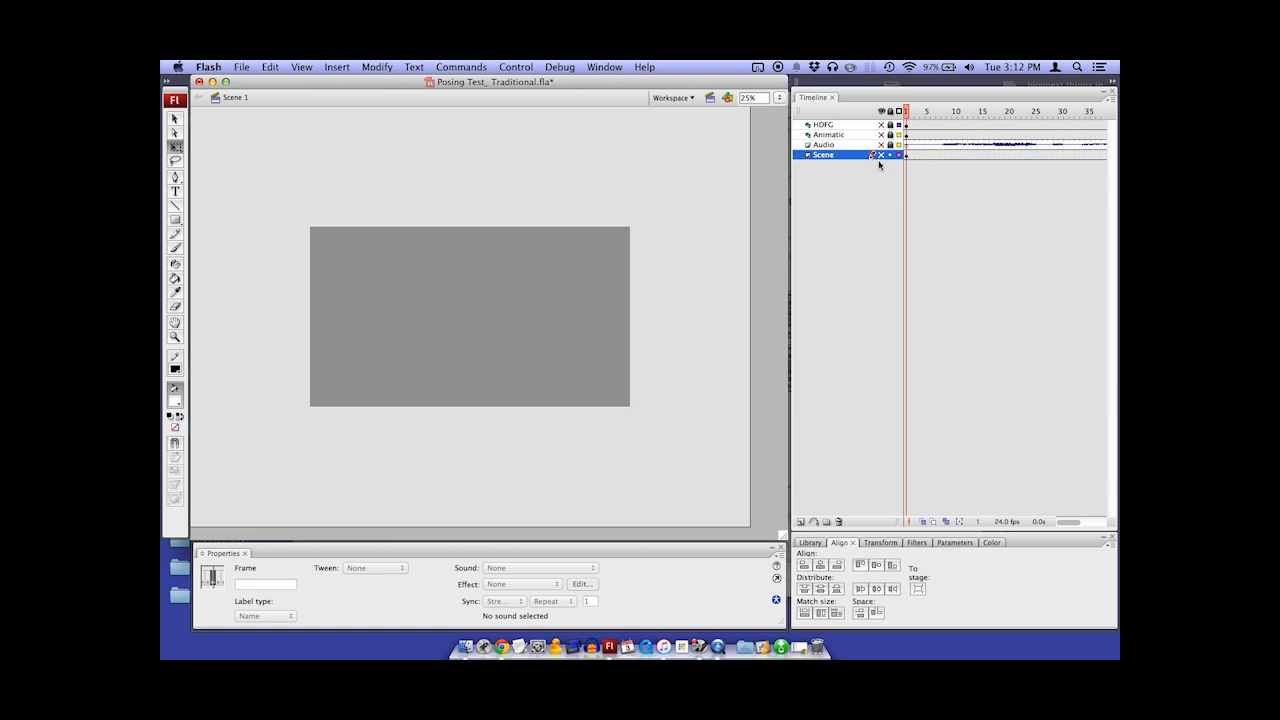
Apply the Default workspace layout and widen the document window to fill the space beside the panels
left_click(765, 243)
left_click(603, 67)
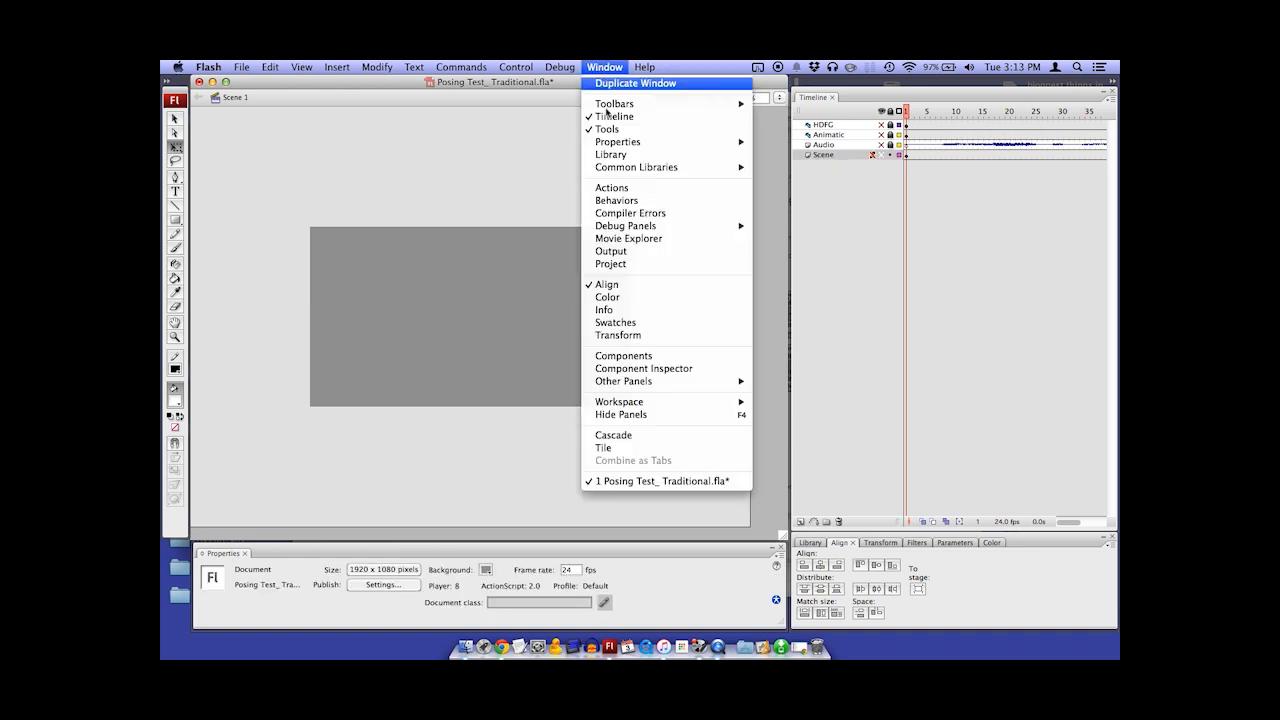
mouse_move(686, 405)
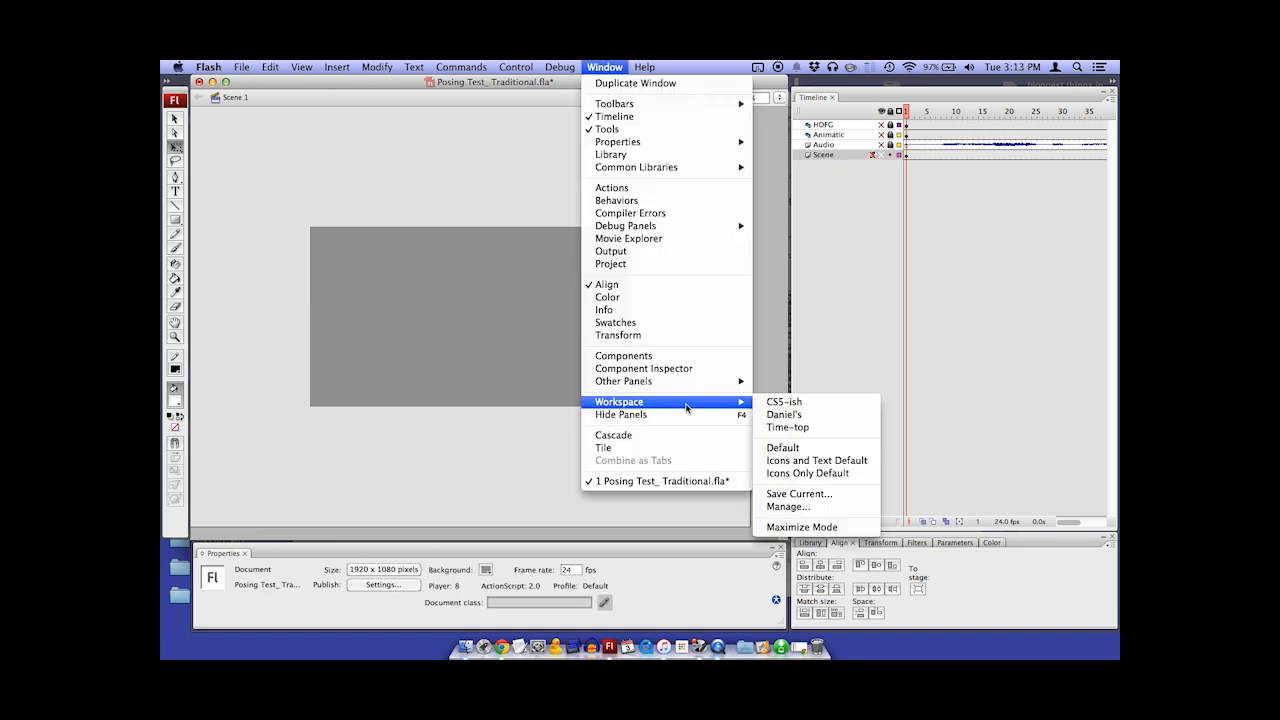
left_click(813, 450)
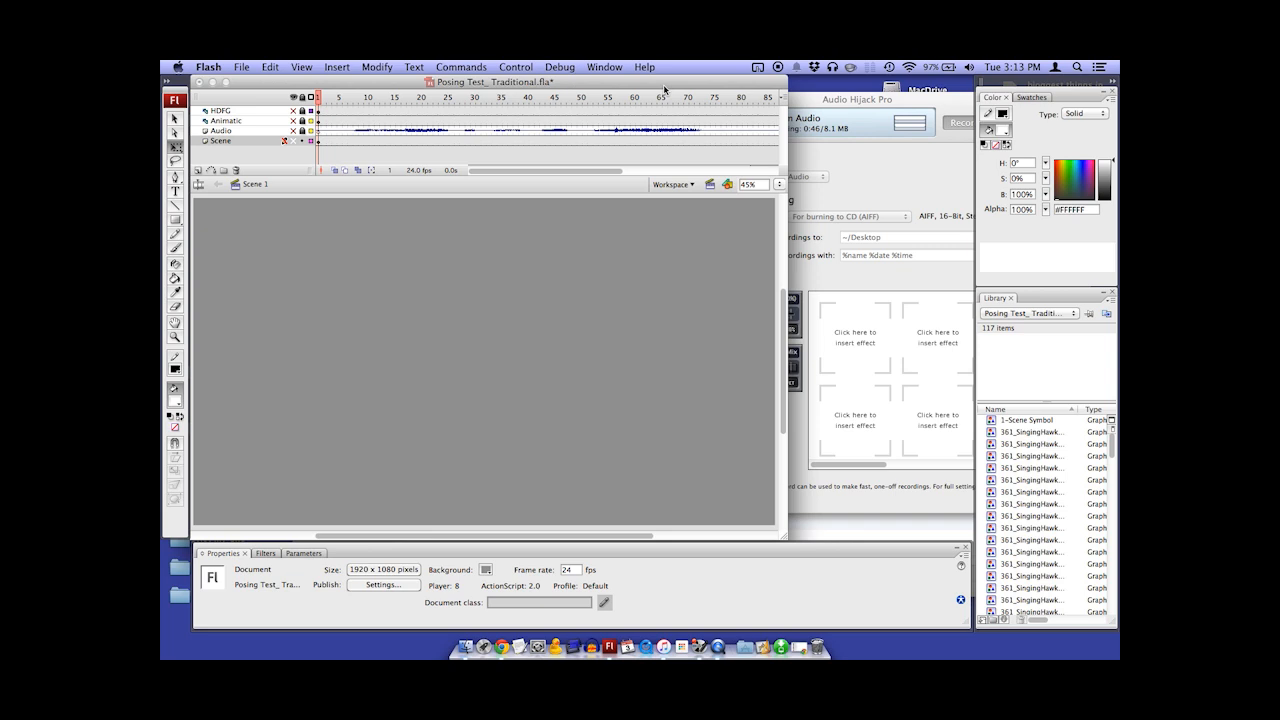
left_click(227, 82)
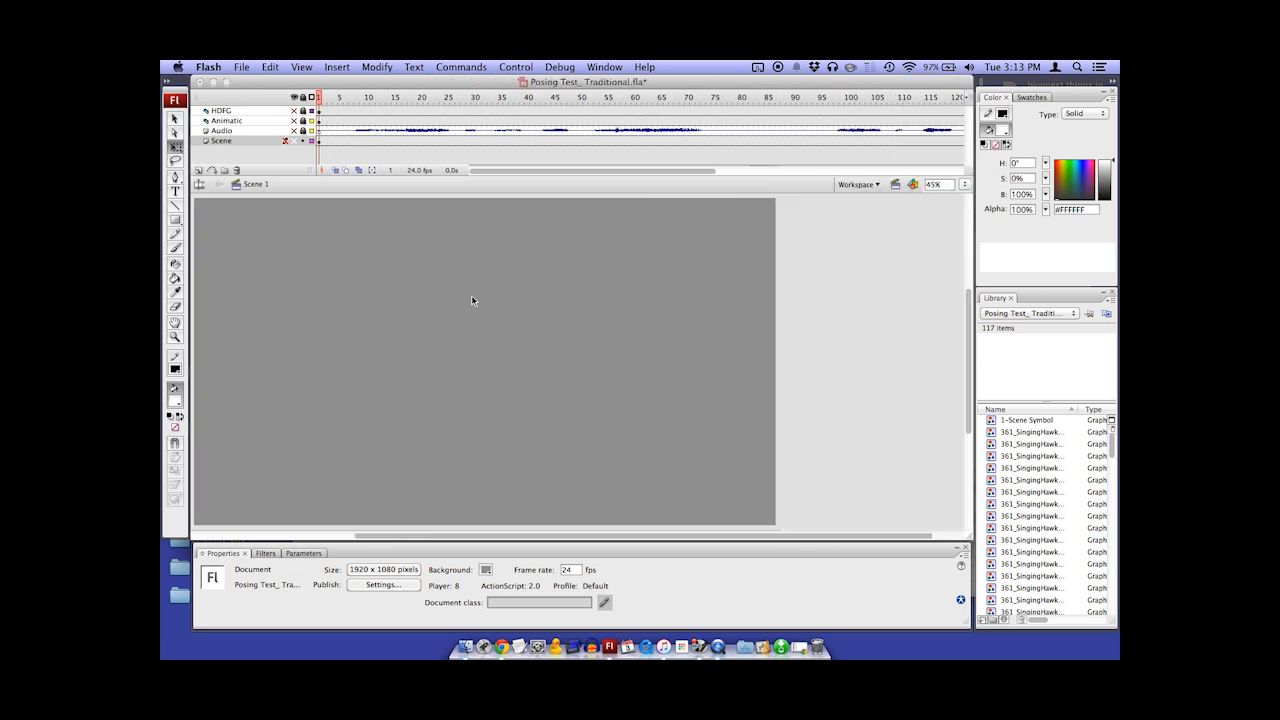
scroll(472, 300, "left", 3)
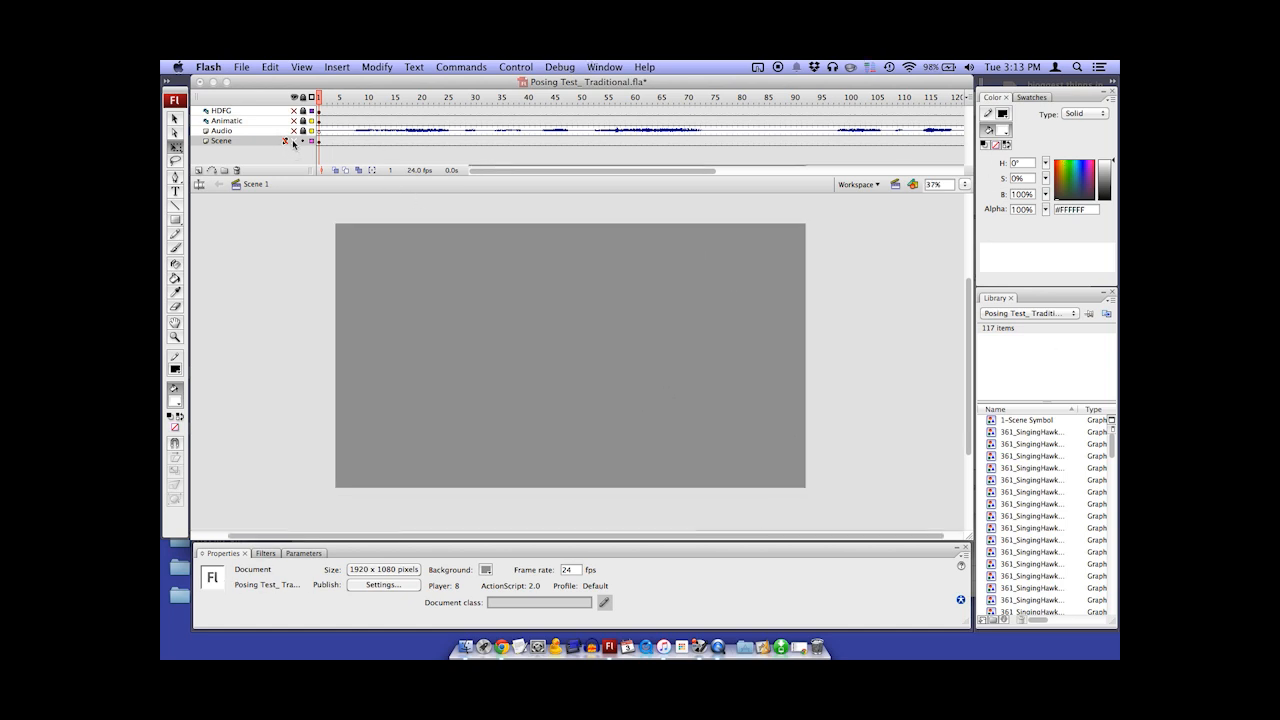
Show the HDFG field guide layer over the stage
left_click(294, 111)
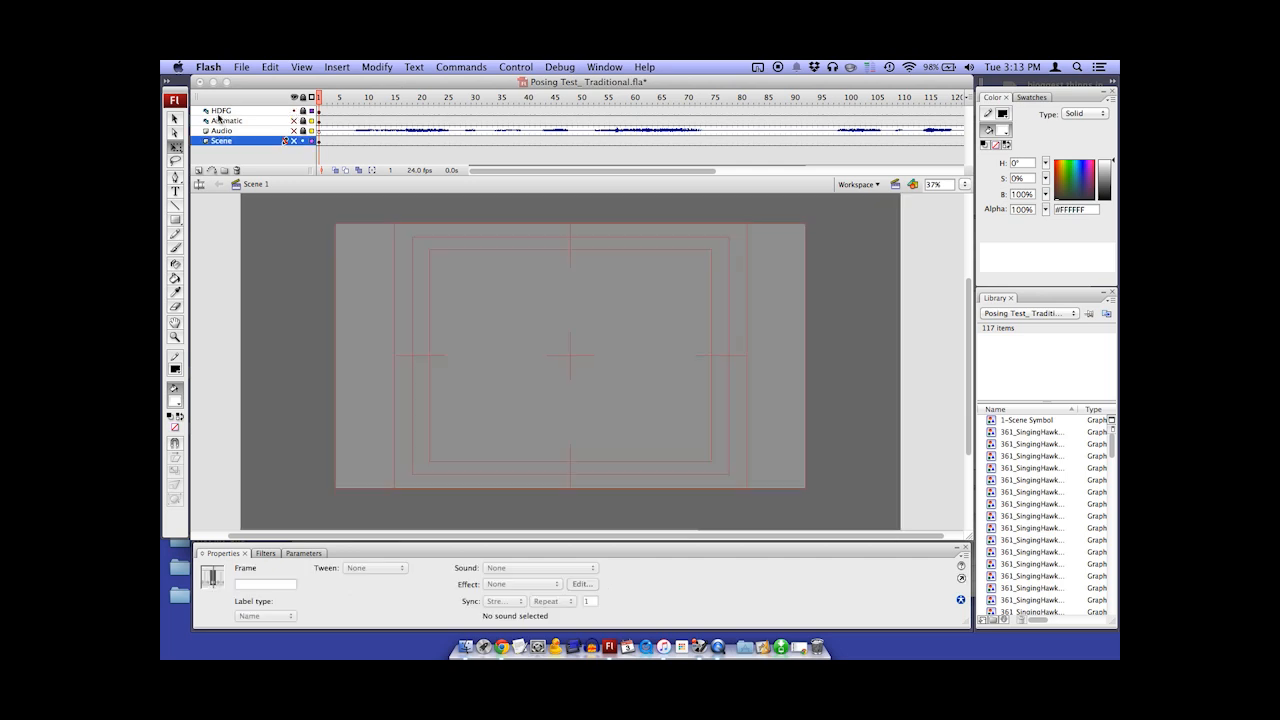
key("super+minus")
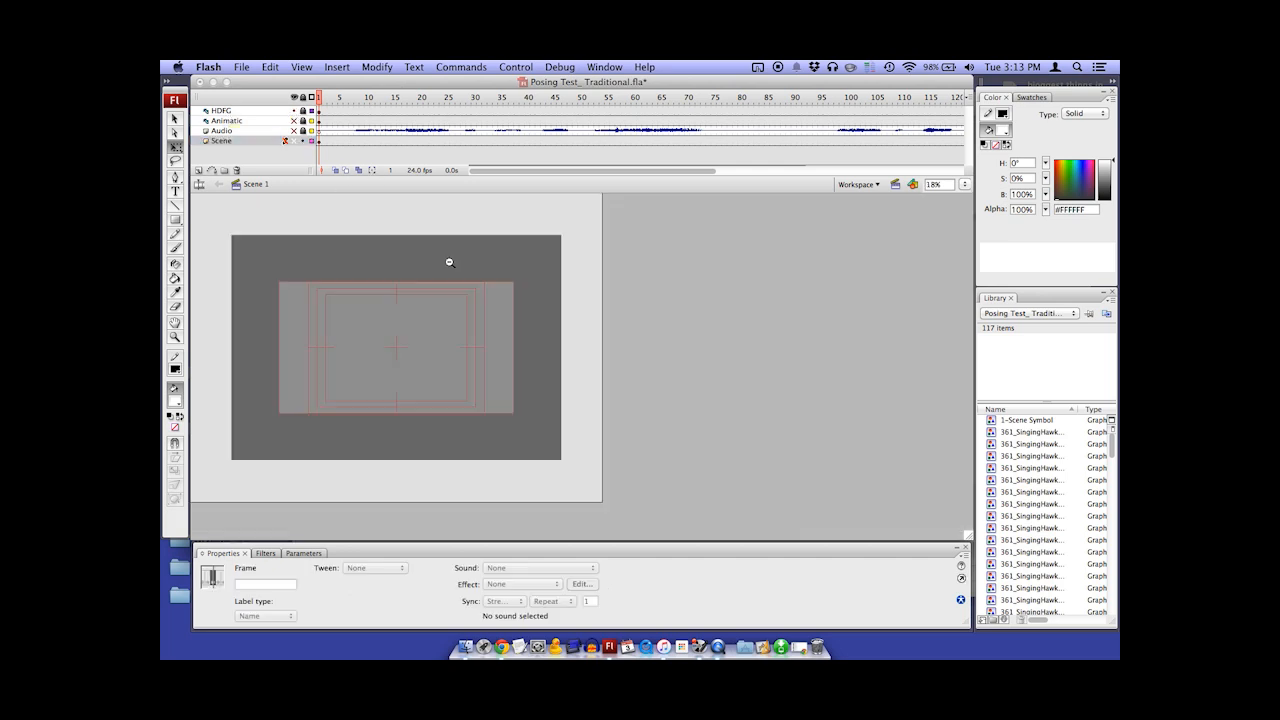
left_click(215, 308)
key("super+equal")
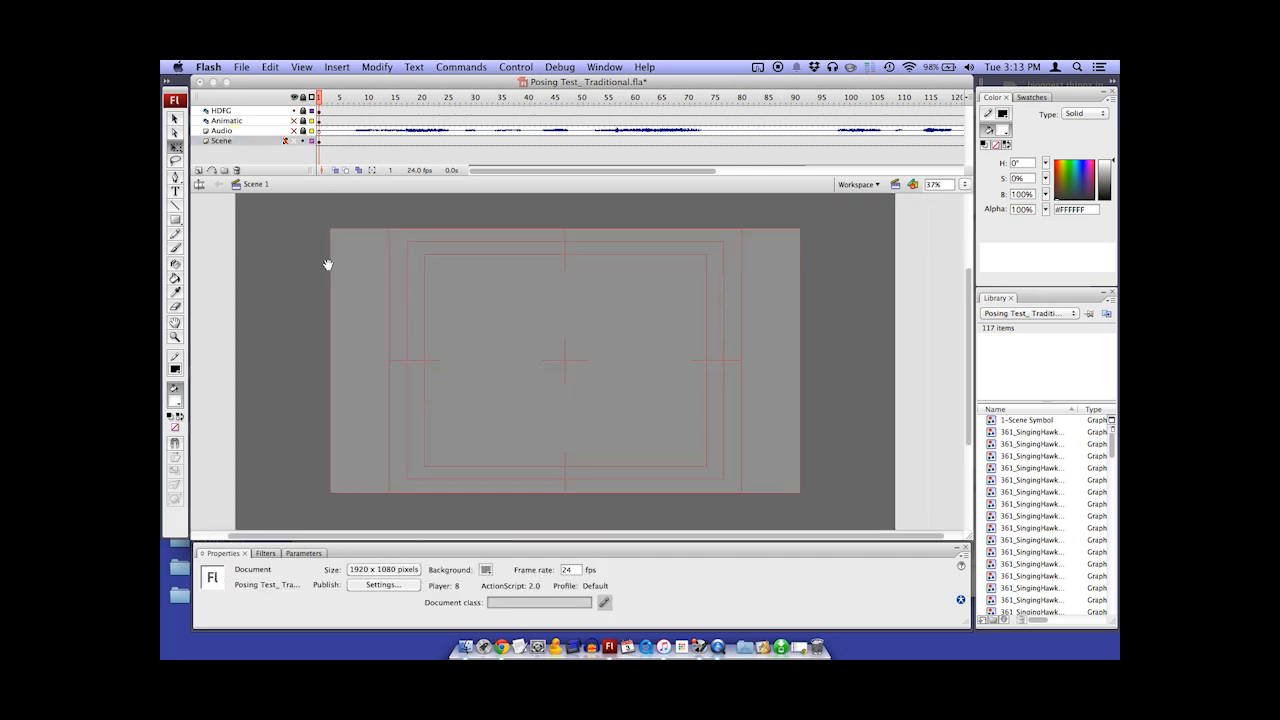
Turn the HDFG layer's Guide setting off and back on, and briefly toggle the layer's visibility
left_click(243, 111)
right_click(243, 111)
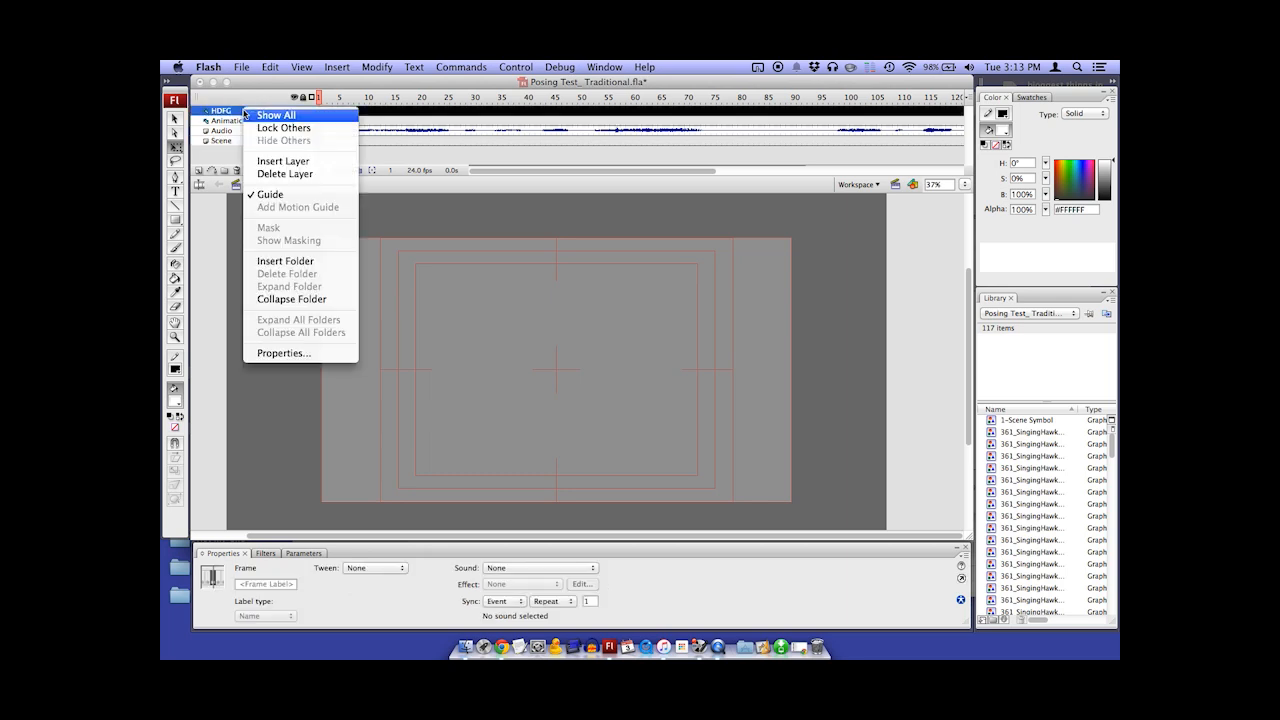
left_click(266, 194)
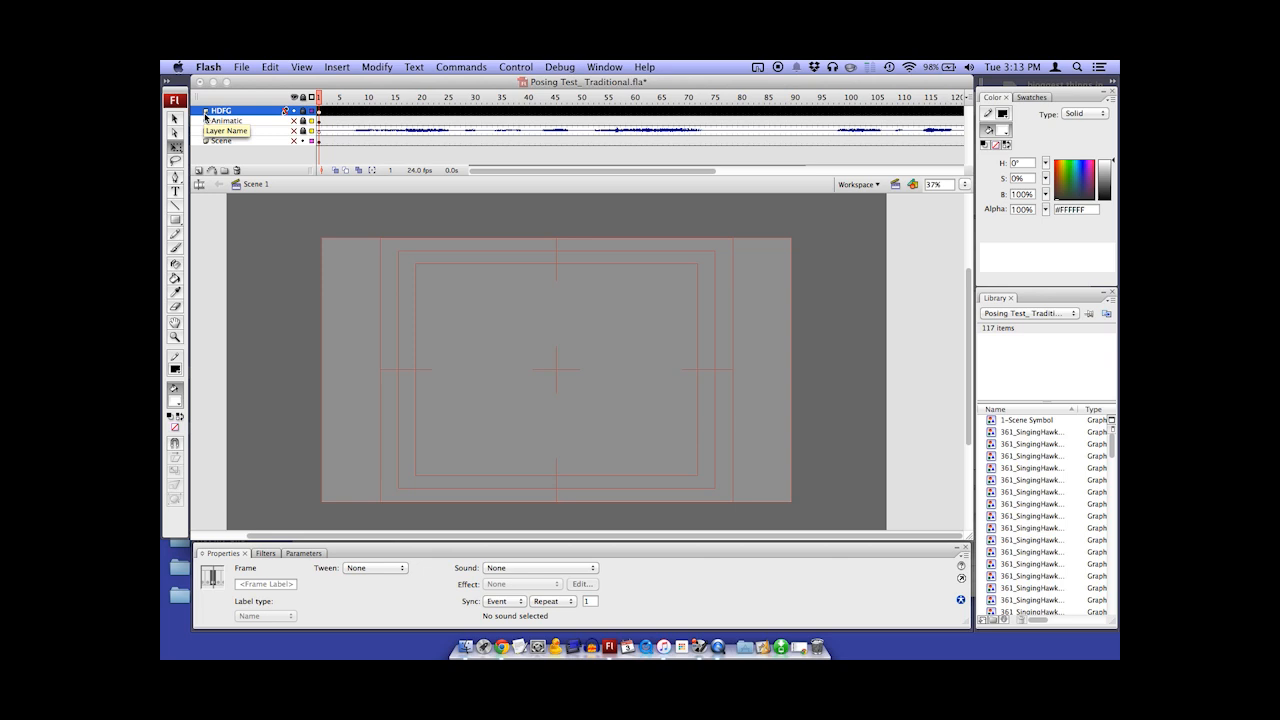
right_click(208, 111)
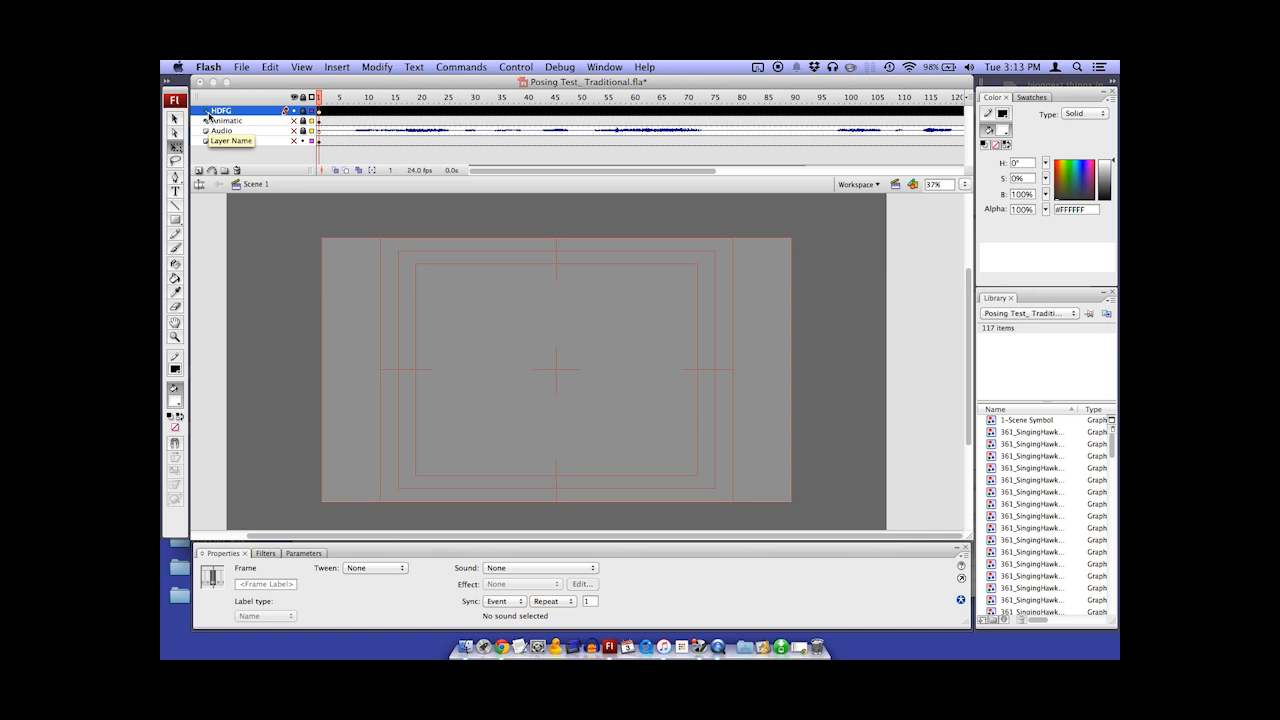
left_click(213, 217)
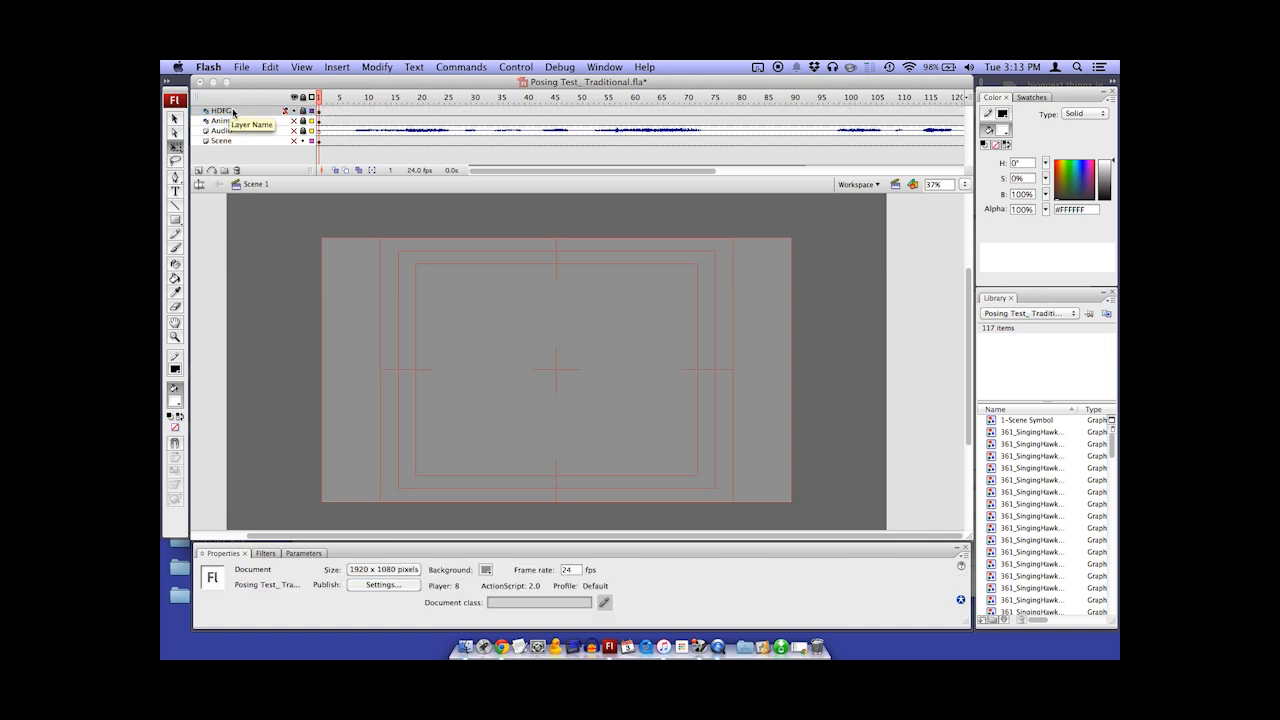
left_click(292, 111)
left_click(292, 111)
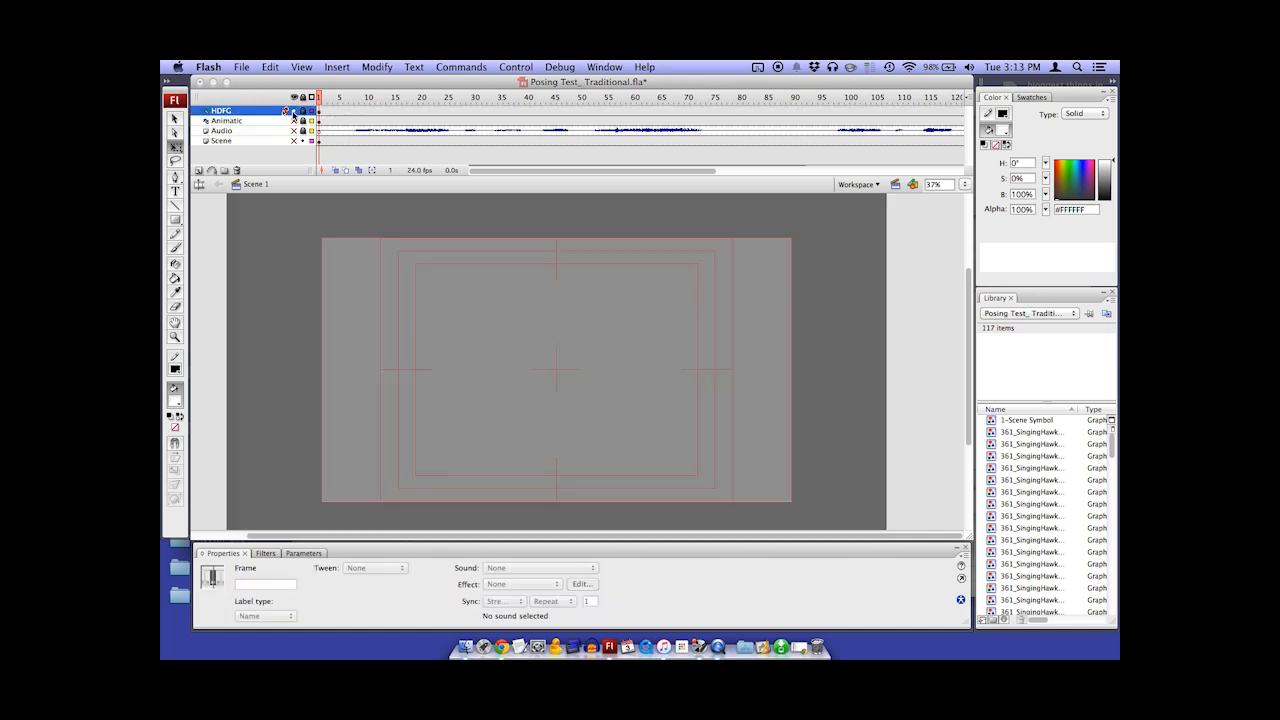
left_click(718, 277)
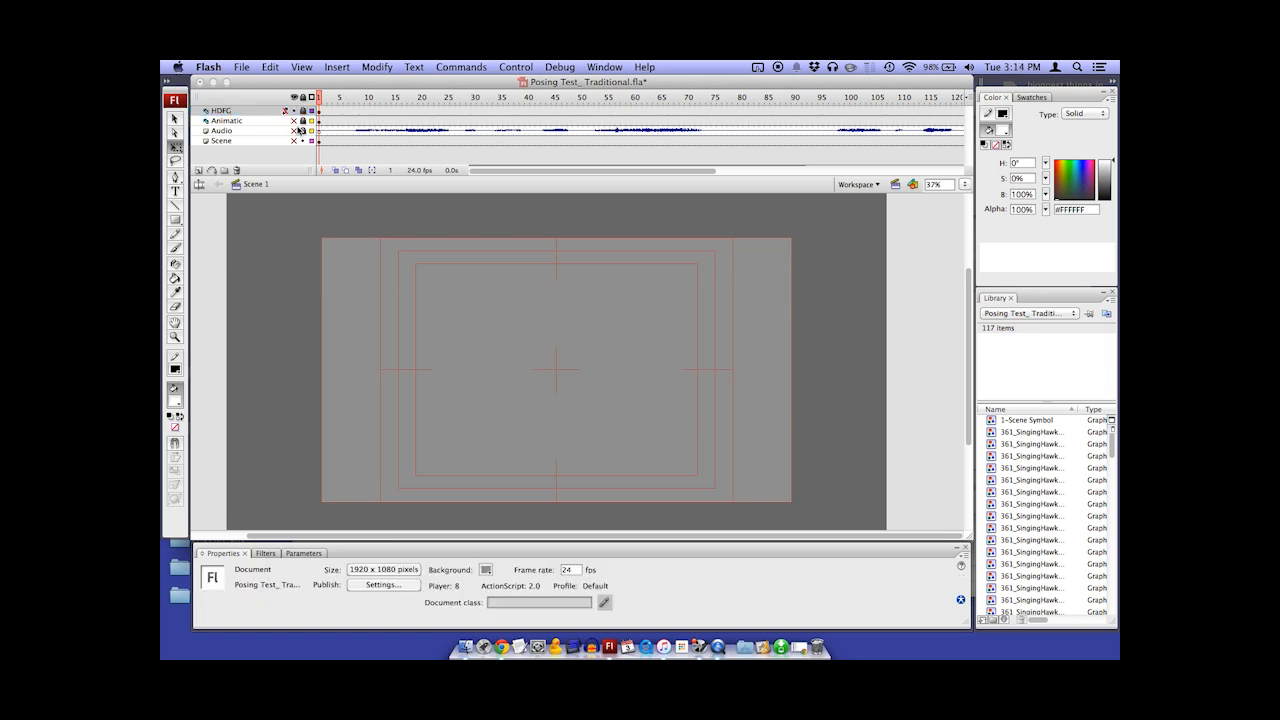
Compare the Animatic sketch with the Scene artwork by displaying each layer in turn, finishing on the Animatic
left_click(294, 121)
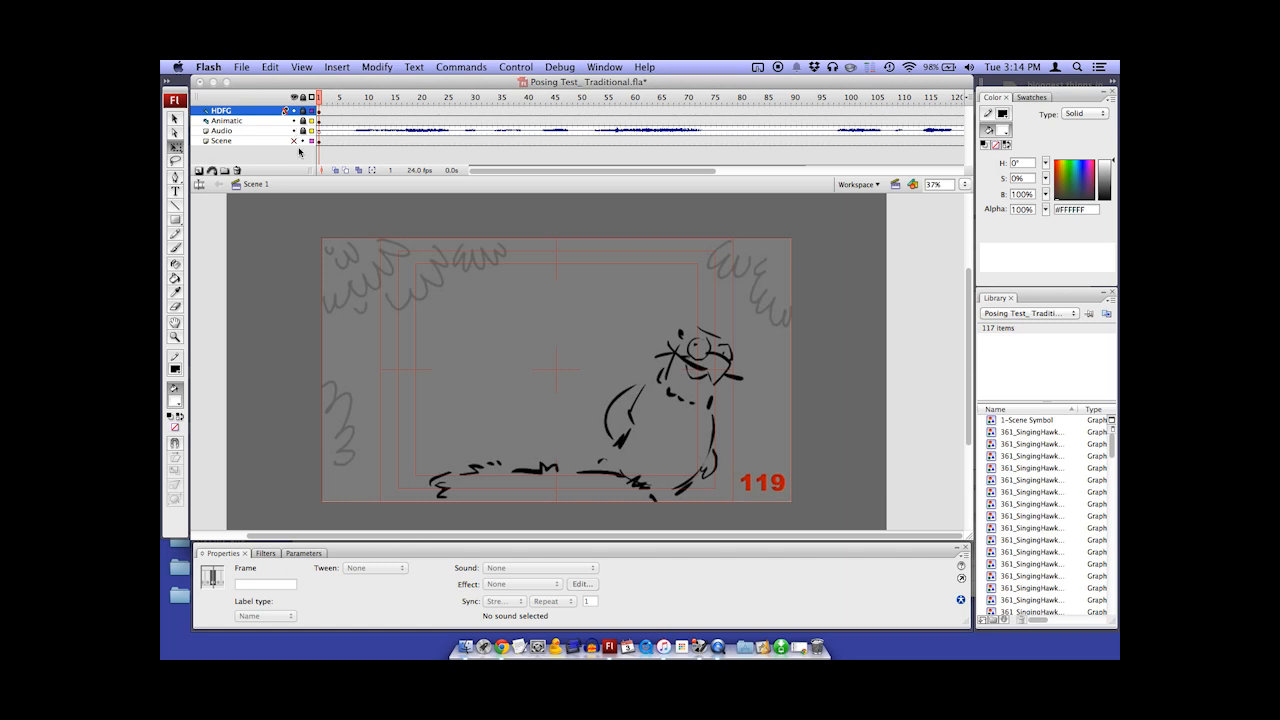
left_click(293, 120)
left_click(294, 141)
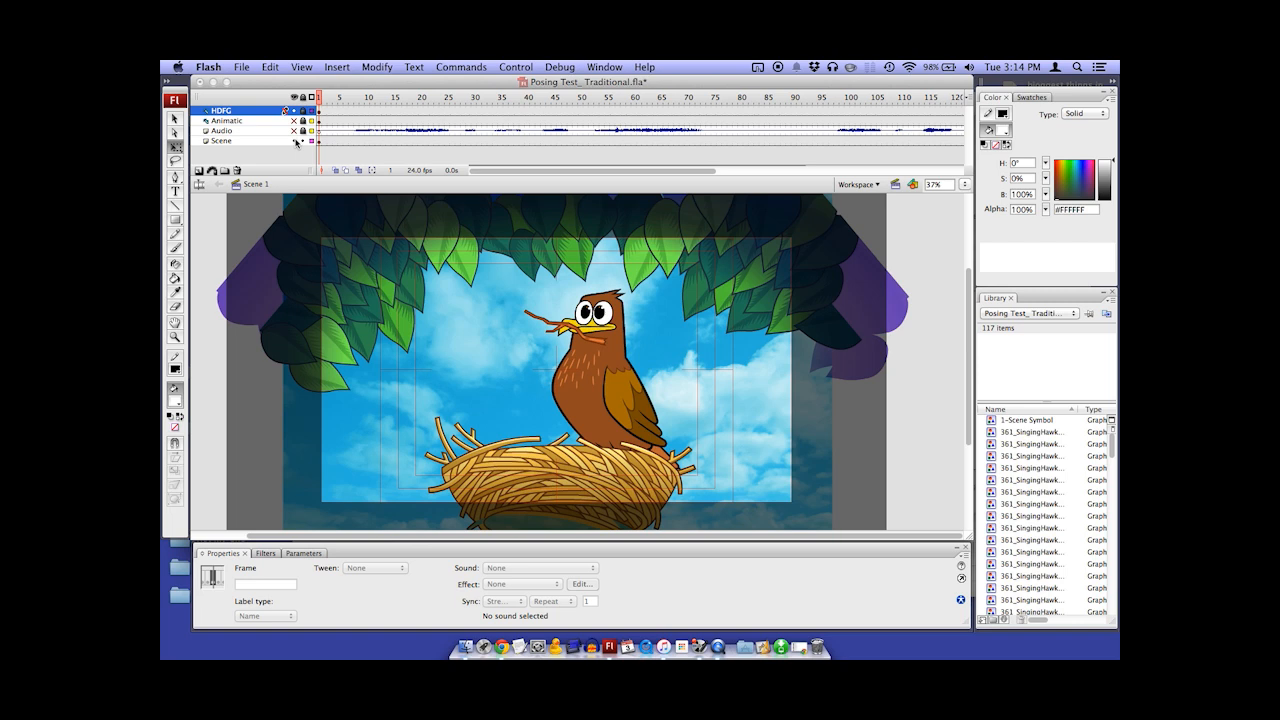
left_click(294, 141)
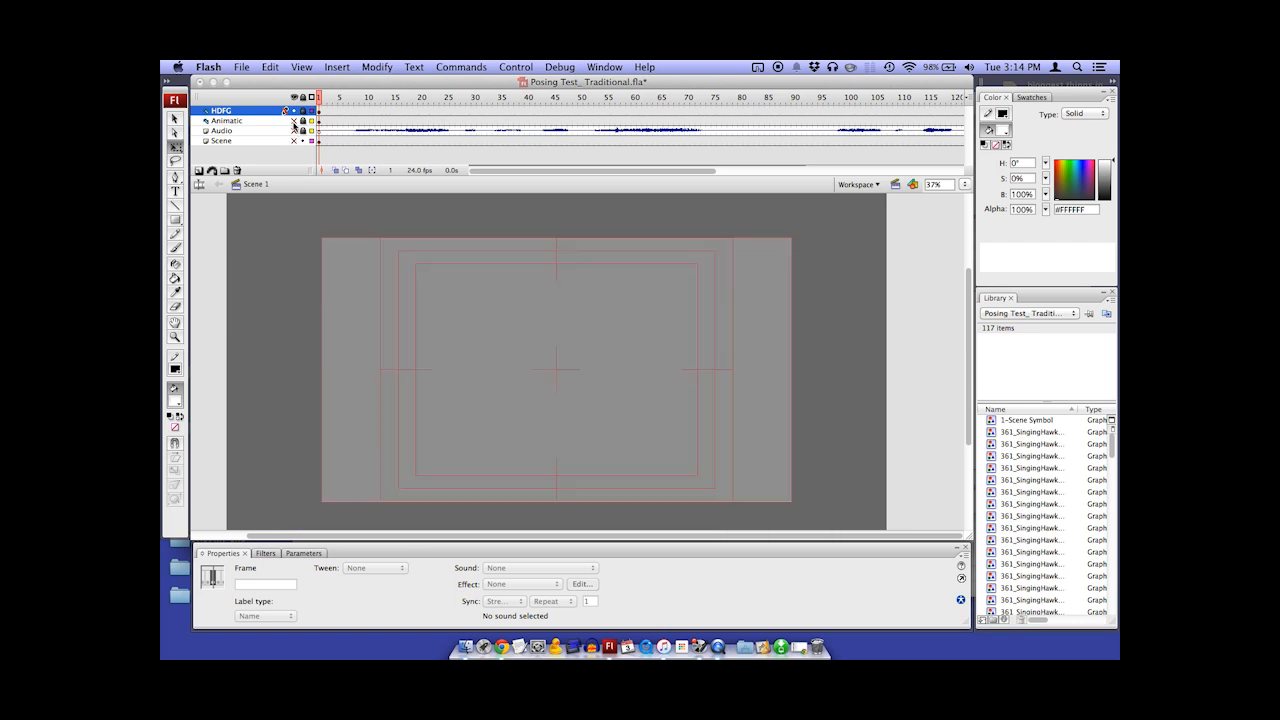
left_click(294, 121)
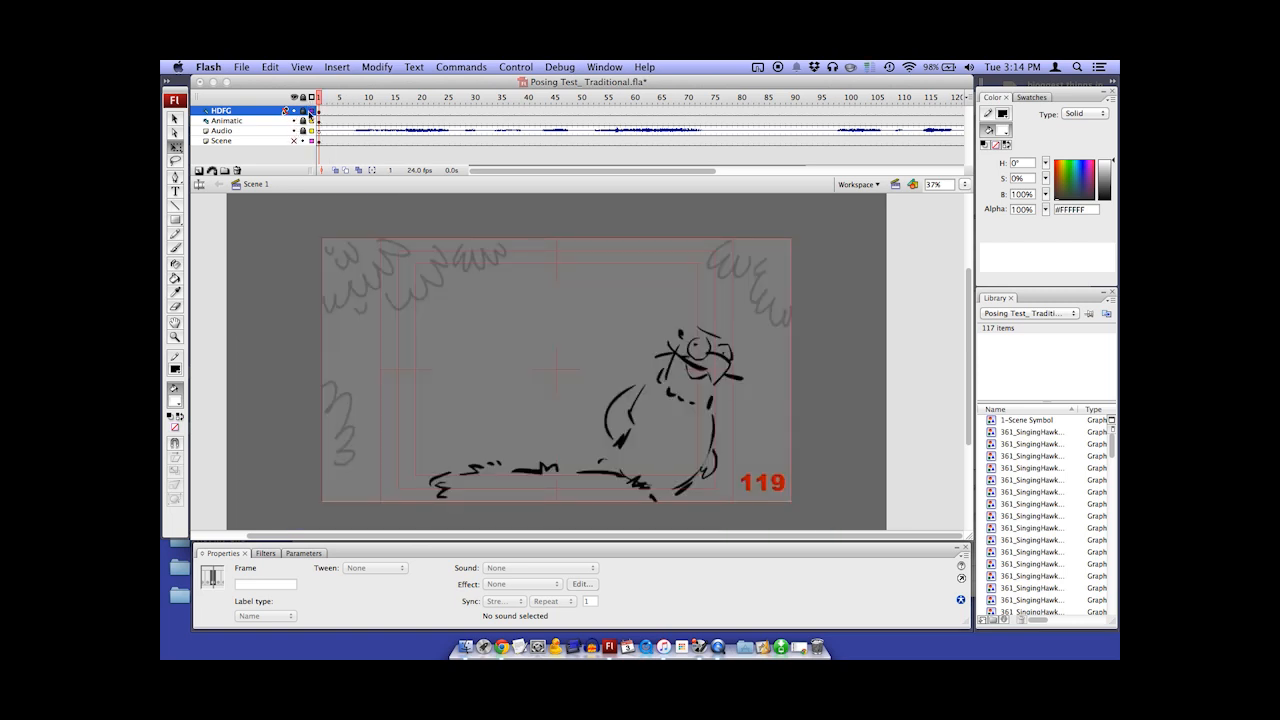
Play the animatic through with its audio and return the playhead to frame 1
key("Return")
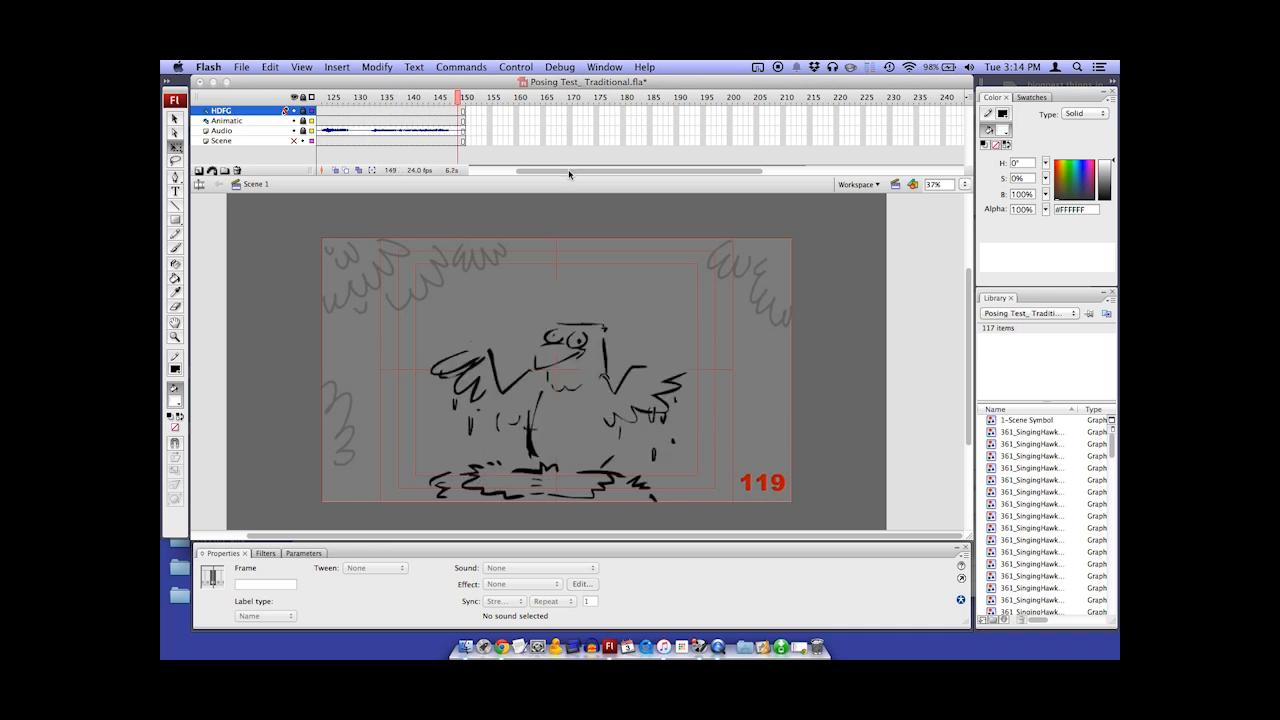
left_click_drag(568, 170, 510, 175)
left_click_drag(600, 103, 314, 125)
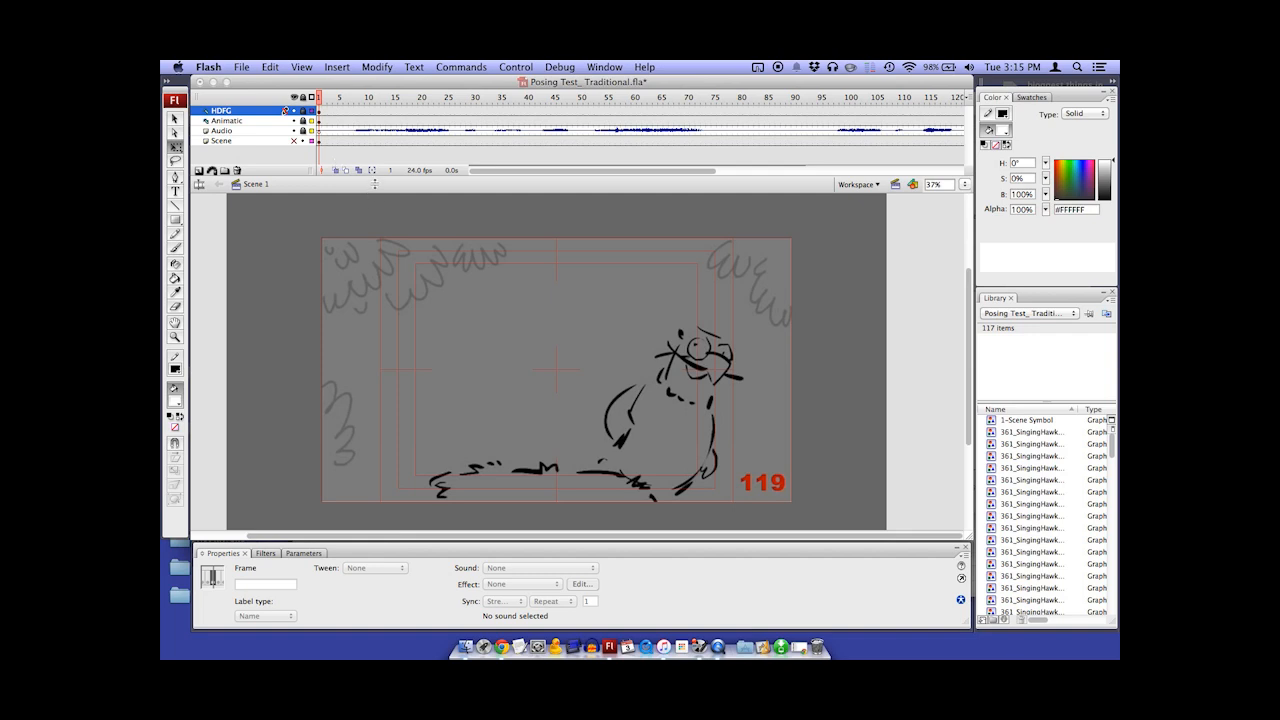
Show the Scene layer and hide the Animatic layer
left_click(295, 141)
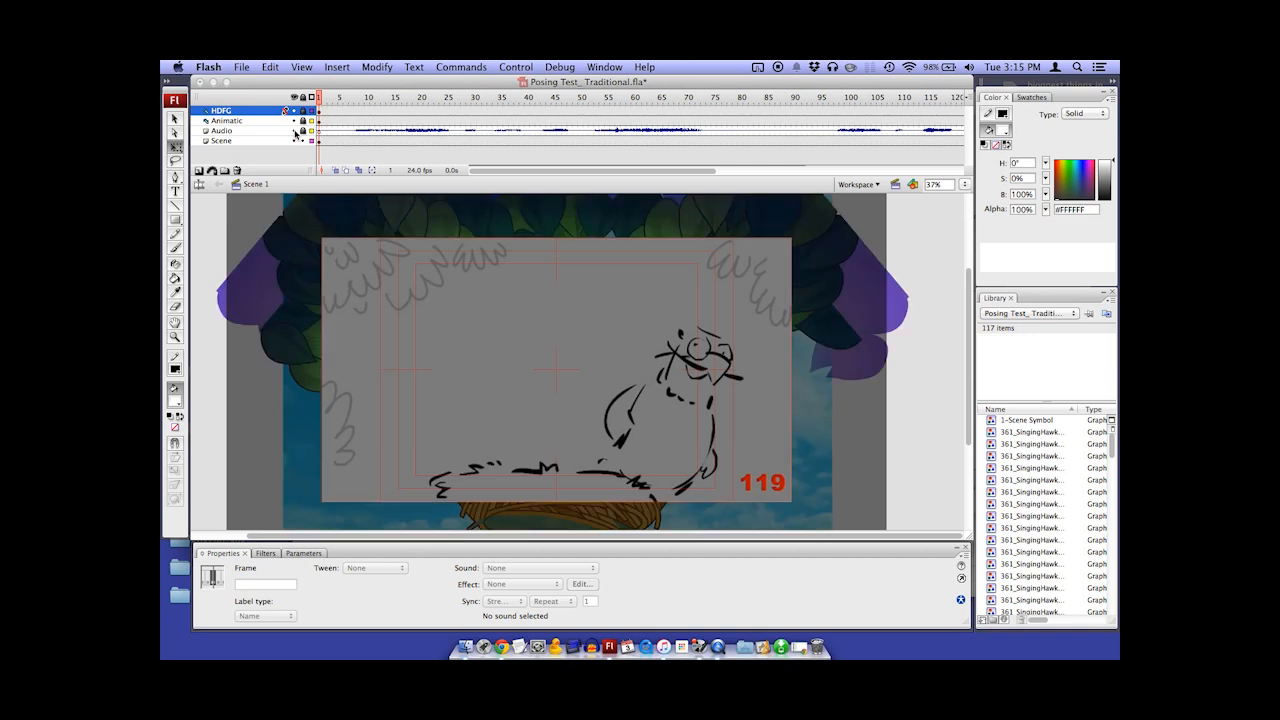
left_click(294, 120)
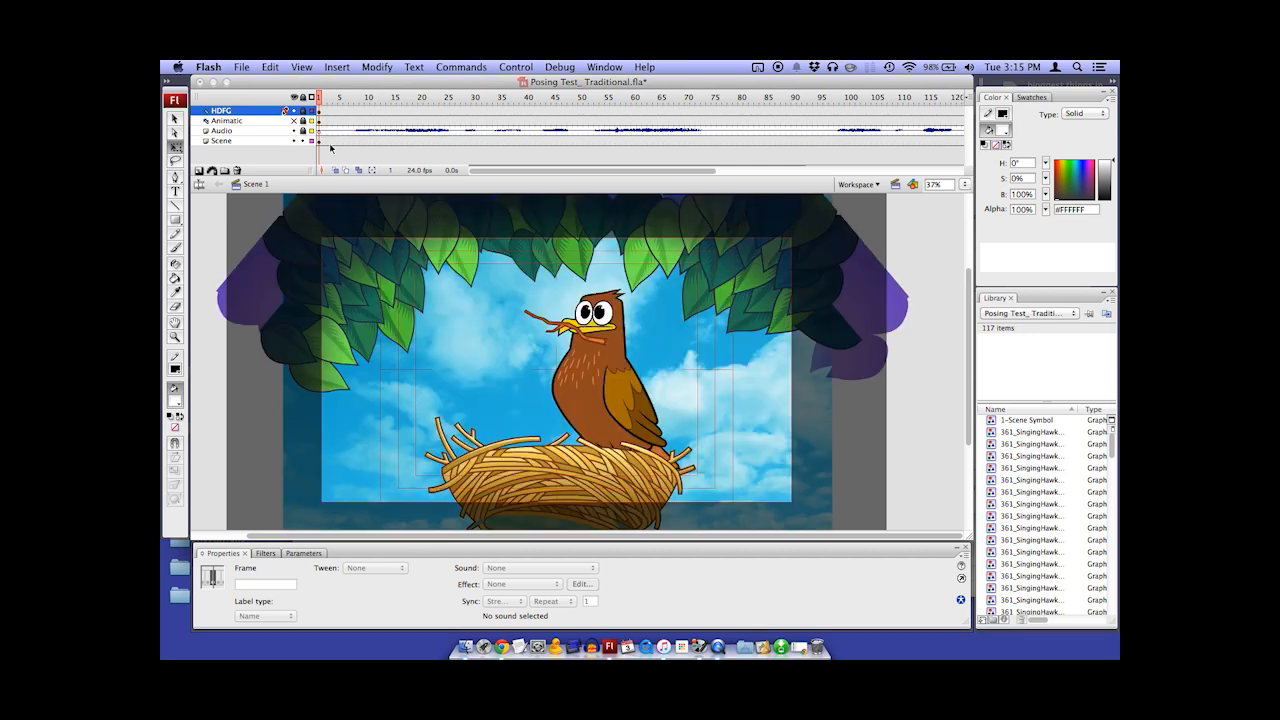
Try moving the whole scene symbol away from the stage and undo the move
left_click(486, 306)
key("super+minus")
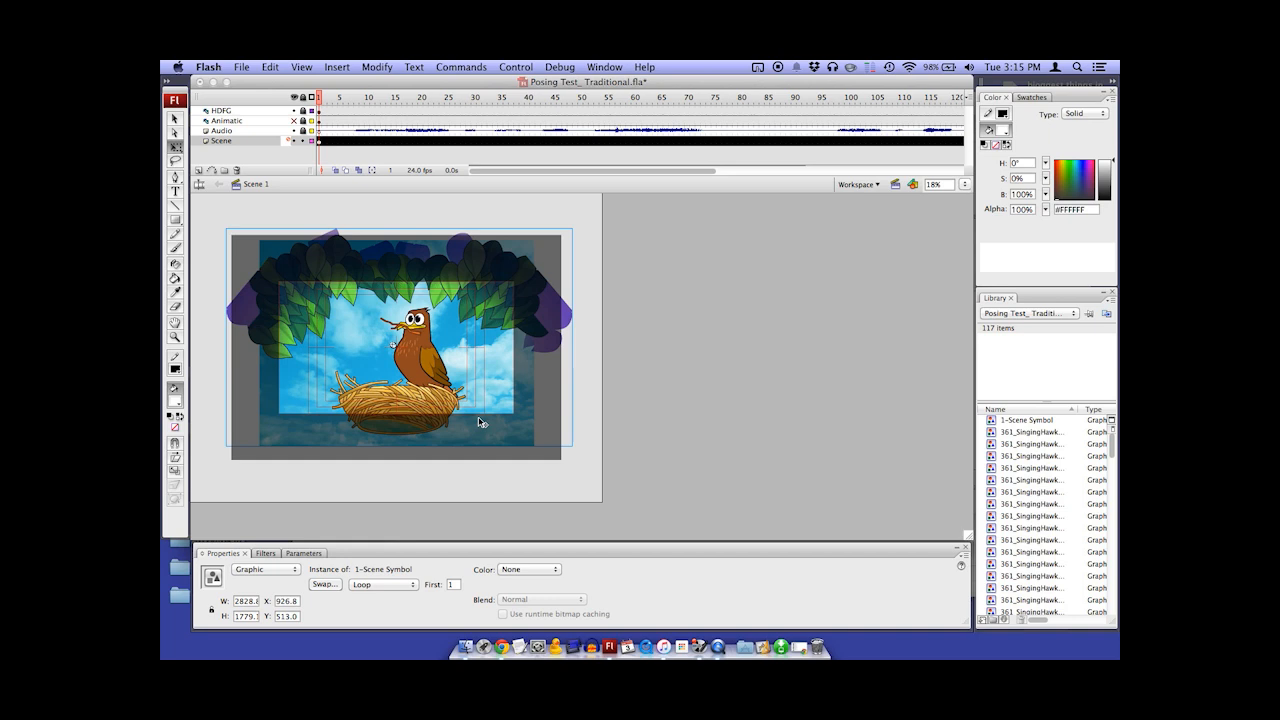
left_click_drag(503, 253, 652, 336)
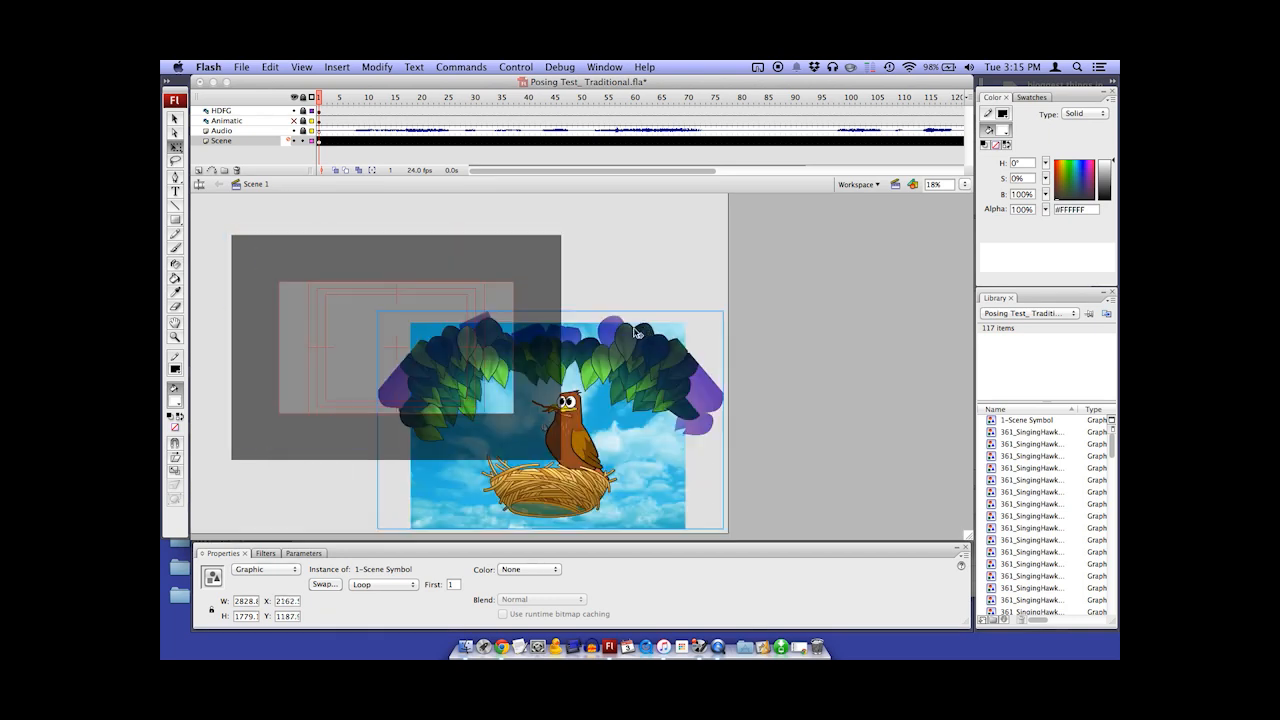
key("super+z")
Open the scene symbol for editing and enlarge the timeline so all its layers are listed
double_click(548, 298)
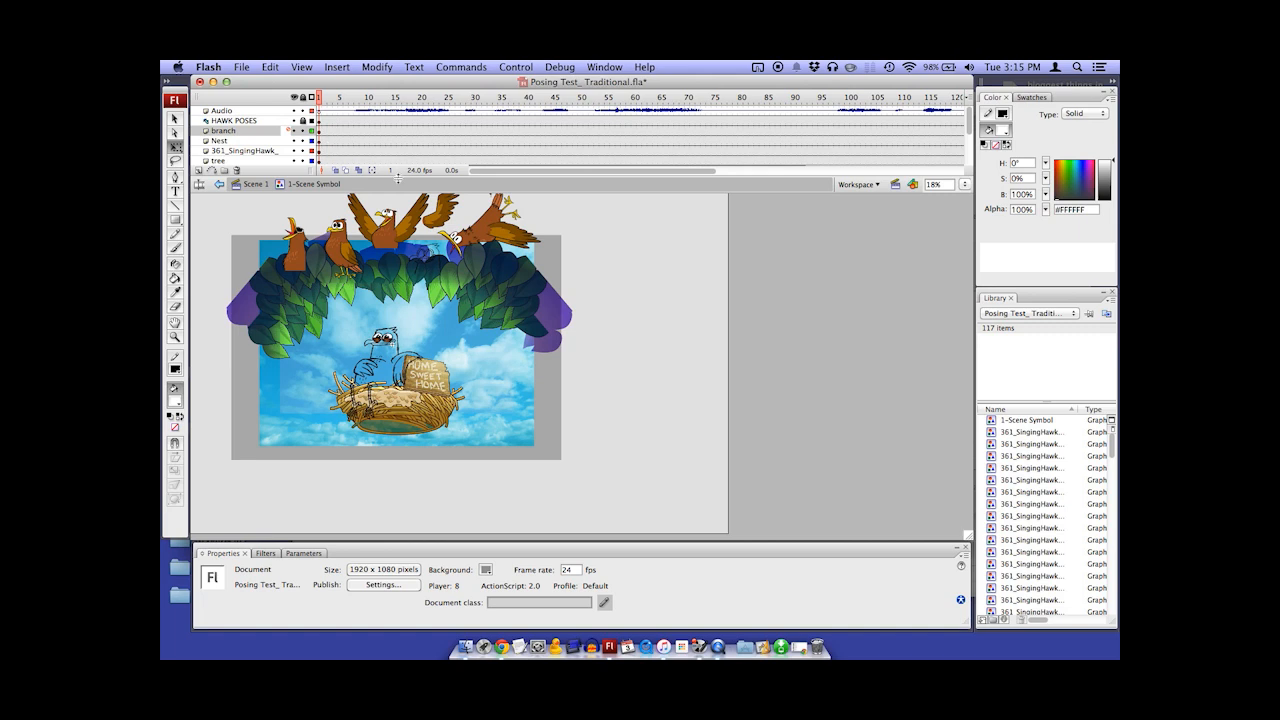
left_click_drag(398, 178, 406, 219)
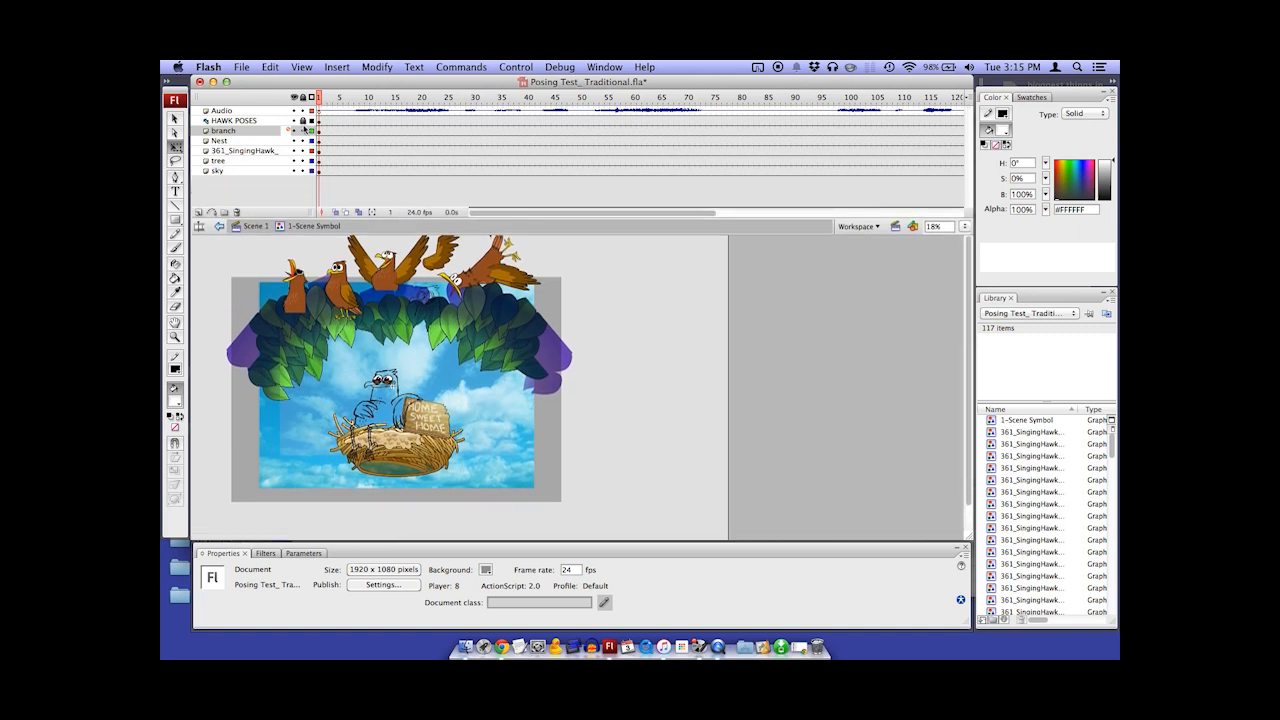
Hide all layers inside the scene symbol except HAWK POSES, with the playhead at frame 26
left_click_drag(294, 121, 294, 172)
left_click_drag(320, 99, 744, 119)
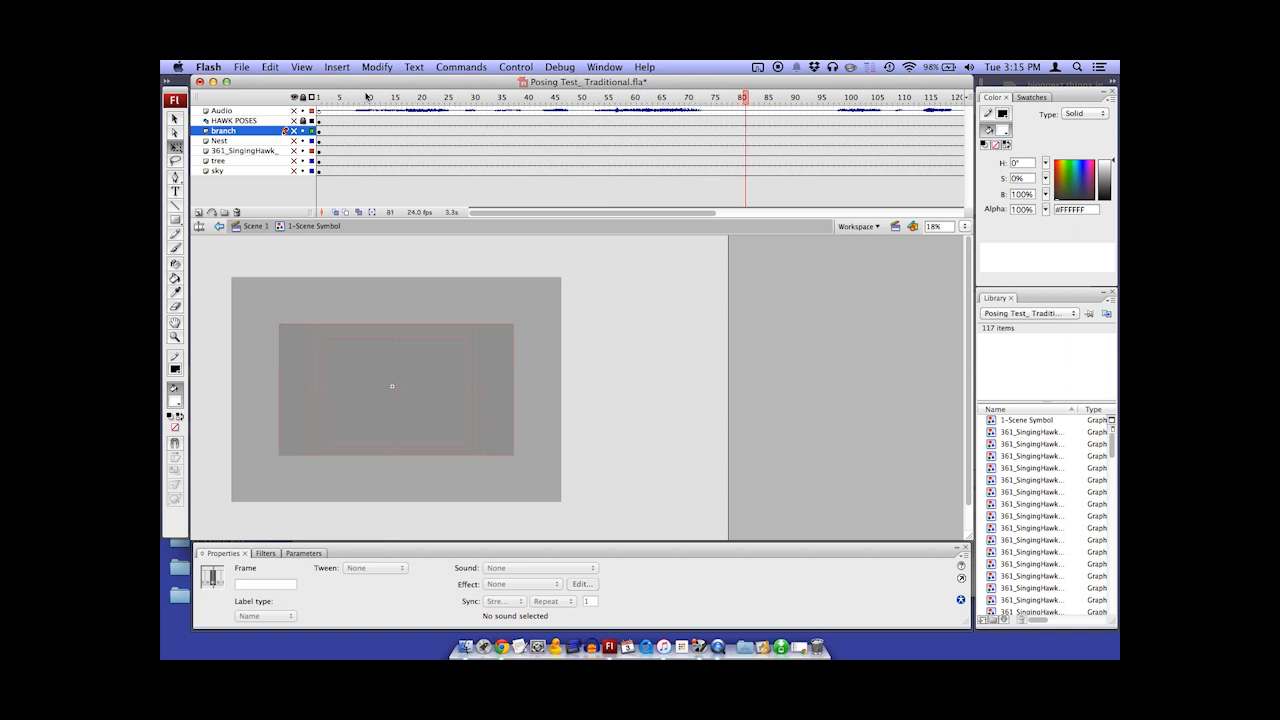
left_click_drag(368, 97, 451, 98)
left_click(294, 121)
left_click_drag(448, 310, 408, 283)
left_click(403, 314, "super")
left_click(222, 122)
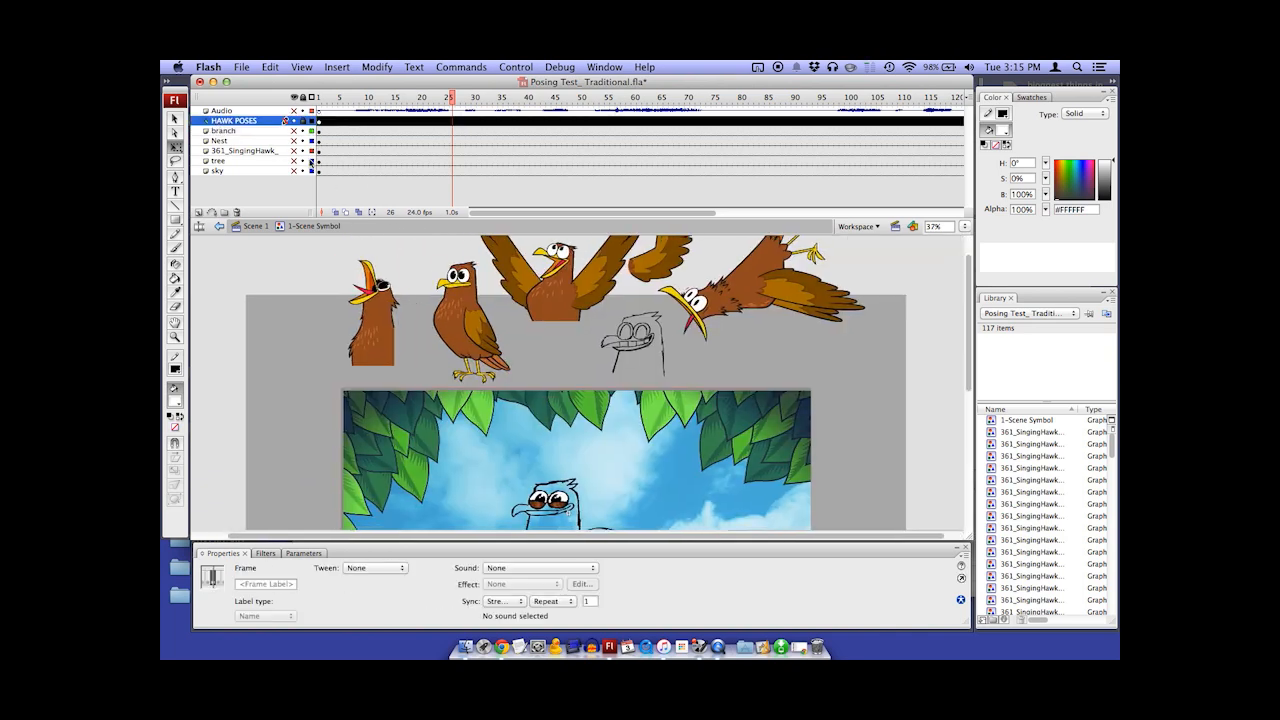
Examine the reference hawk poses and the rough head sketch above the scene up close
left_click_drag(561, 303, 559, 327)
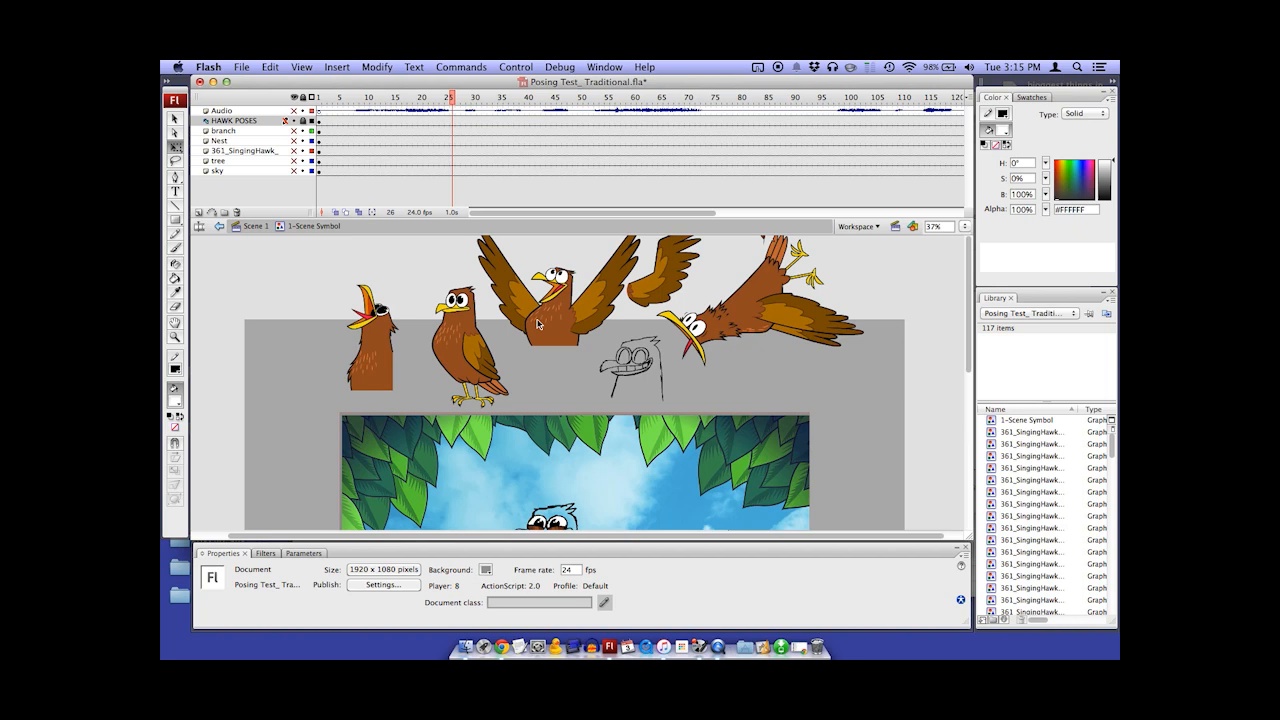
left_click_drag(564, 458, 523, 413)
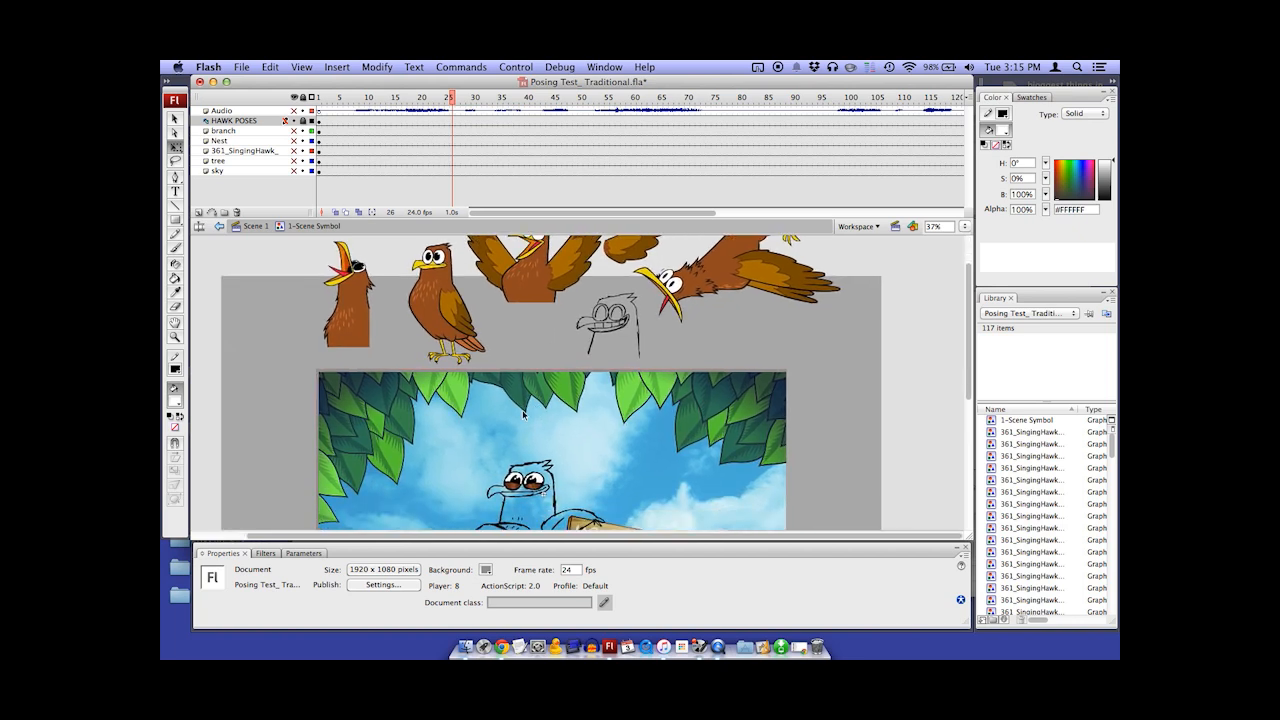
scroll(660, 312, "up", 2)
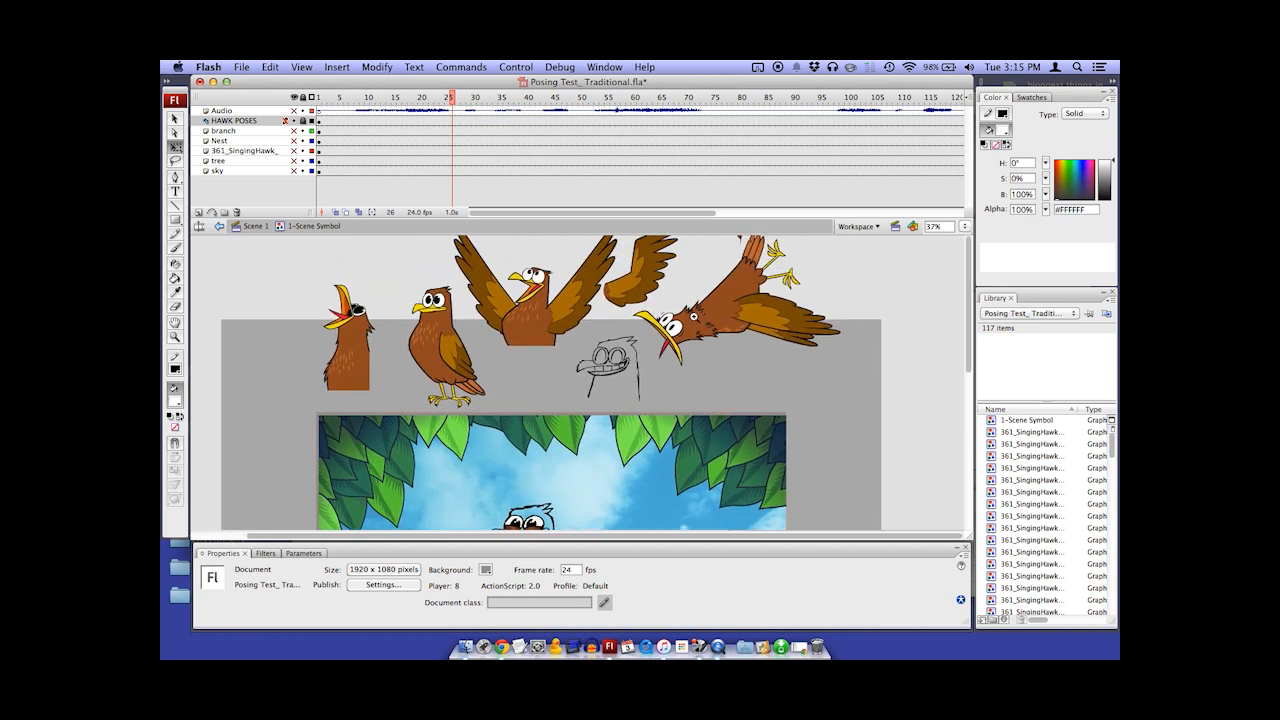
left_click(694, 316, "super")
left_click_drag(735, 354, 651, 360)
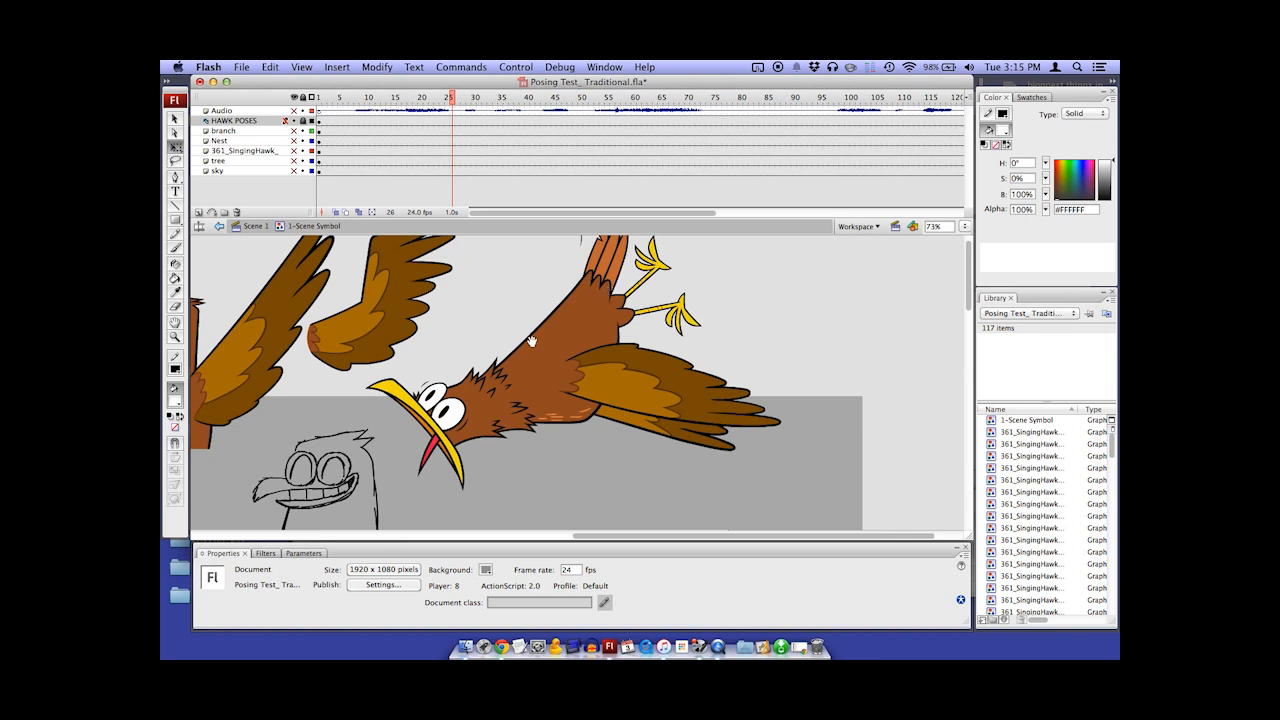
left_click_drag(530, 340, 520, 352)
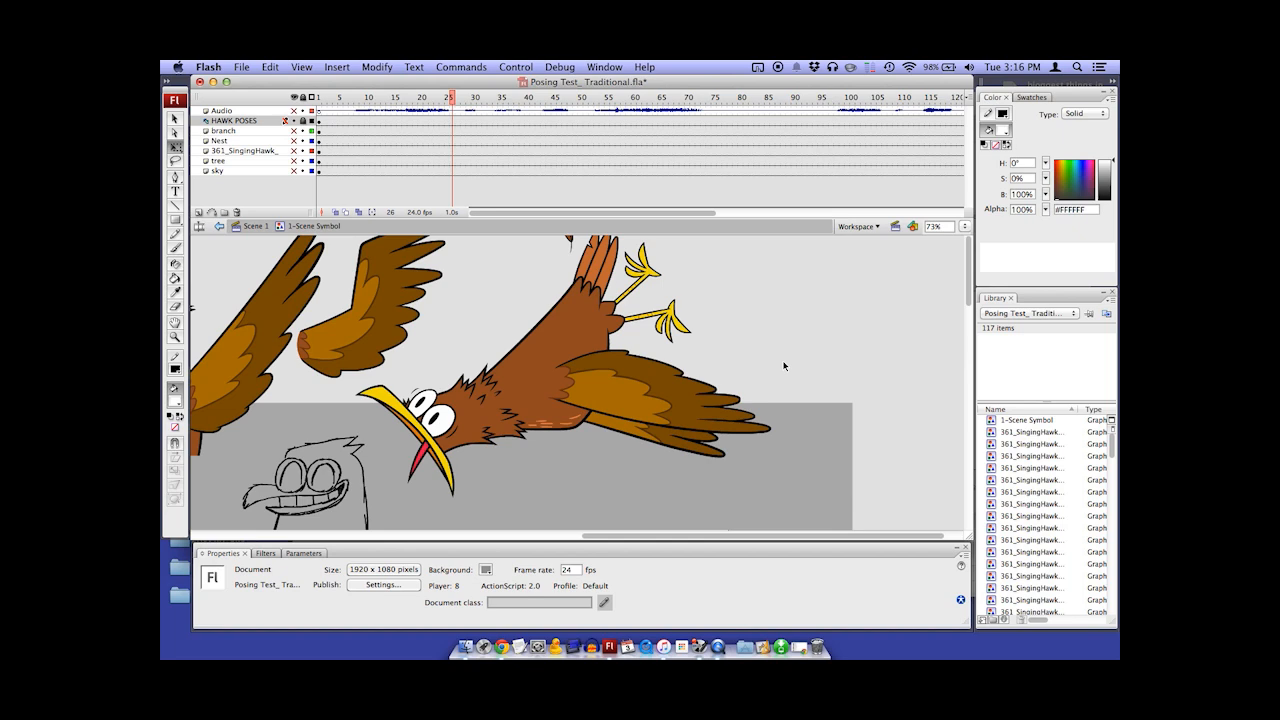
left_click(424, 334, "alt+super")
left_click_drag(430, 334, 545, 336)
left_click(643, 317, "super")
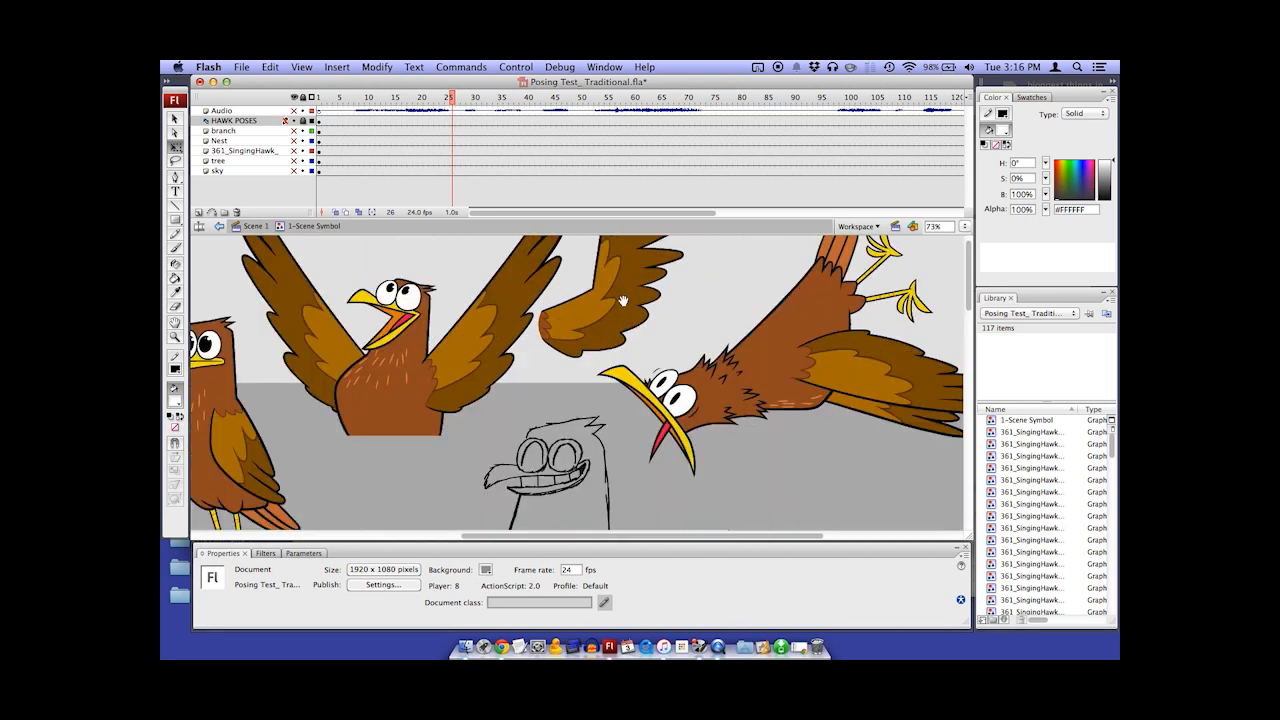
left_click_drag(623, 303, 635, 341)
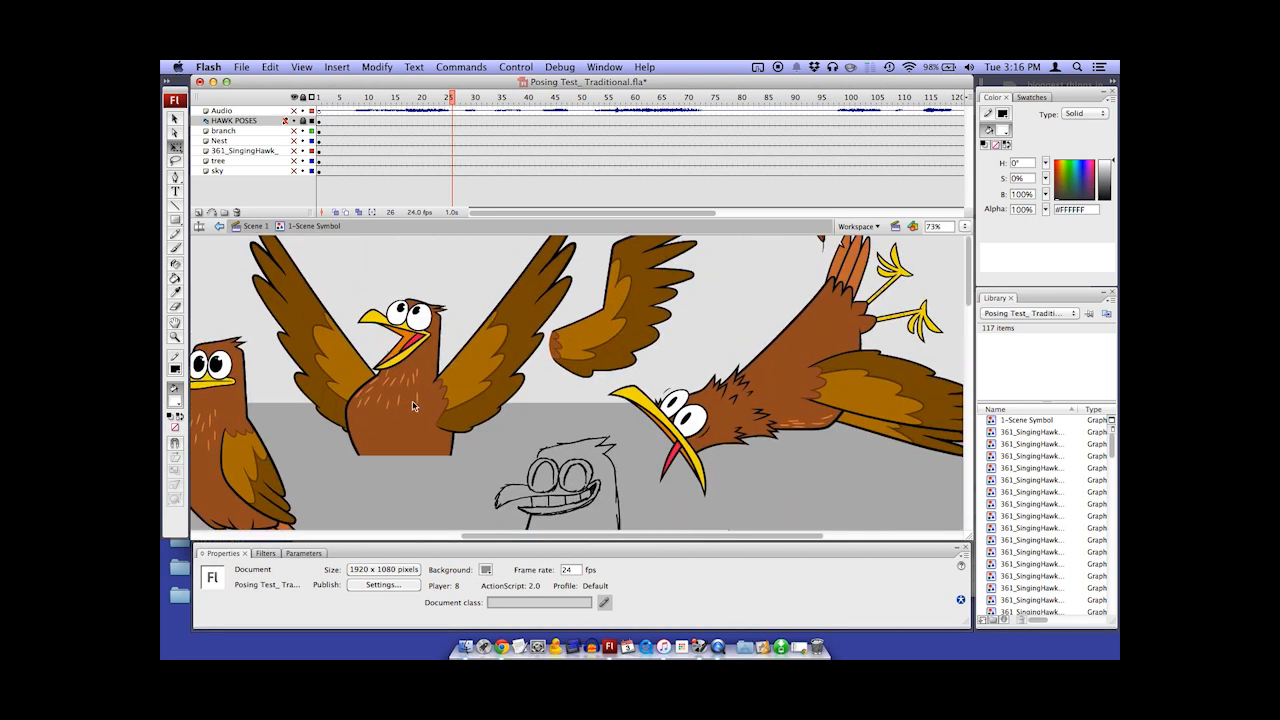
Examine the remaining hawk reference poses and the rough hawk sketch with the sign in the nest
left_click_drag(346, 416, 516, 368)
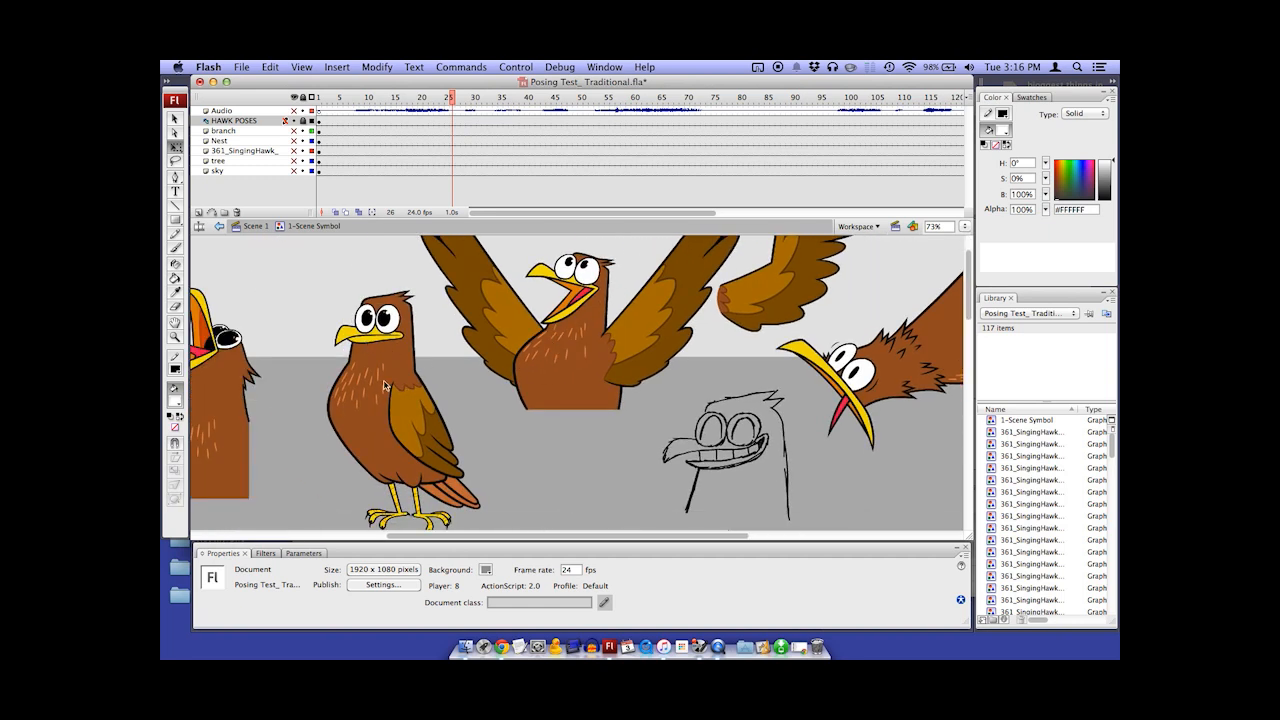
left_click_drag(529, 383, 633, 388)
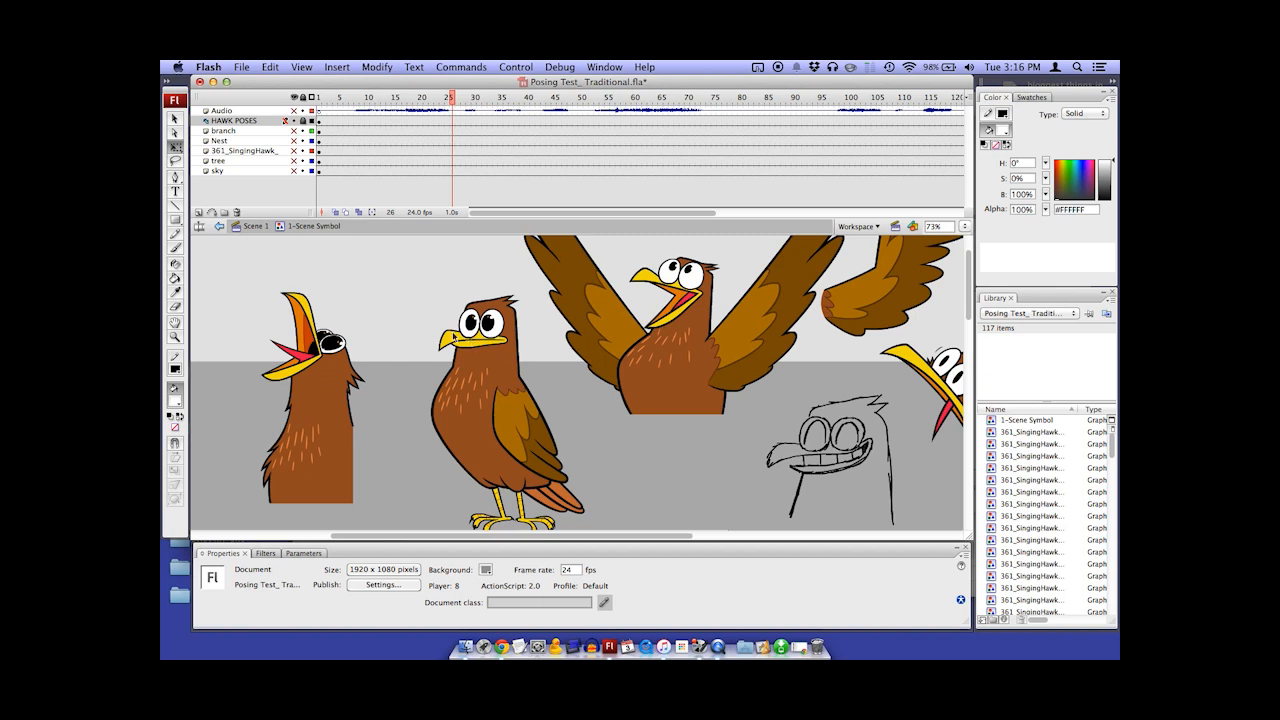
left_click_drag(658, 380, 564, 294)
left_click_drag(711, 420, 691, 330)
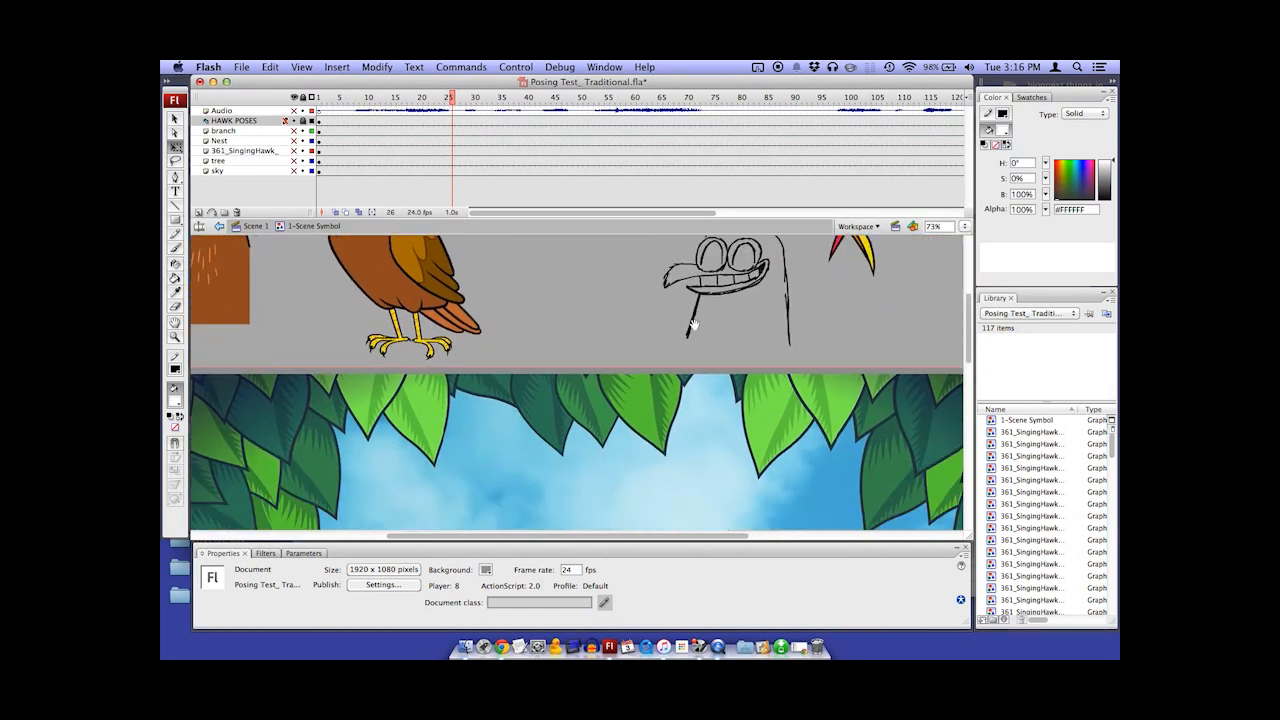
left_click(690, 337, "alt+super")
scroll(578, 432, "down", 3)
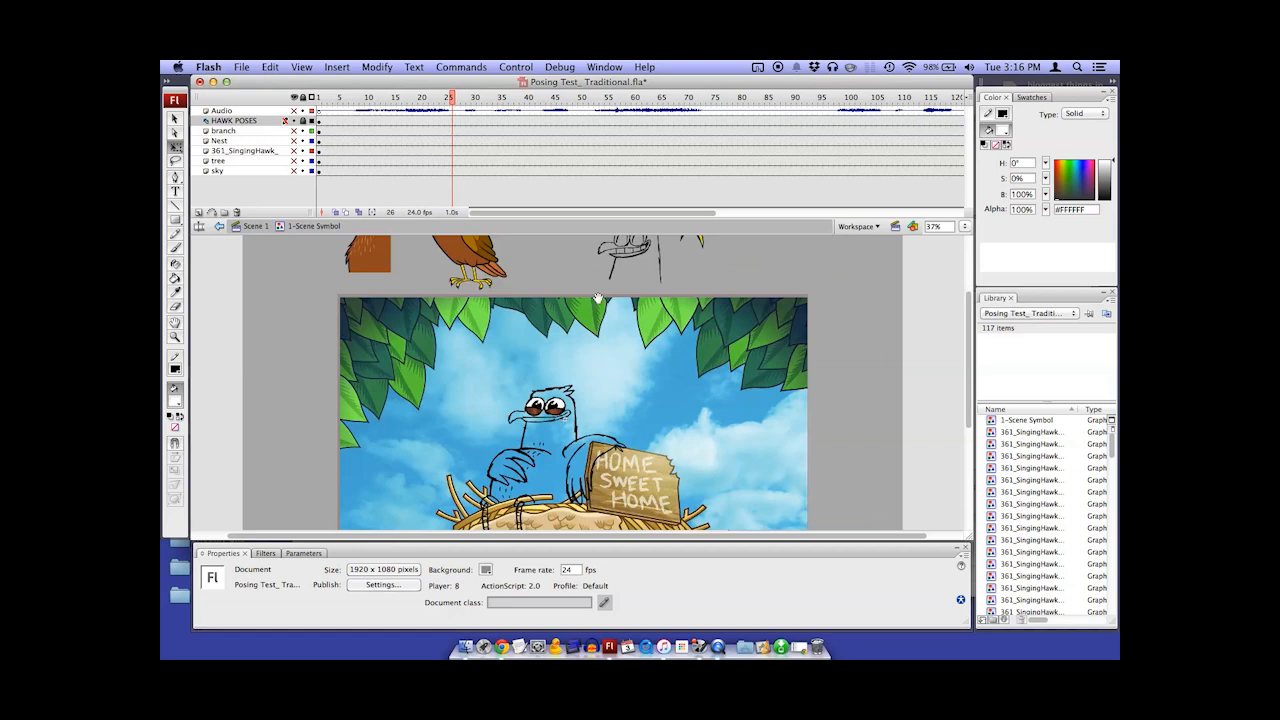
left_click(578, 432, "super")
scroll(578, 432, "down", 3)
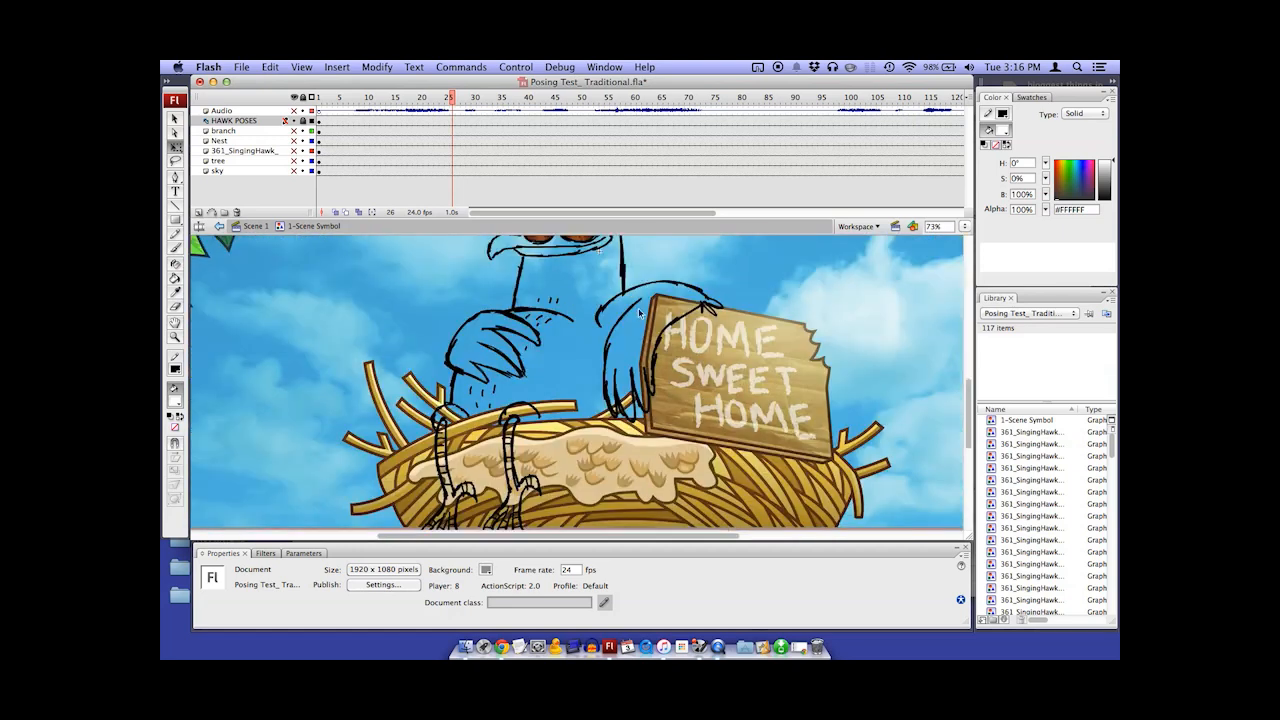
left_click(584, 372, "alt+super")
mouse_move(613, 297)
left_mouse_down()
mouse_move(569, 378)
mouse_move(614, 312)
left_mouse_up()
left_click(578, 364, "alt+super")
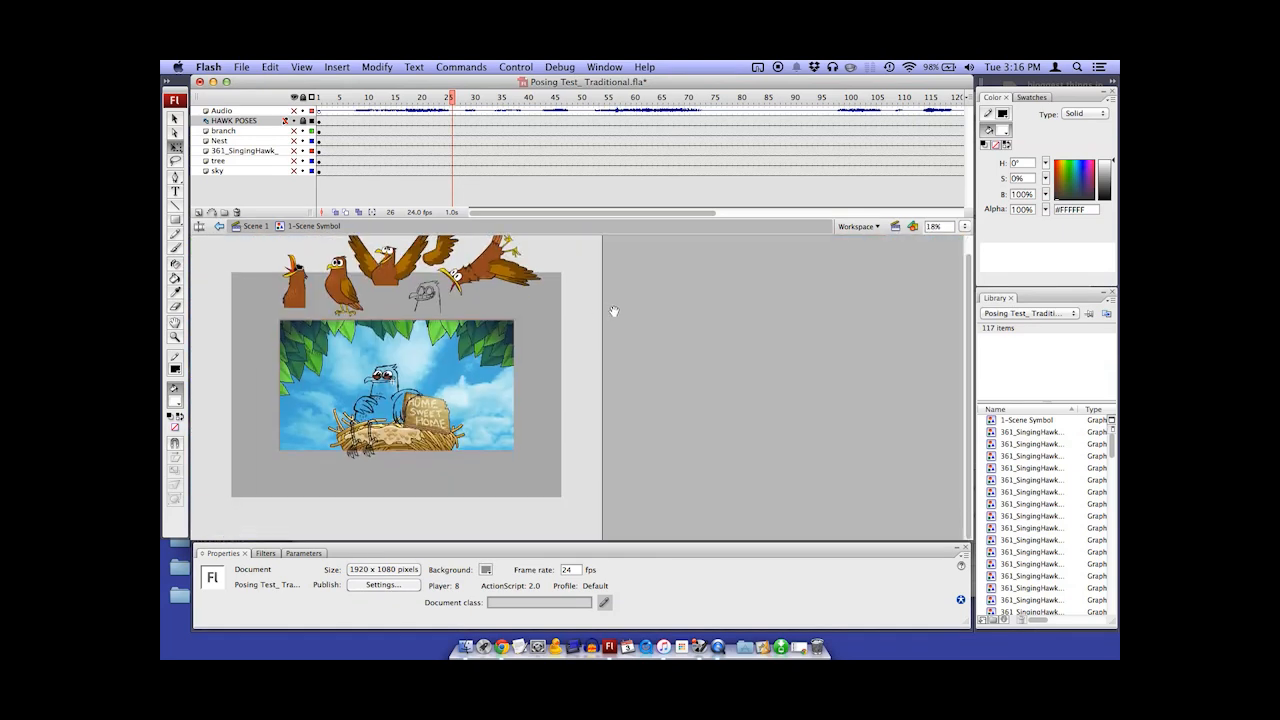
Hide the HAWK POSES layer and show the branch, Nest and 361_SingingHawk layers
left_click(294, 121)
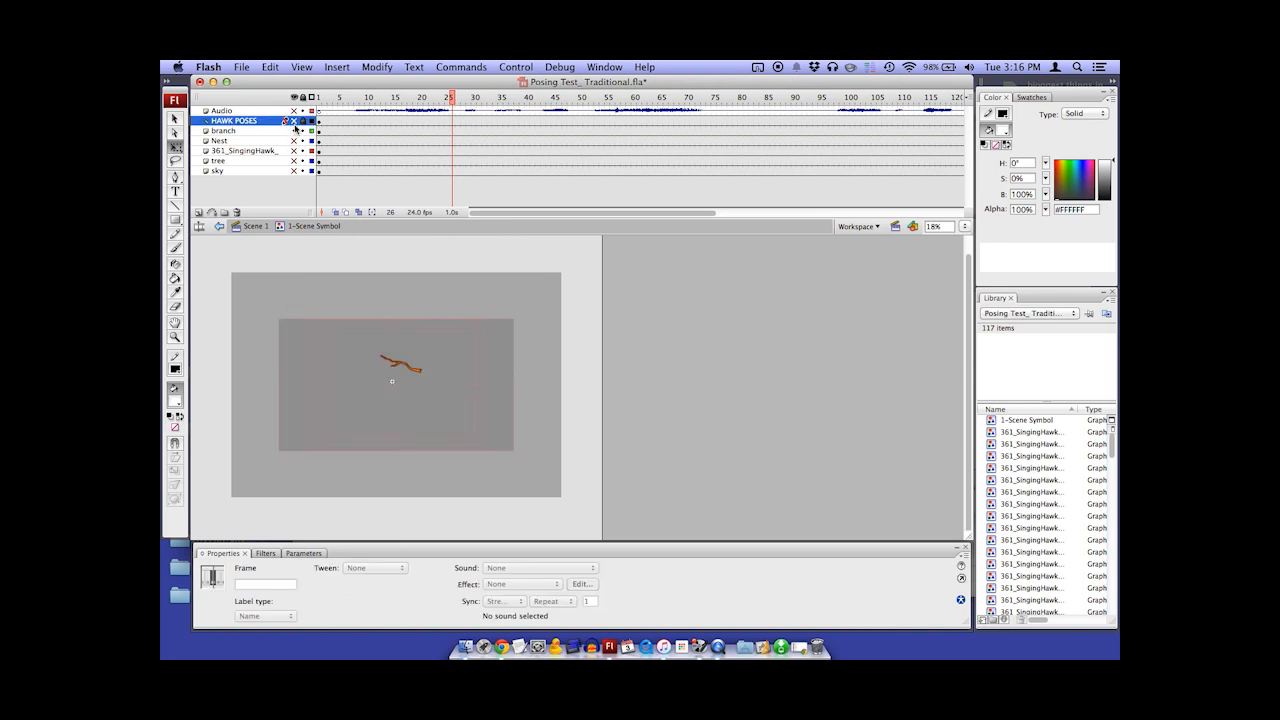
left_click(294, 130, "alt")
left_click(294, 130, "alt")
left_click(295, 141)
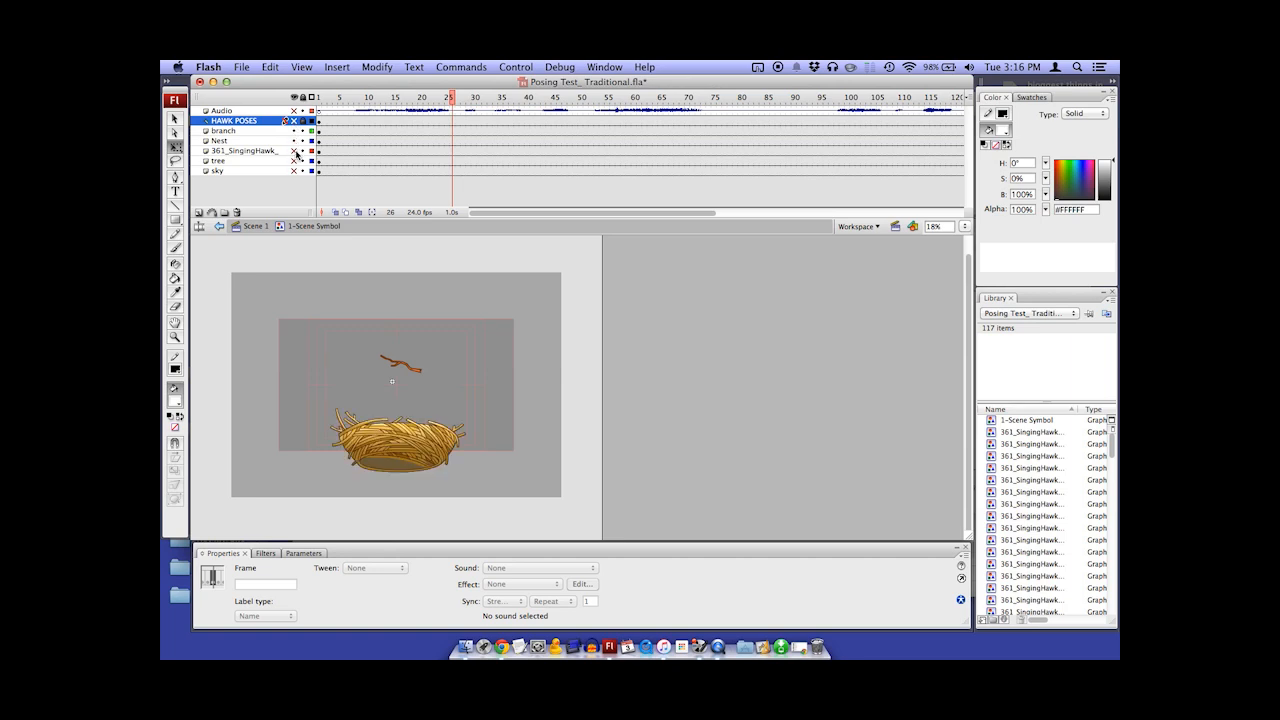
left_click(295, 151)
Open the hawk symbol sitting in the nest for editing
left_click(425, 393)
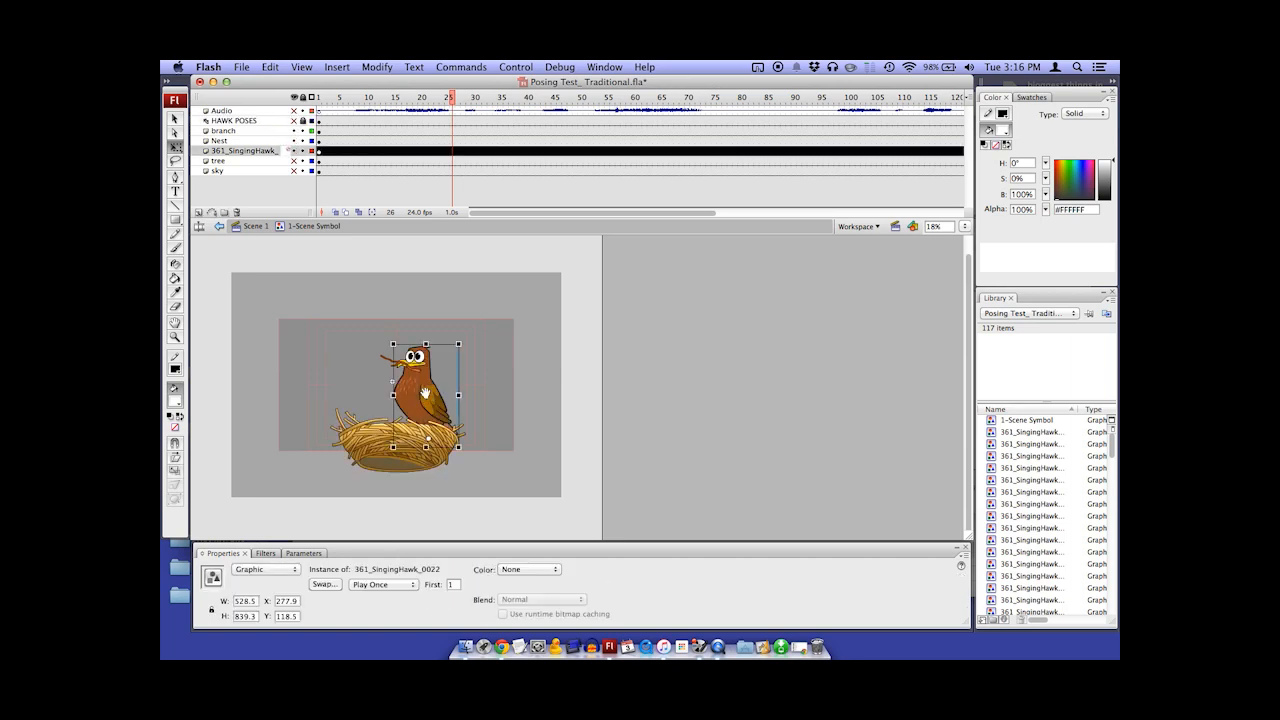
key("super+equal")
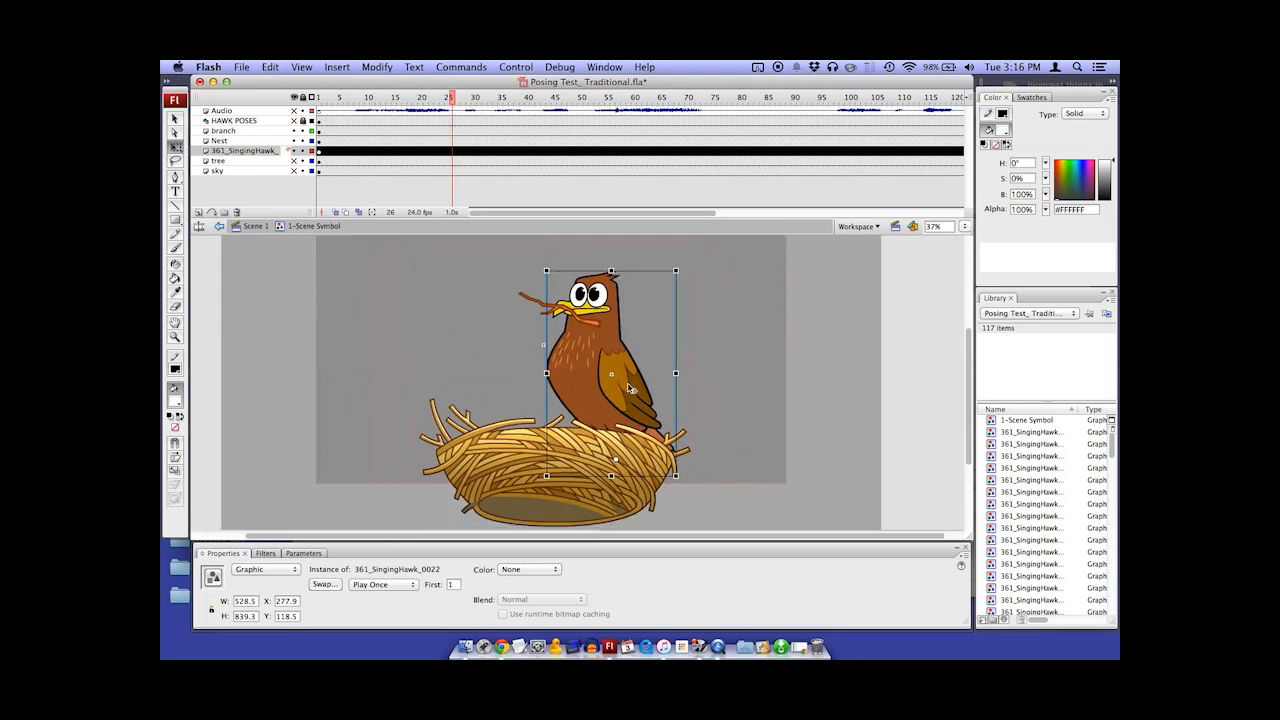
double_click(630, 390)
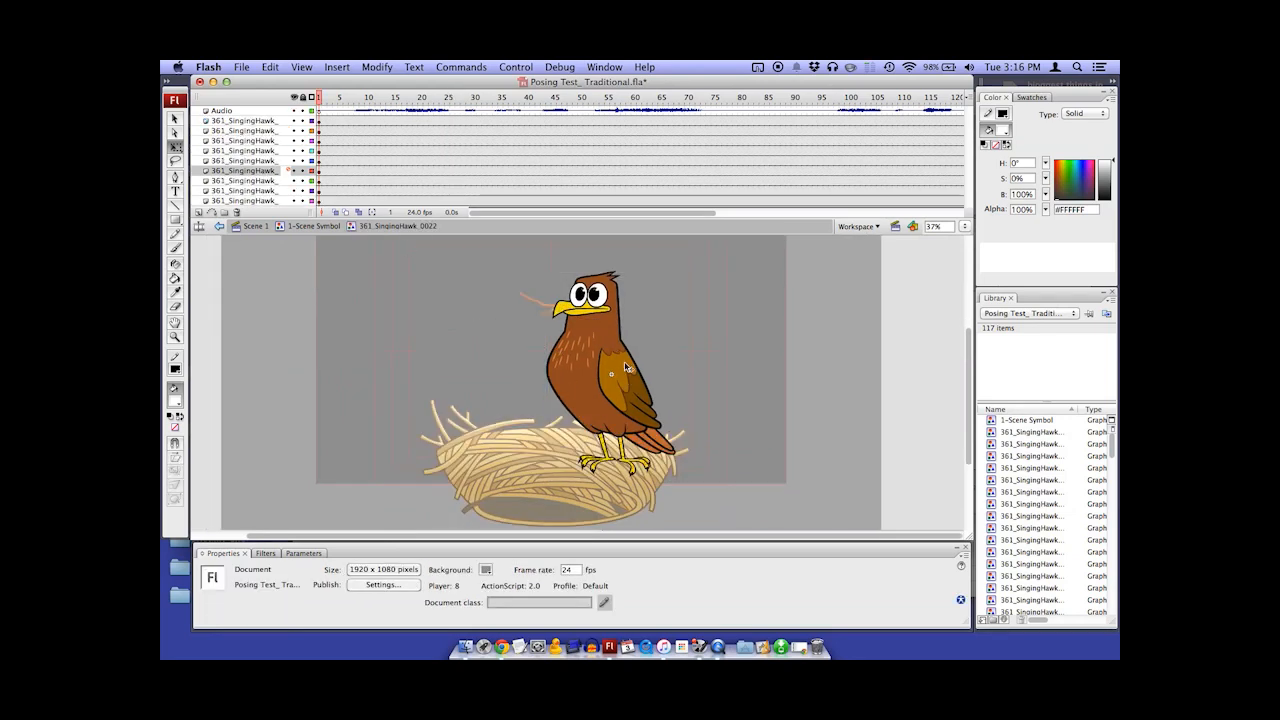
Try moving the hawk's wing, body, head, legs and tail feathers apart as separate pieces
left_click_drag(626, 368, 473, 419)
left_click_drag(605, 322, 677, 308)
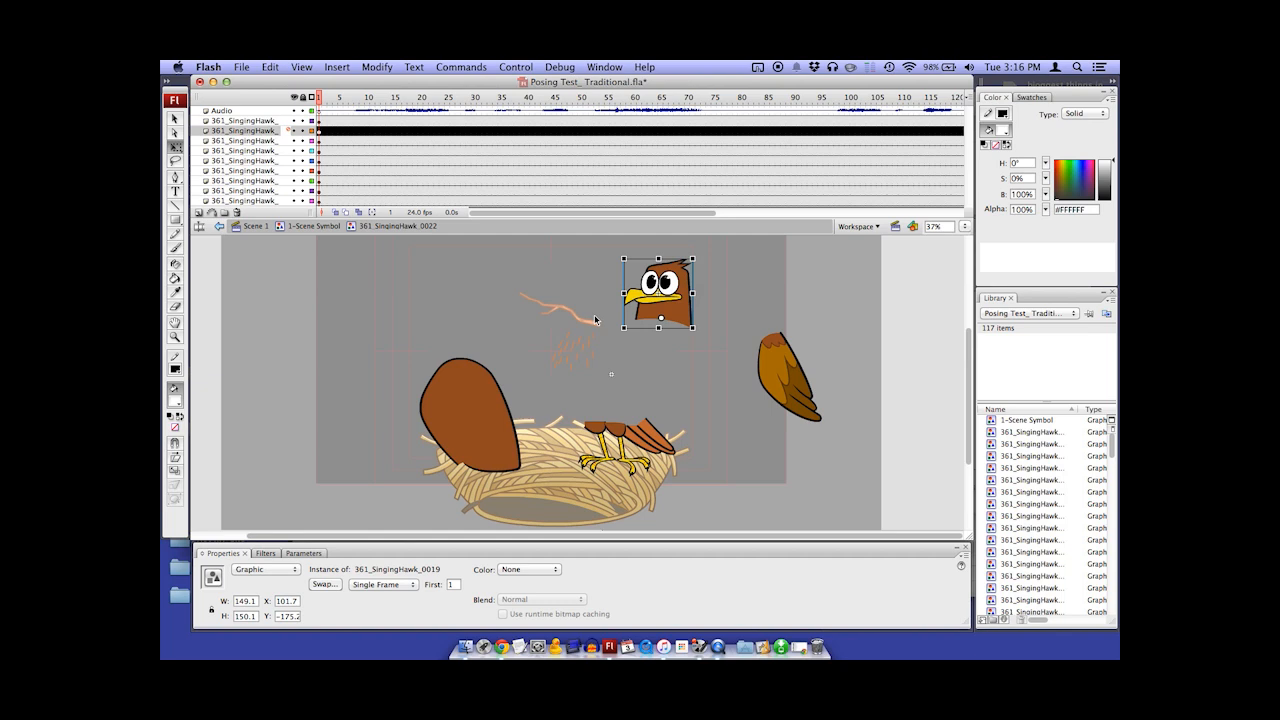
left_click_drag(627, 430, 706, 426)
left_click_drag(602, 430, 557, 427)
left_click_drag(657, 420, 697, 434)
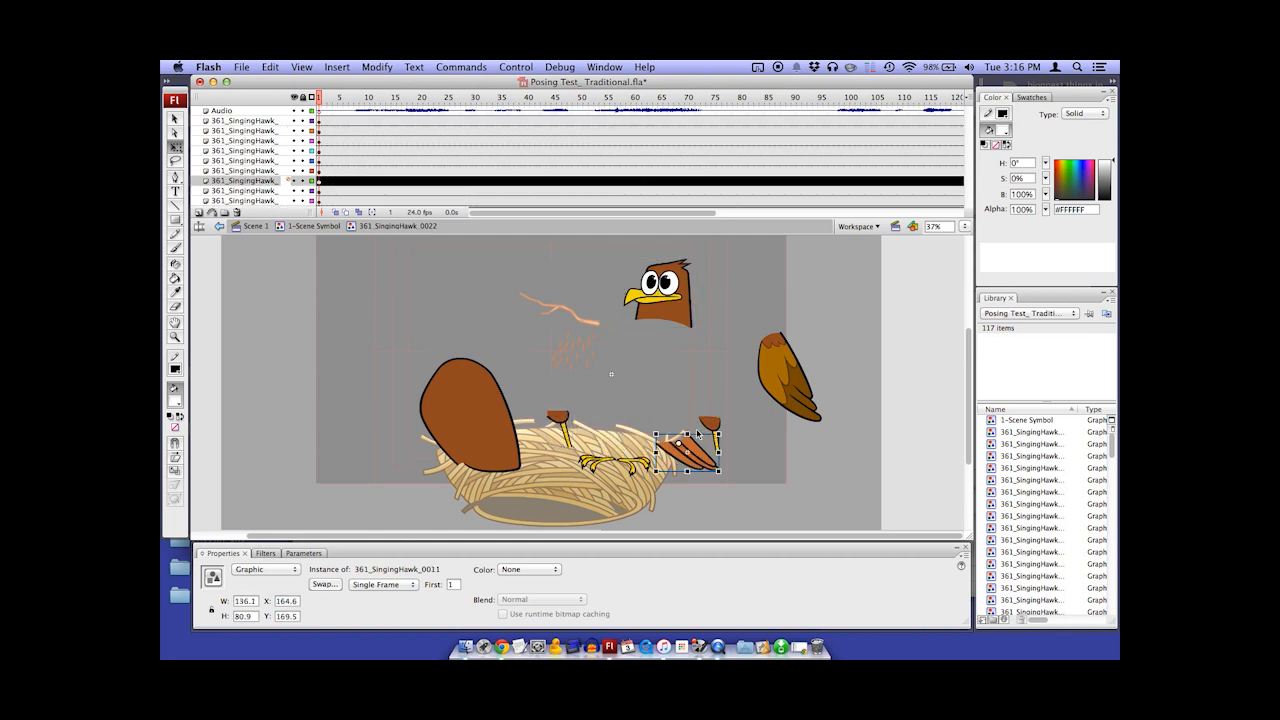
Undo all the moves of the hawk's body parts and clear the selection
key("super+z")
key("super+z")
key("super+z")
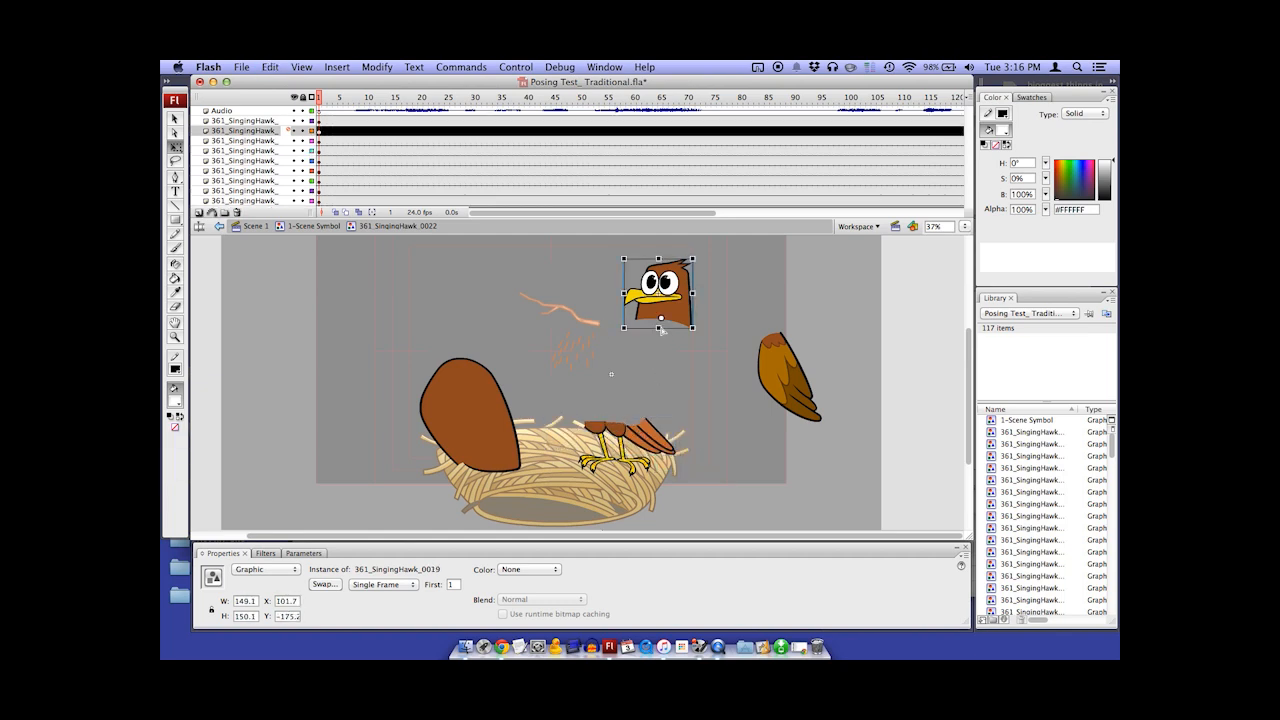
key("super+z")
key("super+z")
key("super+z")
key("super+z")
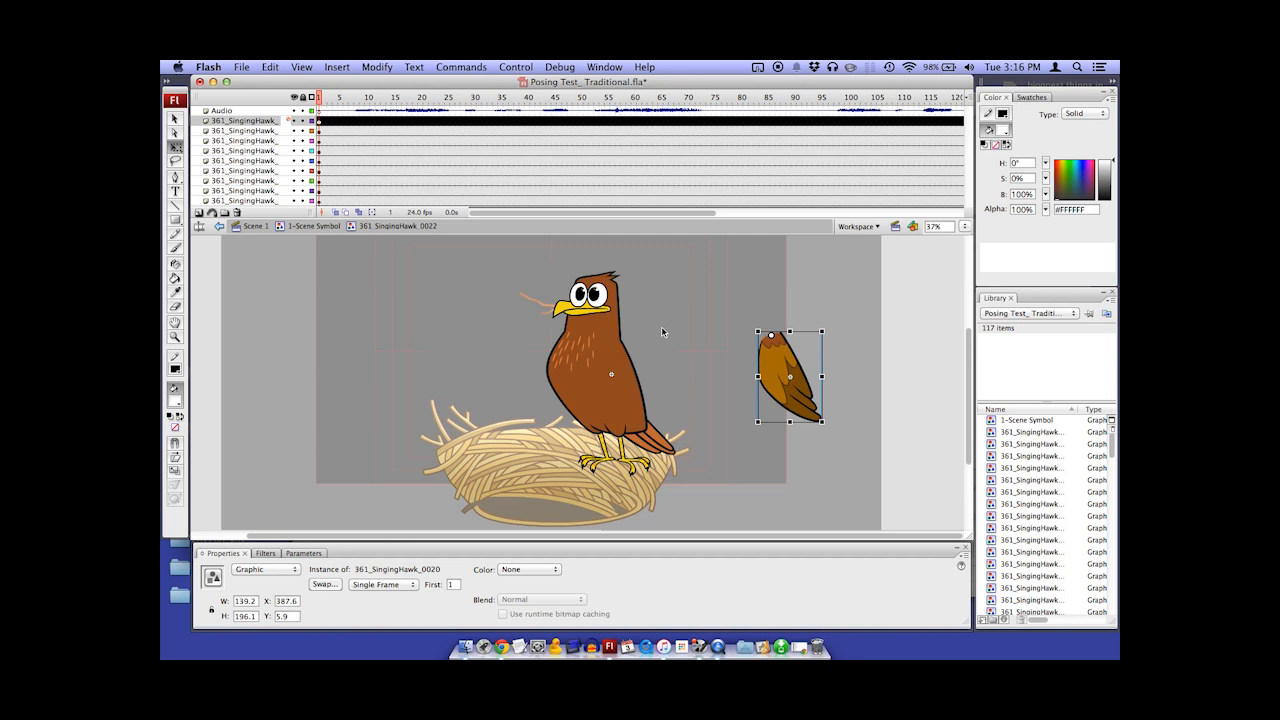
key("super+z")
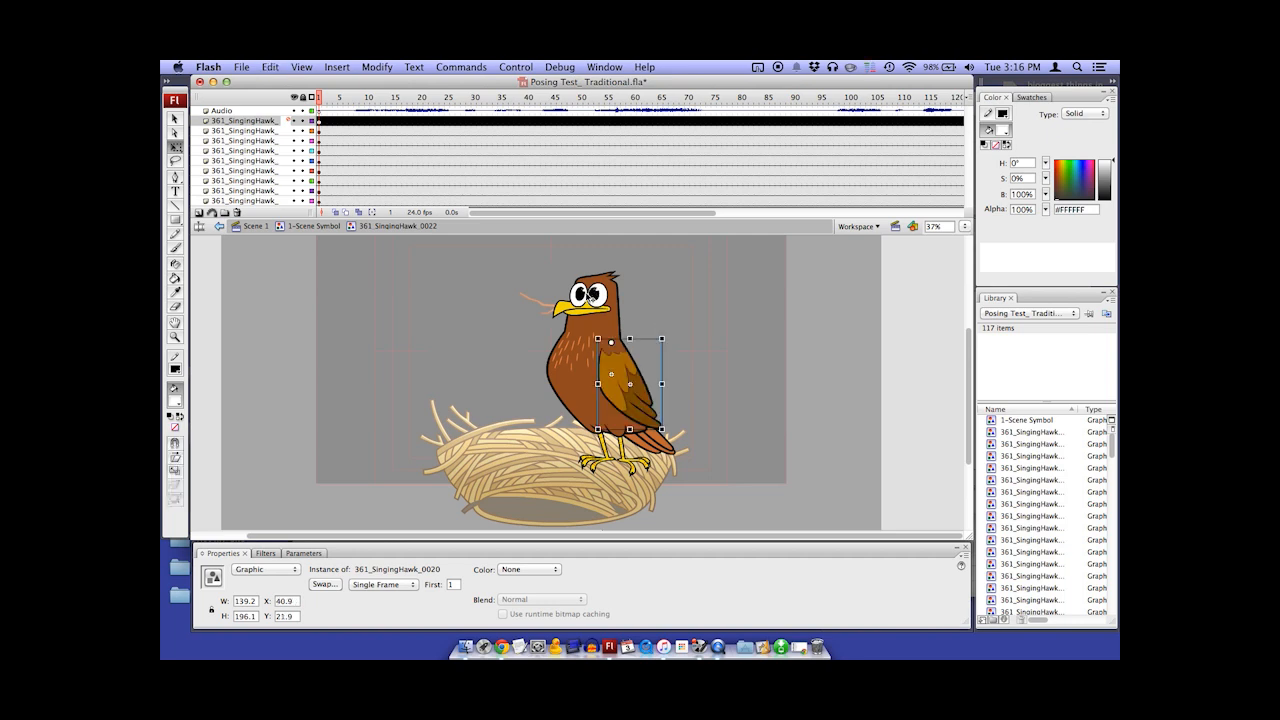
left_click(486, 332)
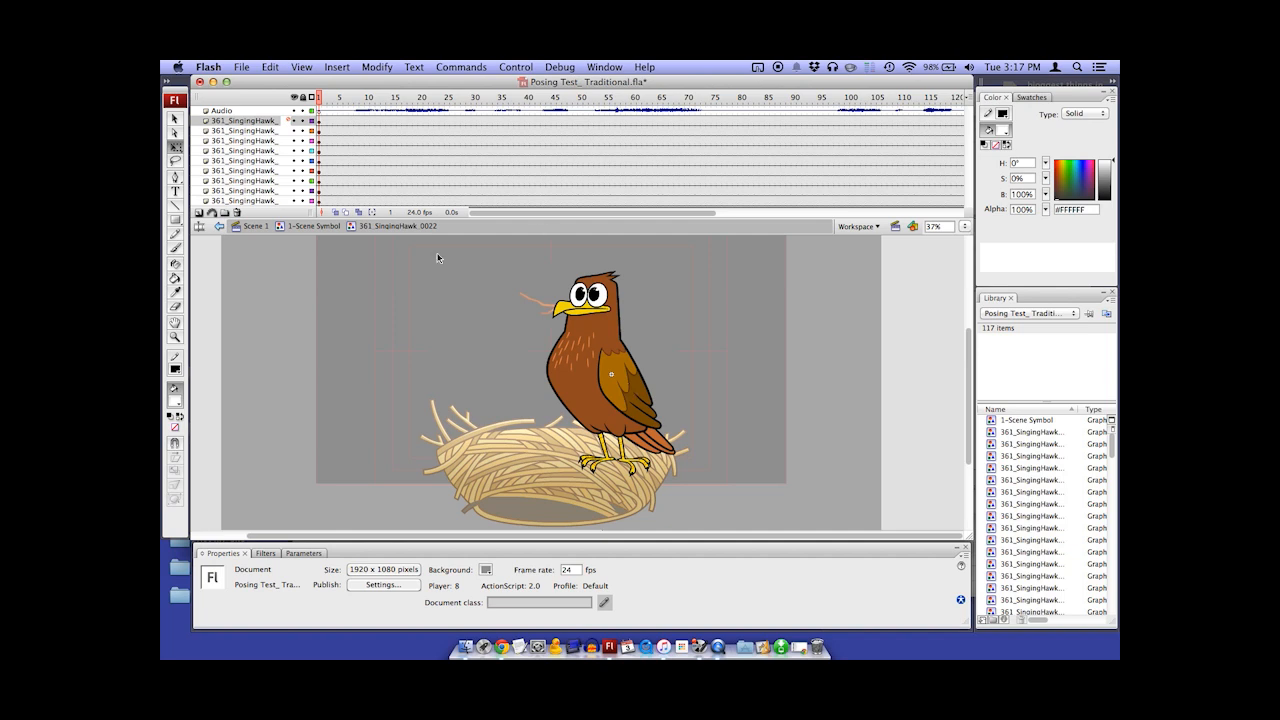
Return to the 1-Scene Symbol and show the tree and sky layers together with the hawk
left_click(316, 226)
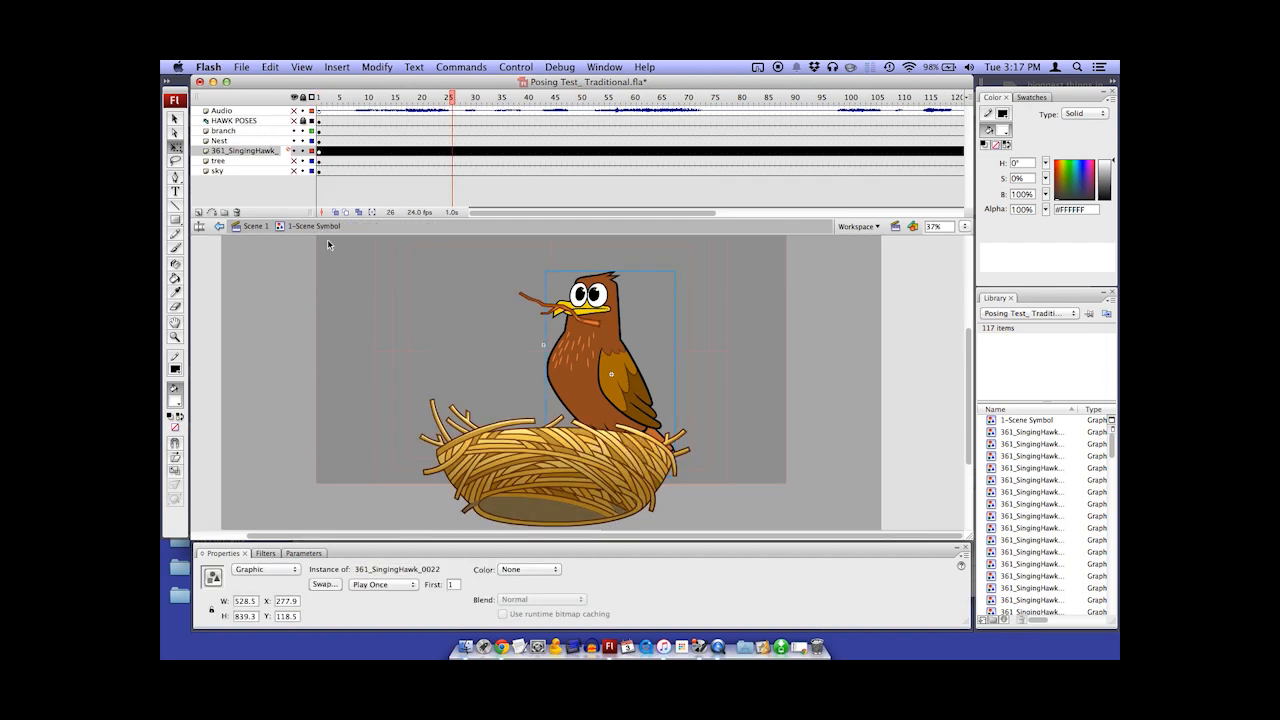
left_click(358, 335)
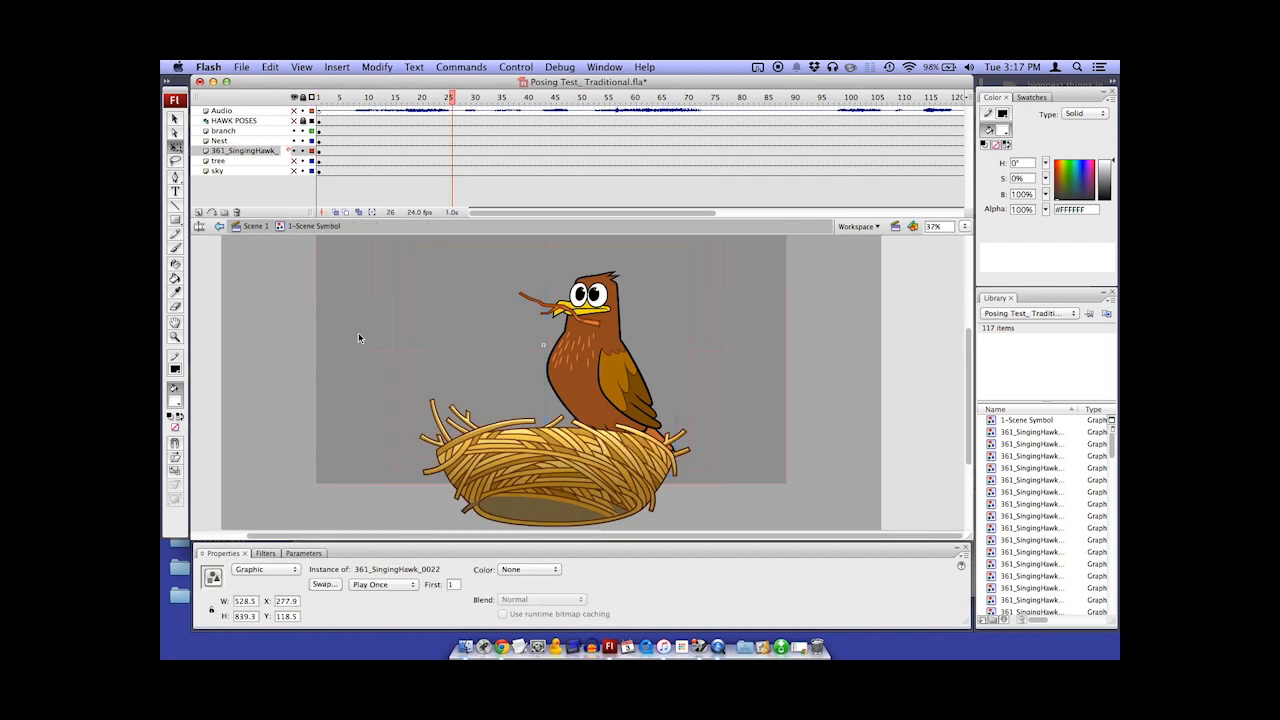
left_click(294, 150)
left_click(294, 160)
key("super+minus")
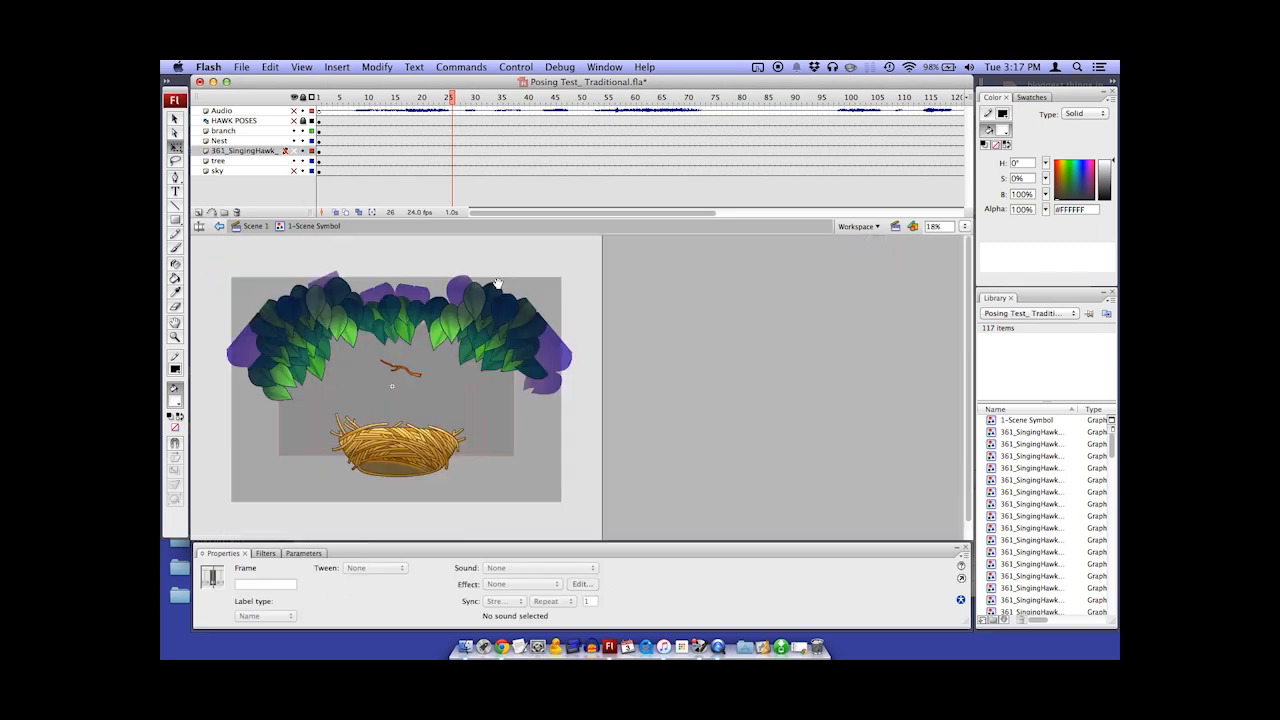
left_click(294, 171)
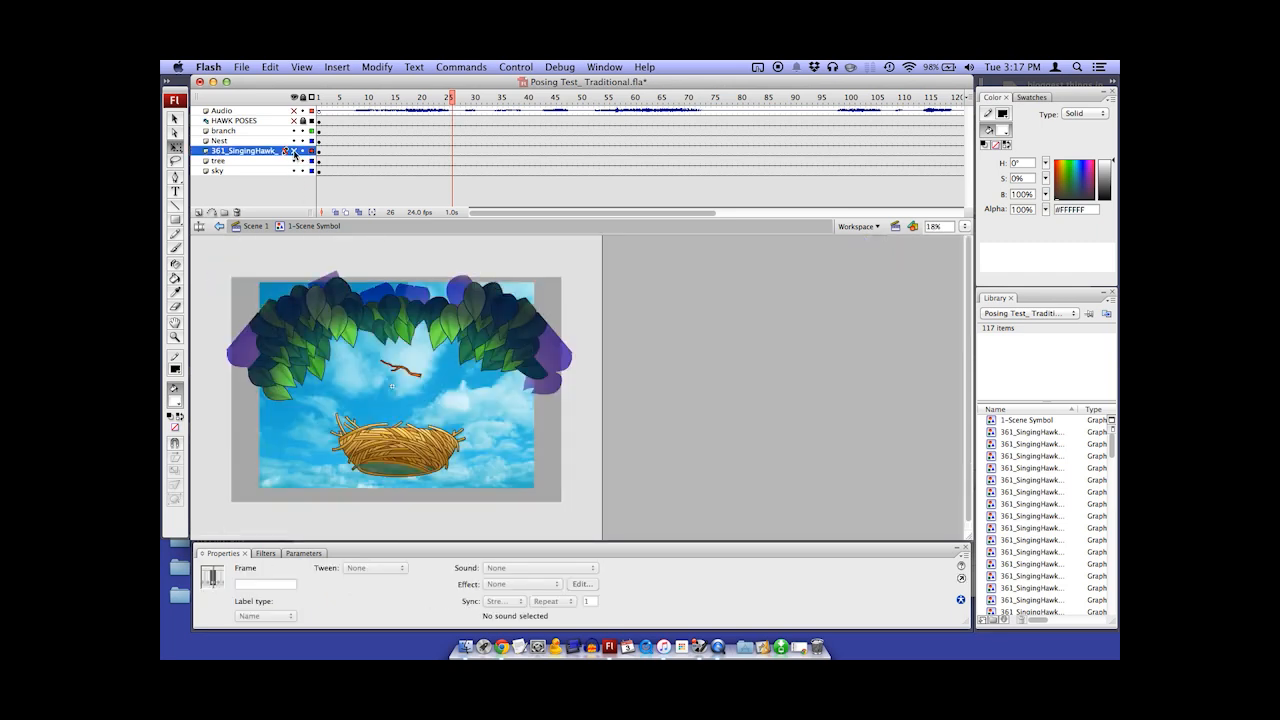
left_click(294, 150)
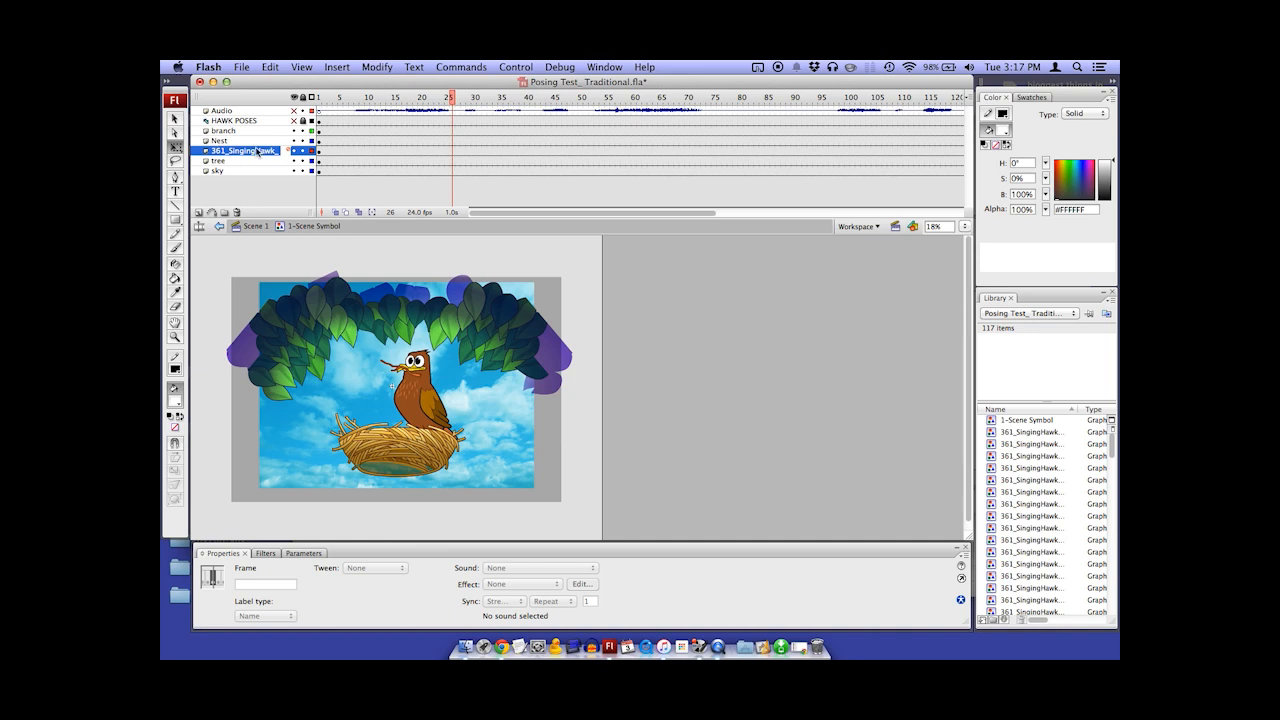
Add several new layers directly above the 361_SingingHawk layer
left_click(258, 150)
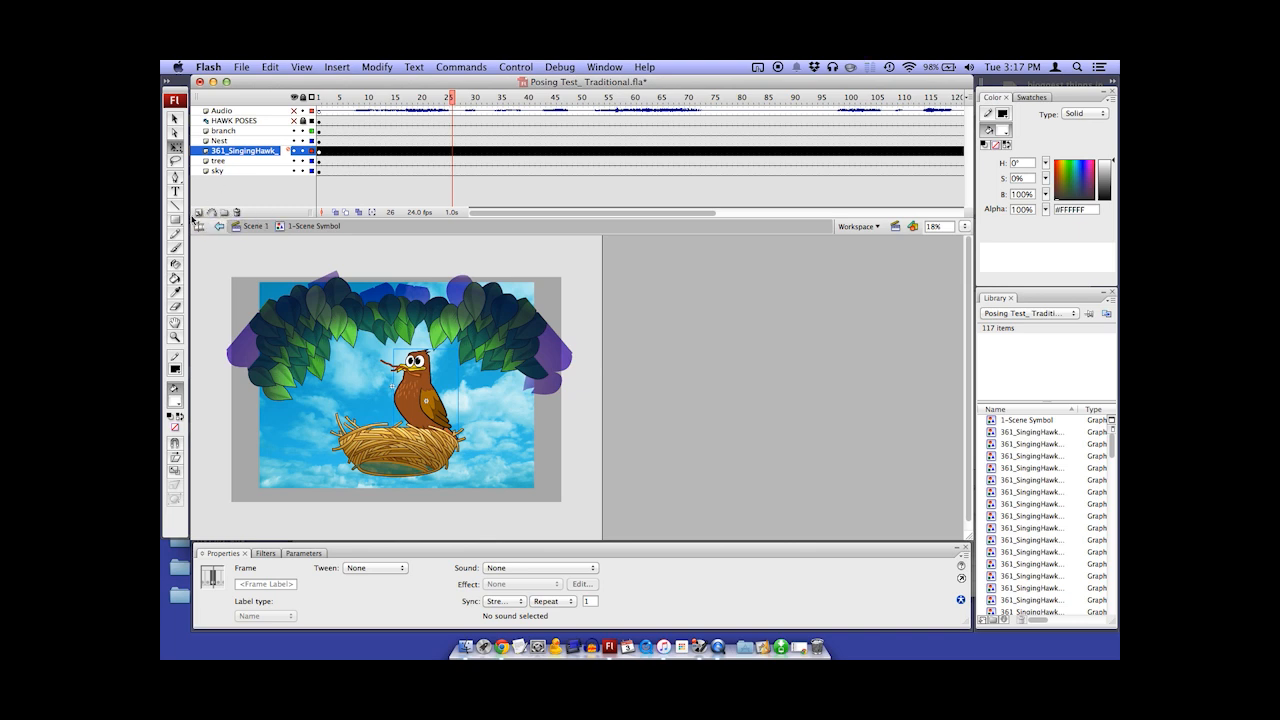
left_click(198, 213)
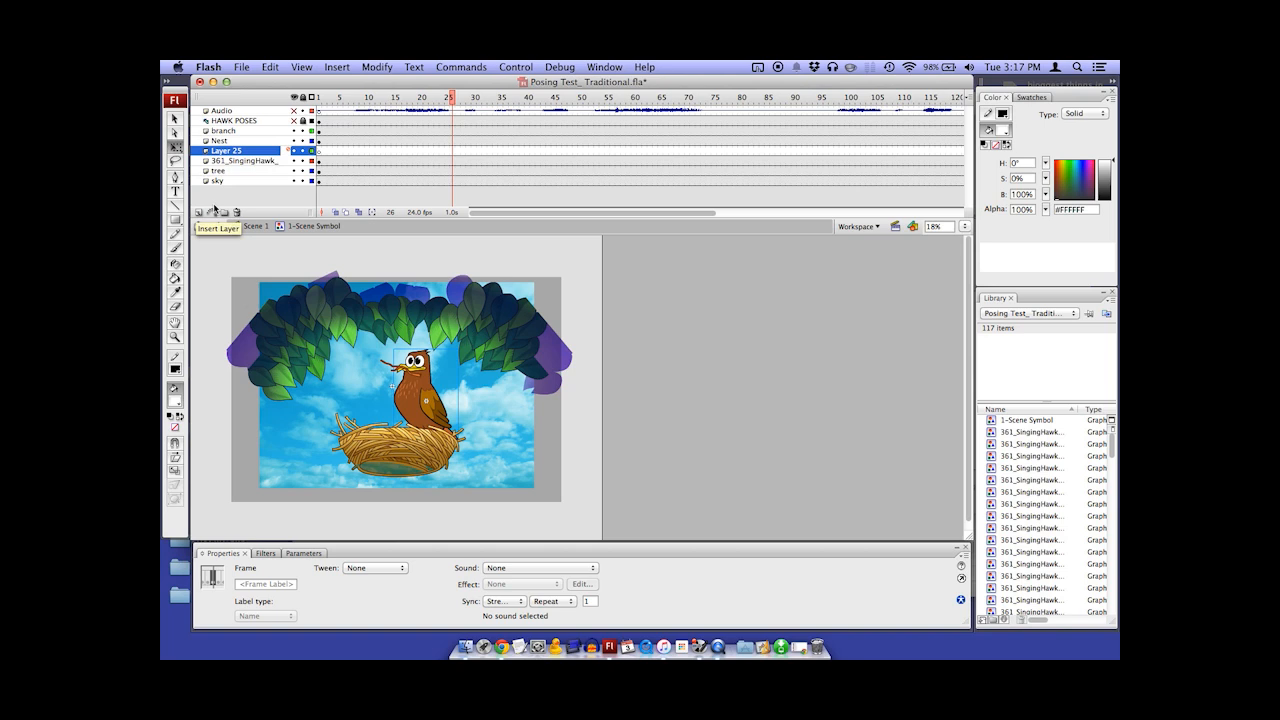
double_click(236, 152)
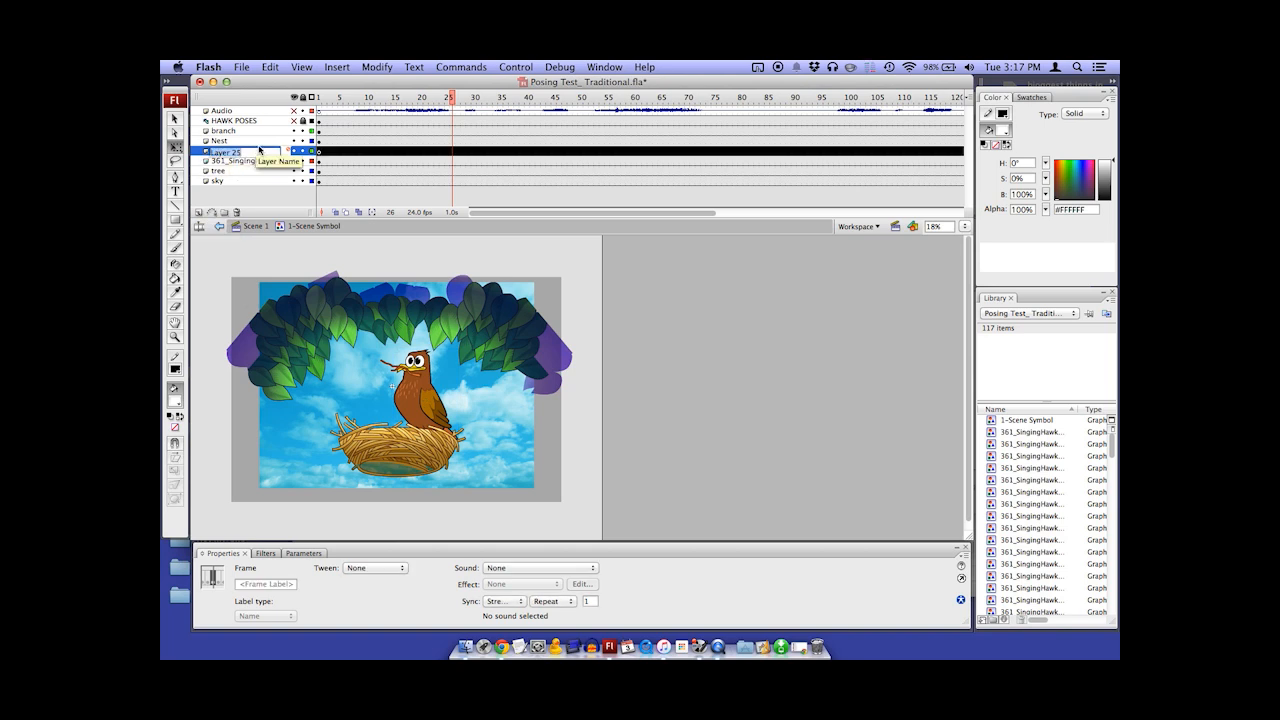
left_click(198, 213)
left_click(198, 213)
left_click(198, 213)
left_click(198, 213)
Delete Layer 25 through Layer 28, keeping Layer 29 above the hawk layer
left_click(237, 191)
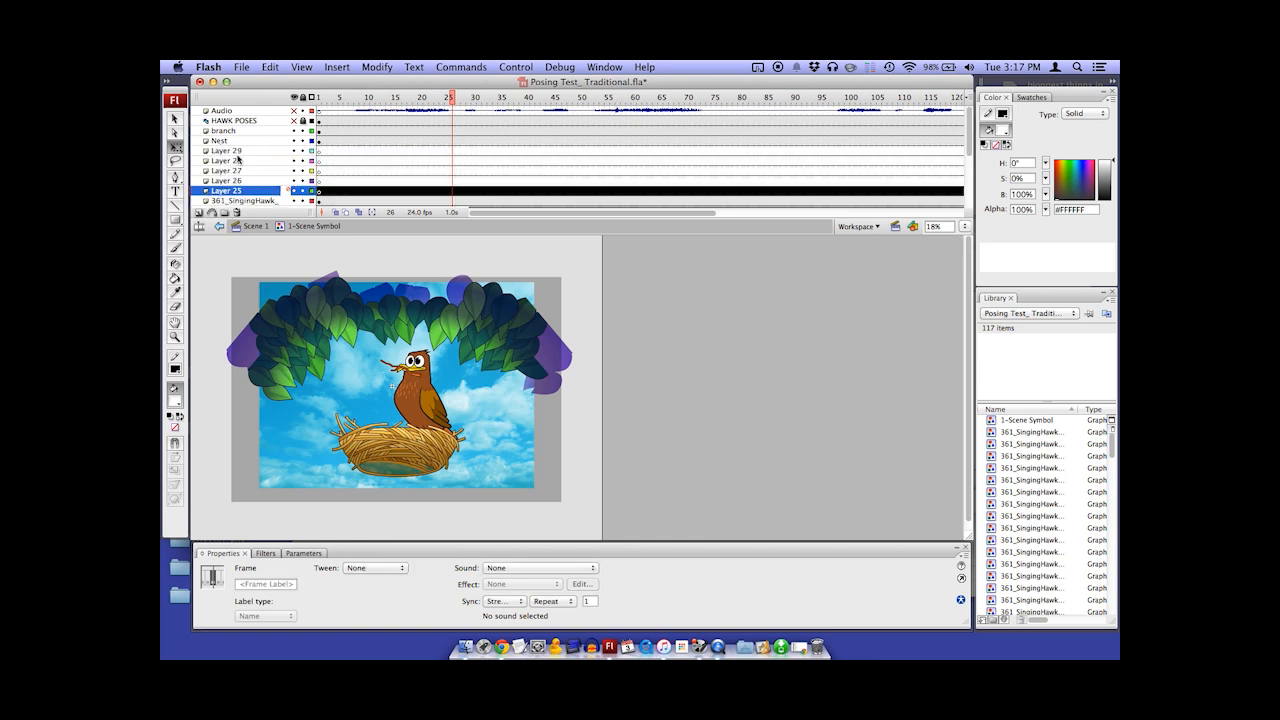
left_click(245, 162, "shift")
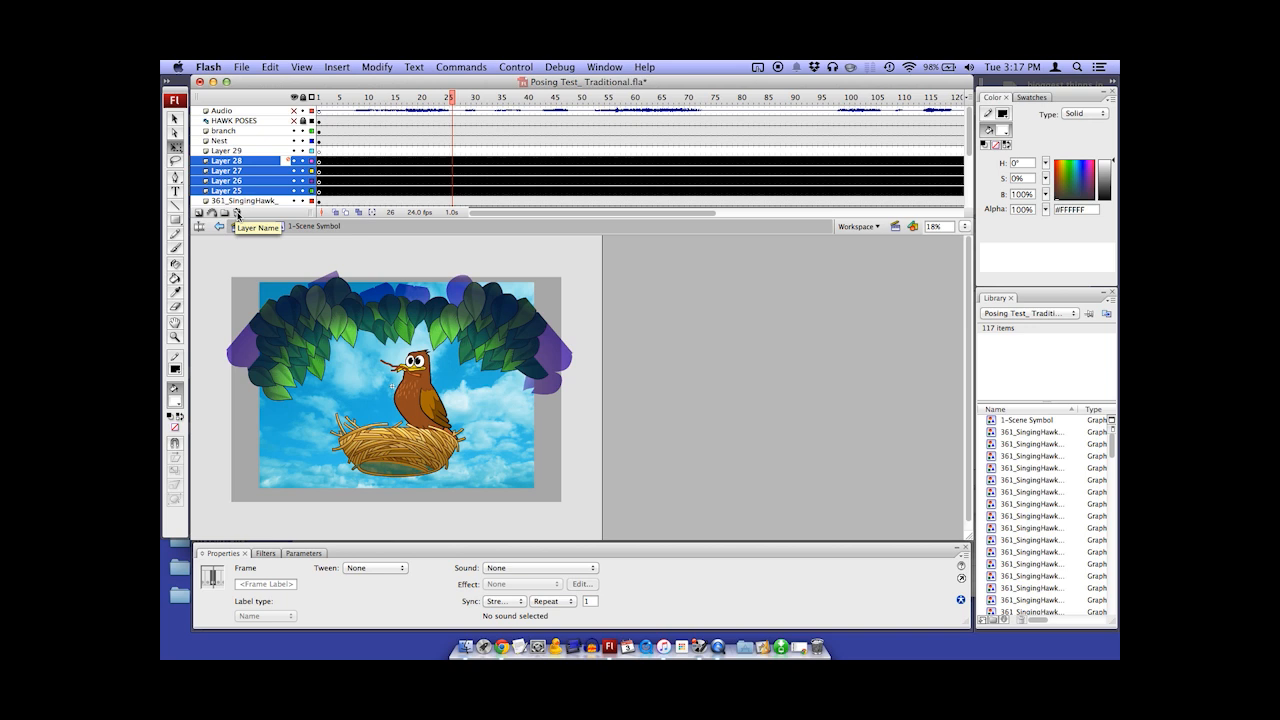
left_click(236, 213)
Rename the new layer above the hawk layer as Rough
left_click(237, 152)
double_click(237, 155)
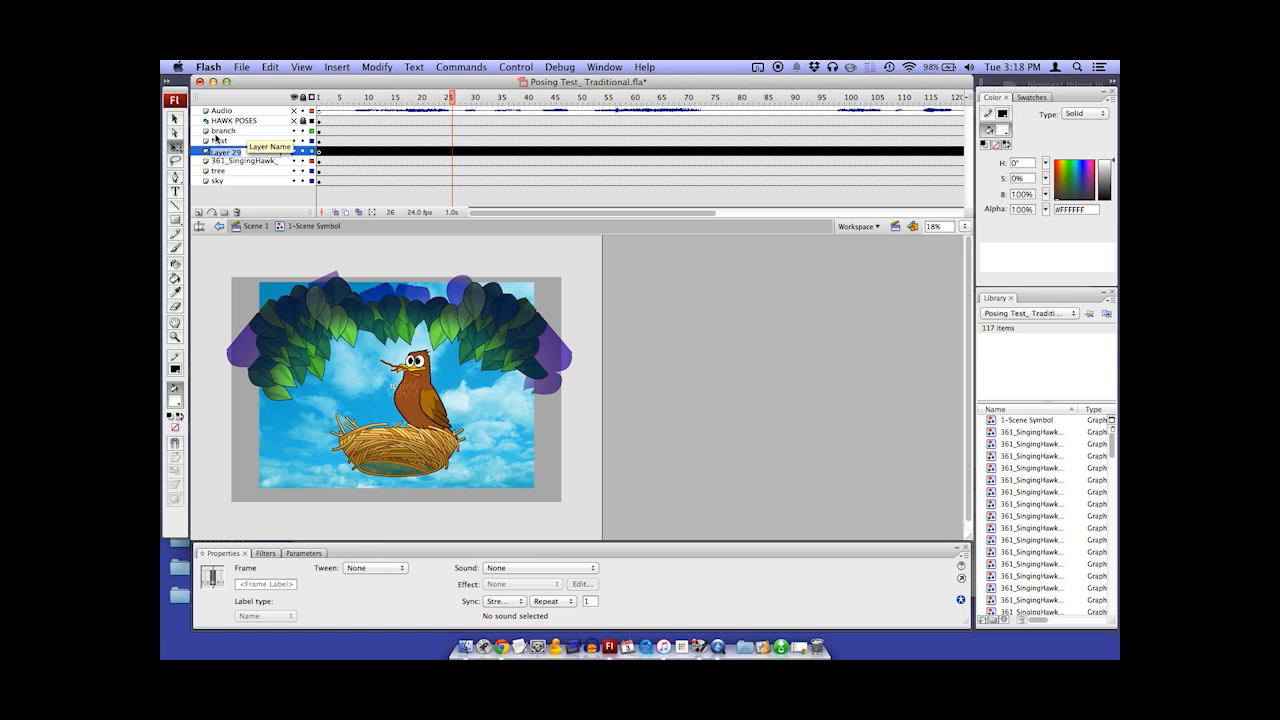
type("Rough")
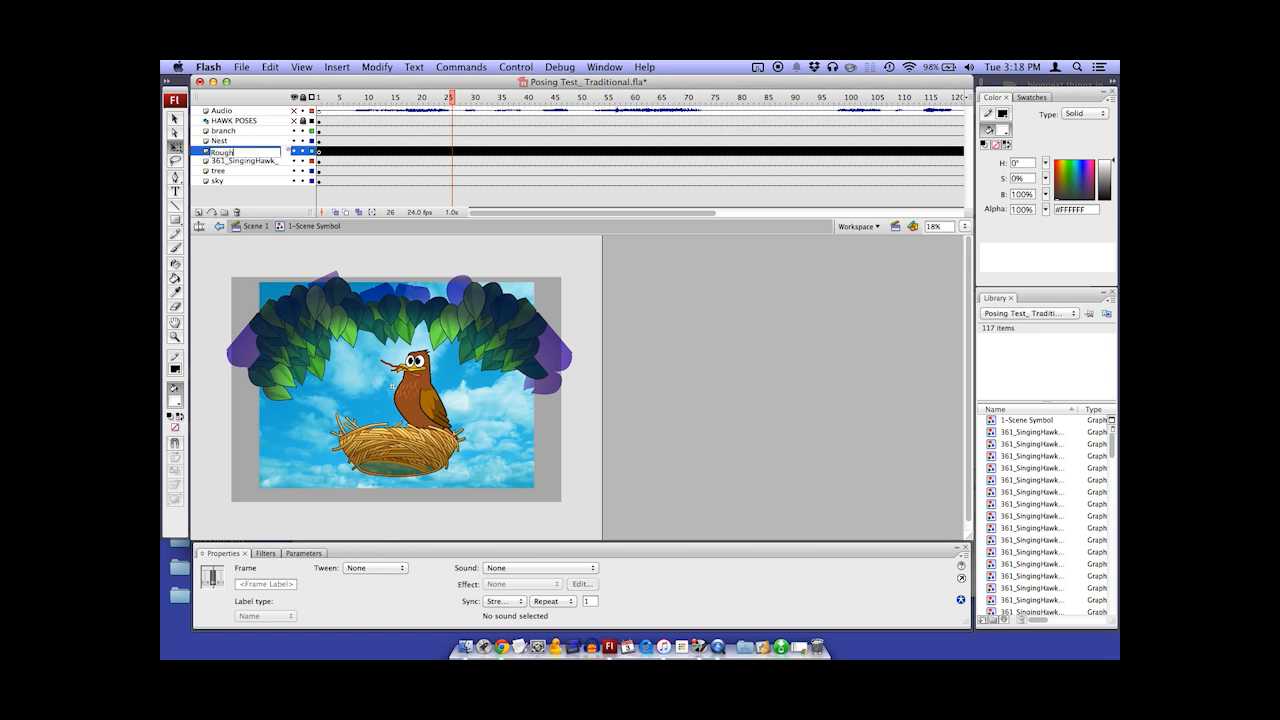
left_click(417, 200)
Select frame 1 of the Rough layer and set up the Brush tool with pressure sensitivity turned on
key("super+equal")
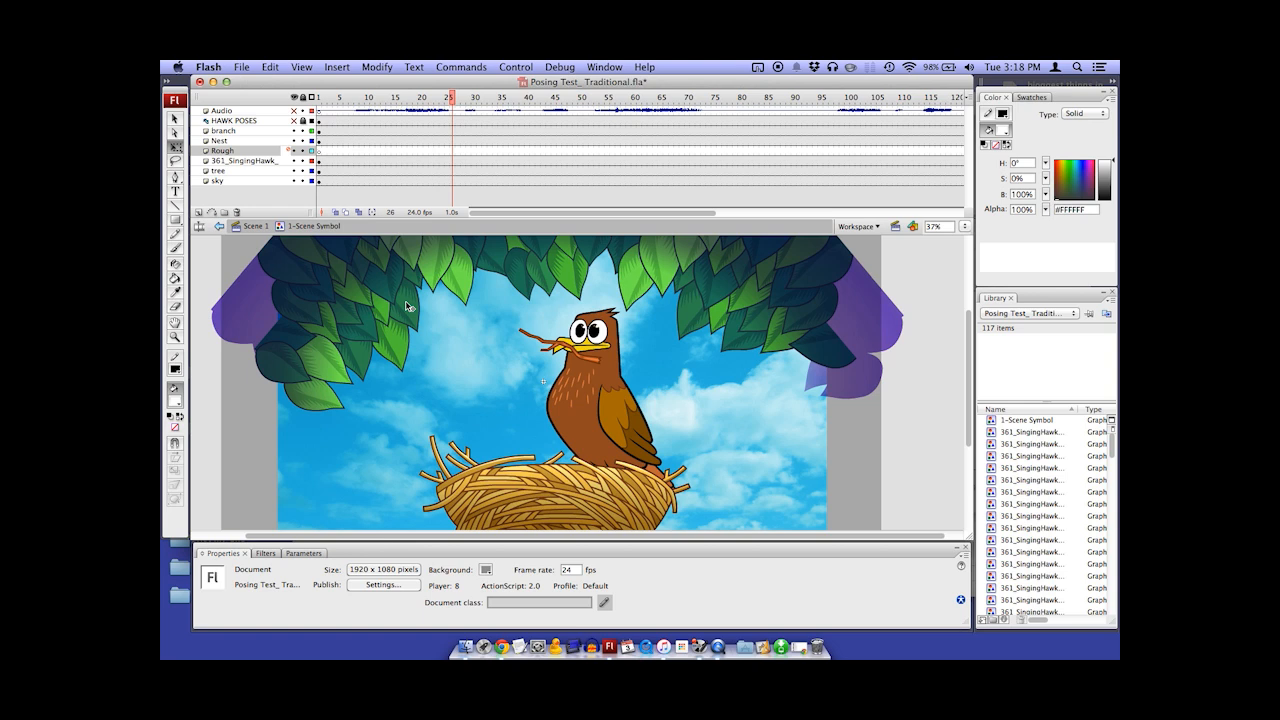
left_click(321, 152)
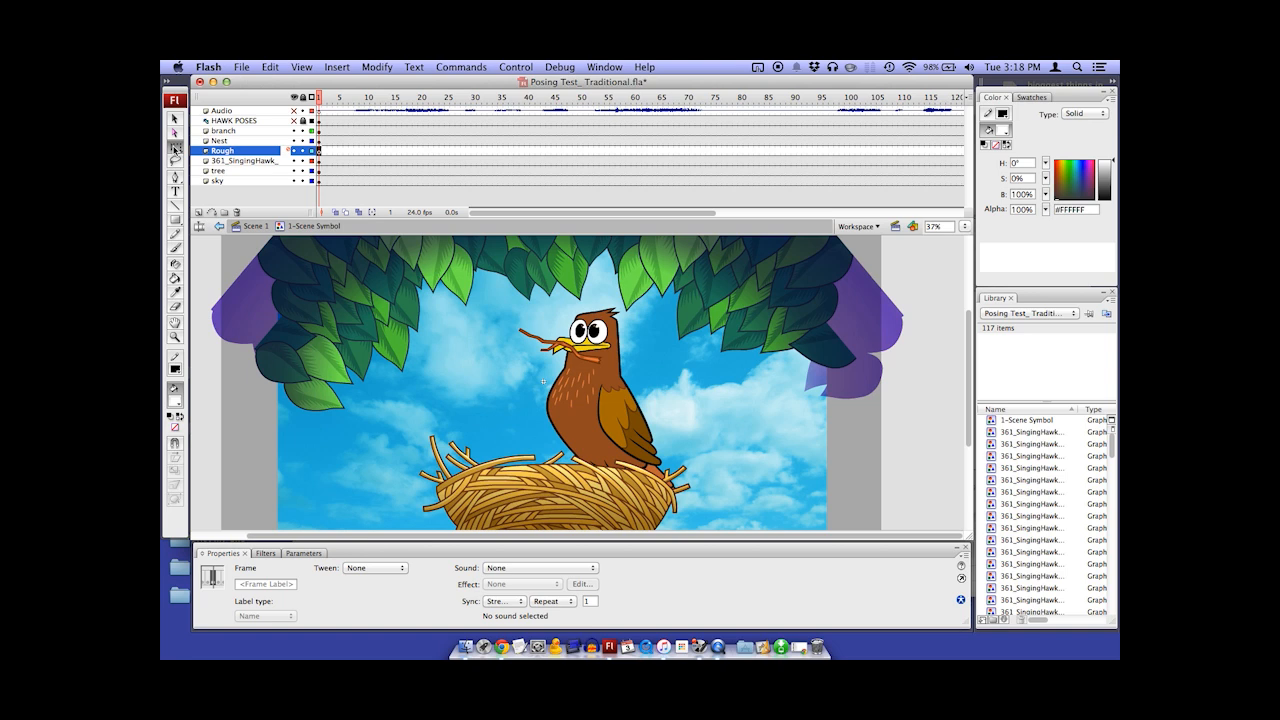
left_click(175, 248)
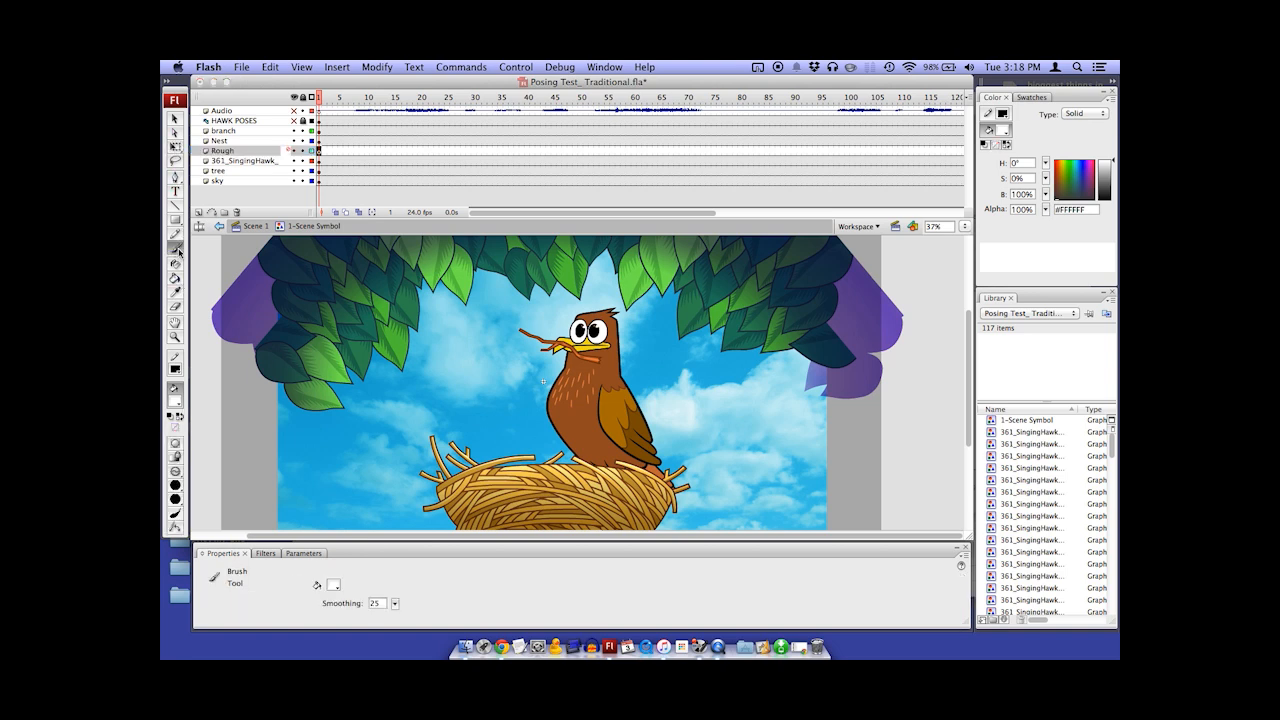
left_click(177, 516)
Try a curved white brush stroke across the sky beside the hawk and undo it
left_click_drag(348, 452, 536, 321)
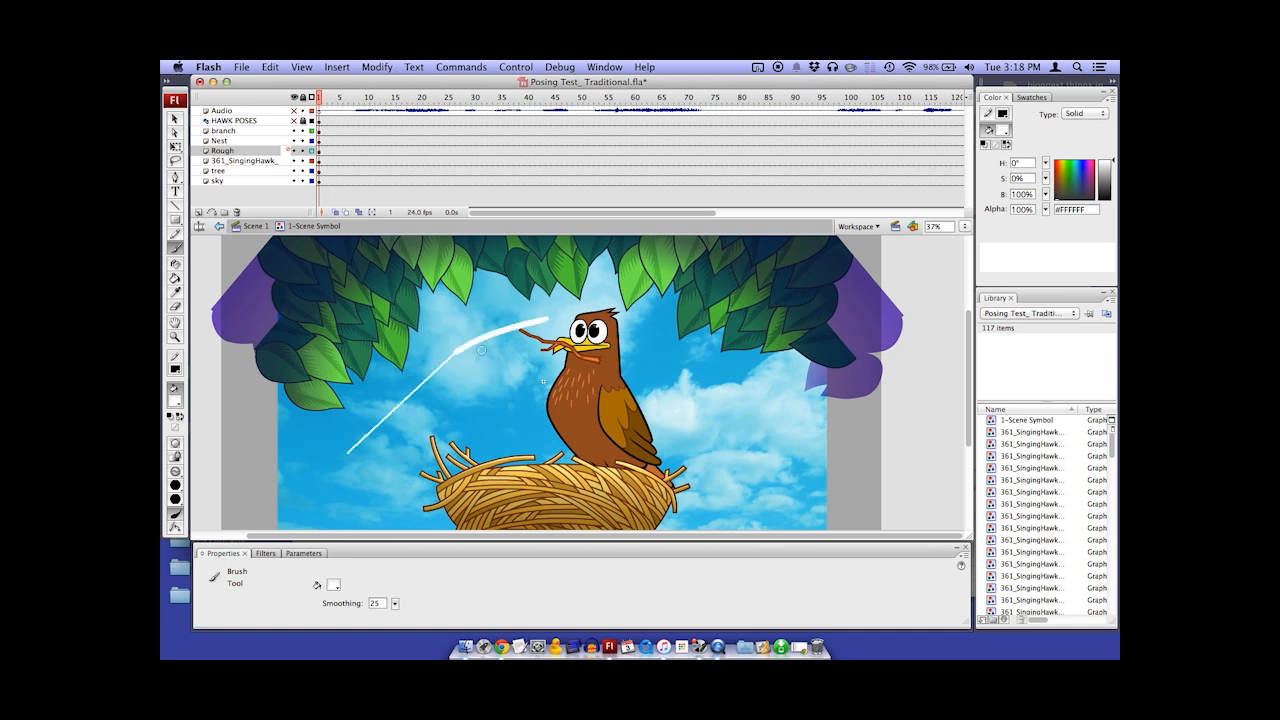
key("super+z")
Set the brush fill colour to black and paint a curved stroke across the sky beside the hawk
left_click(175, 400)
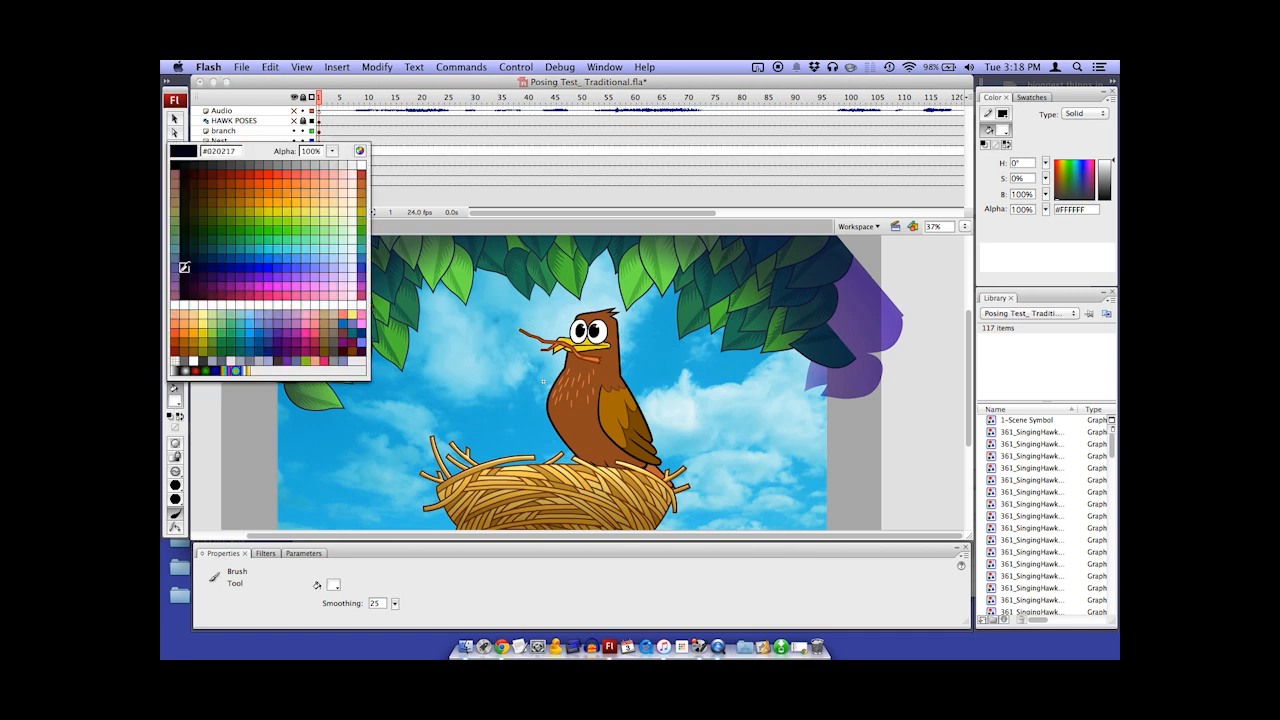
left_click(176, 168)
mouse_move(370, 438)
left_mouse_down()
mouse_move(531, 317)
mouse_move(317, 298)
left_mouse_up()
Paint thin test strokes beside the black curve at closer magnifications, including 294%, to compare the brush thickness
left_click(473, 357, "super")
left_click(474, 357, "super")
left_click_drag(432, 382, 602, 277)
left_click(502, 324, "super")
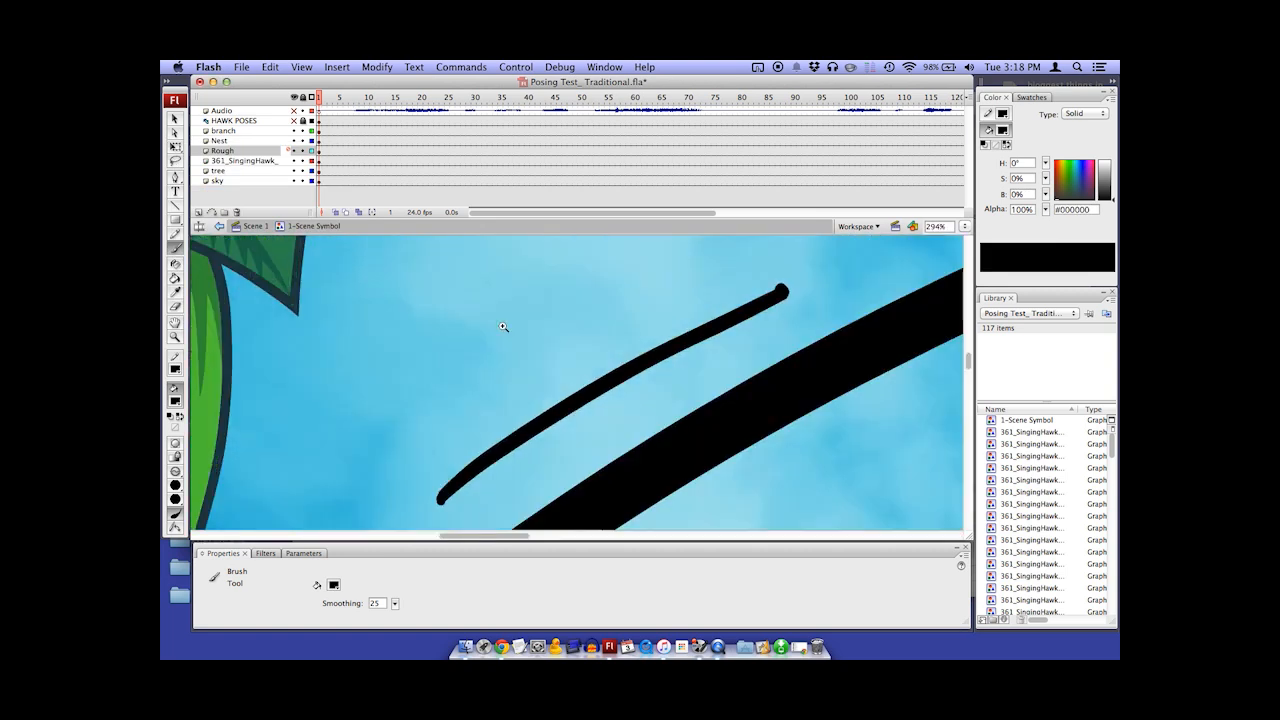
left_click(504, 325, "super")
left_click_drag(587, 456, 842, 309)
left_click(633, 392, "alt+super")
left_click(633, 392, "alt+super")
left_click(633, 392, "alt+super")
left_click(630, 393, "alt+super")
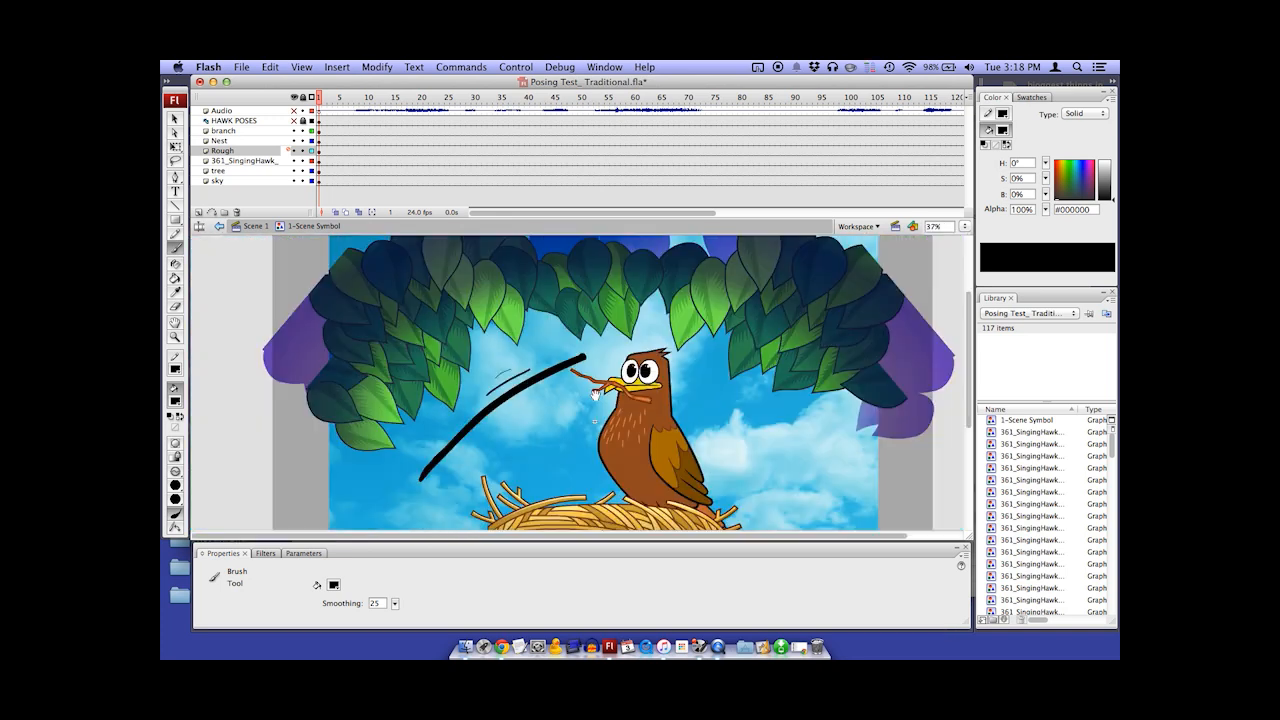
Try broad black scribbles over the hawk while zoomed out to 9%, and undo all the test strokes
mouse_move(529, 413)
left_mouse_down()
mouse_move(538, 360)
mouse_move(524, 420)
left_mouse_up()
left_click(539, 385, "alt+super")
left_click(538, 385, "alt+super")
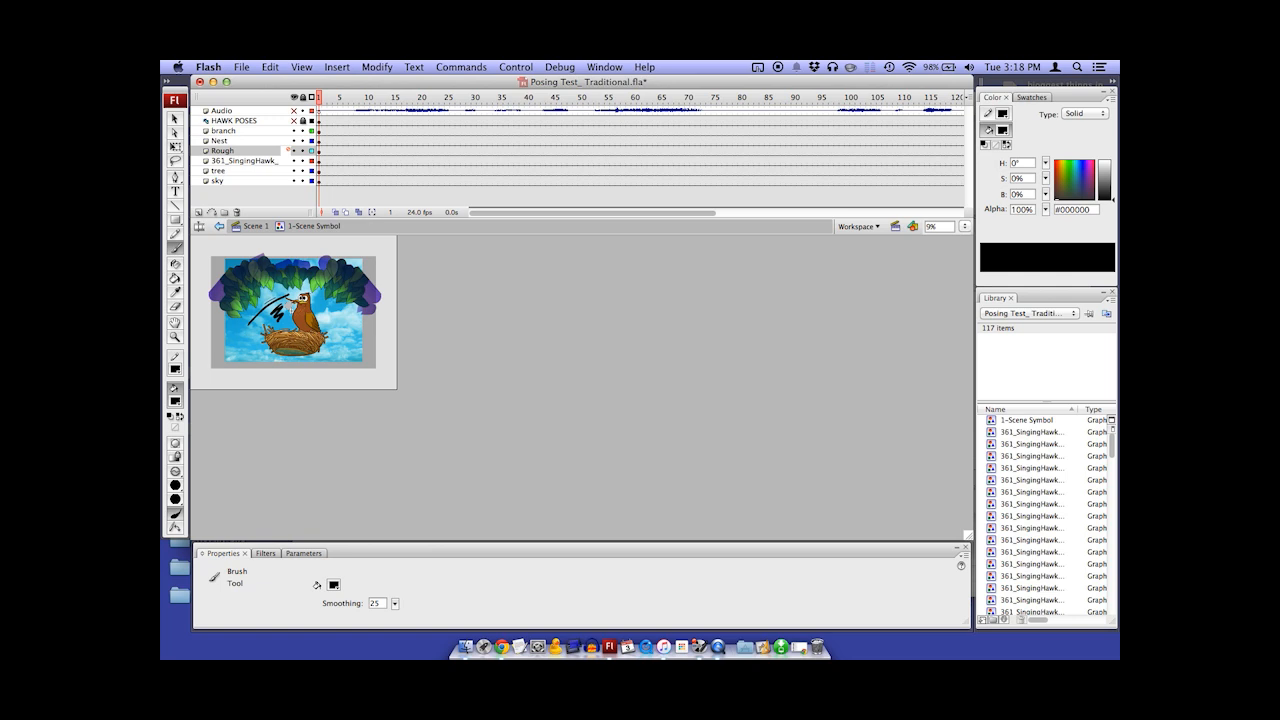
left_click(290, 300, "super")
left_click(290, 300, "super")
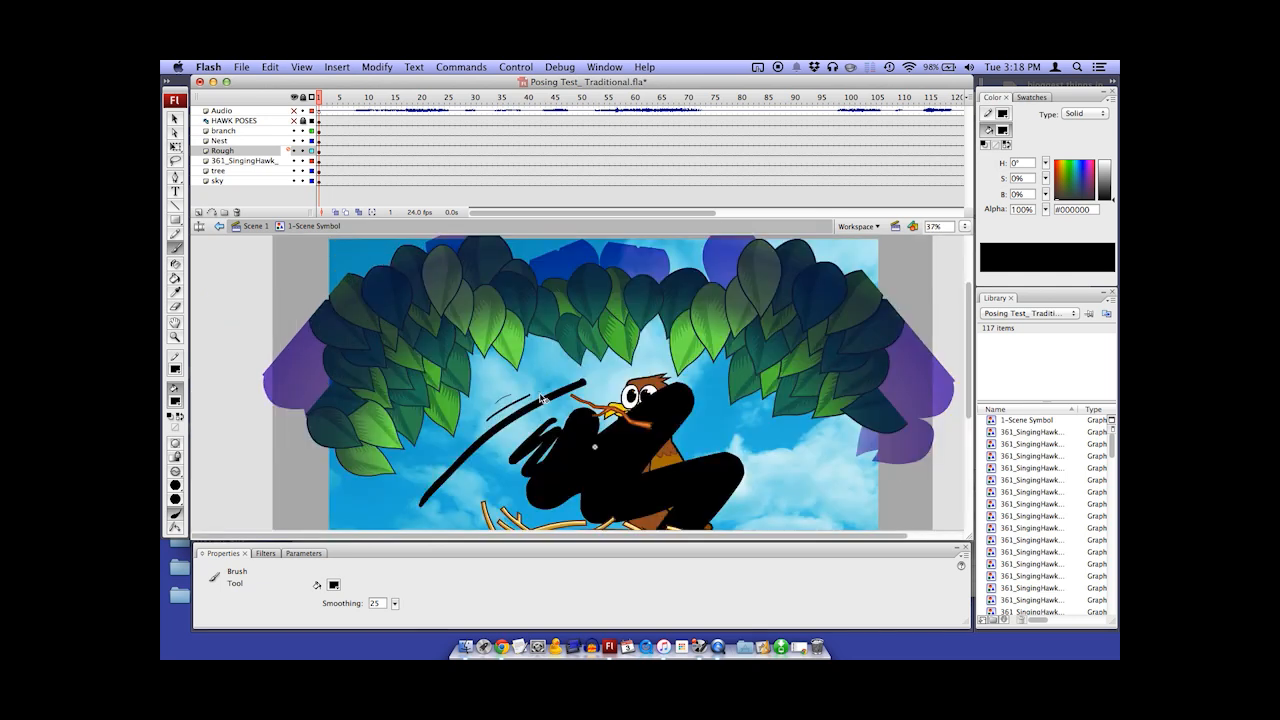
key("super+z")
key("super+z")
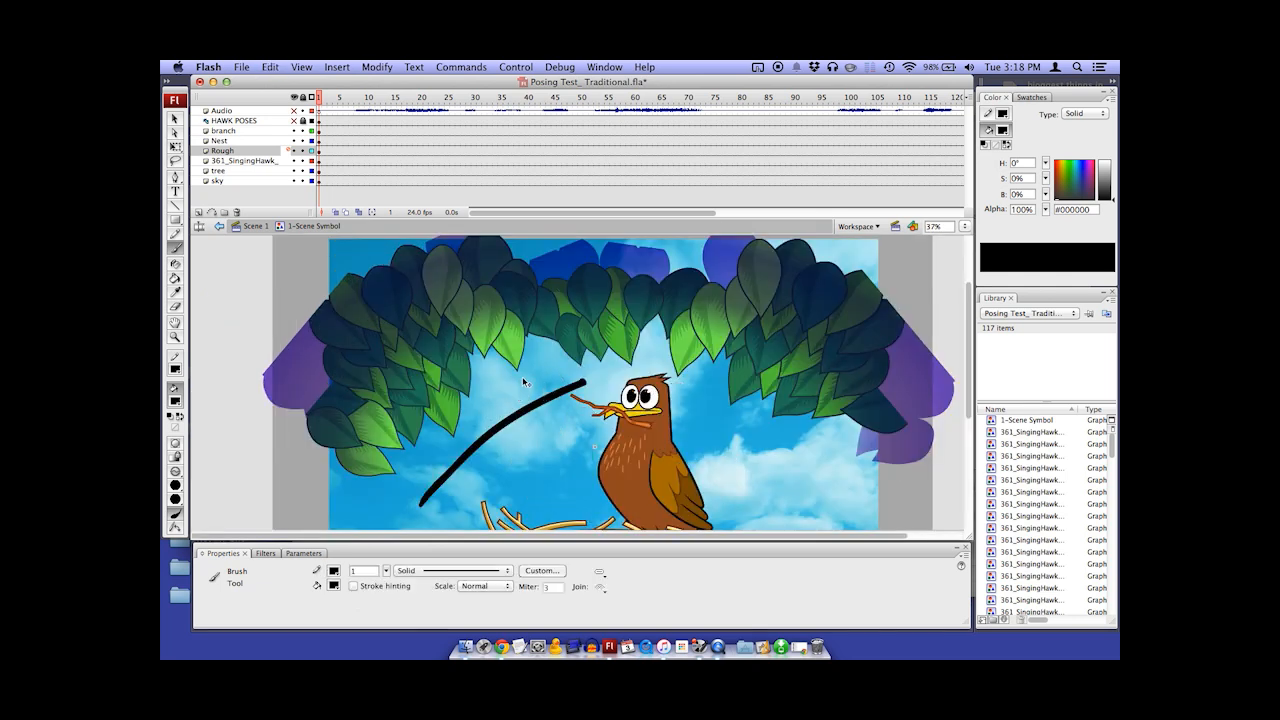
key("super+z")
scroll(418, 389, "down", 3)
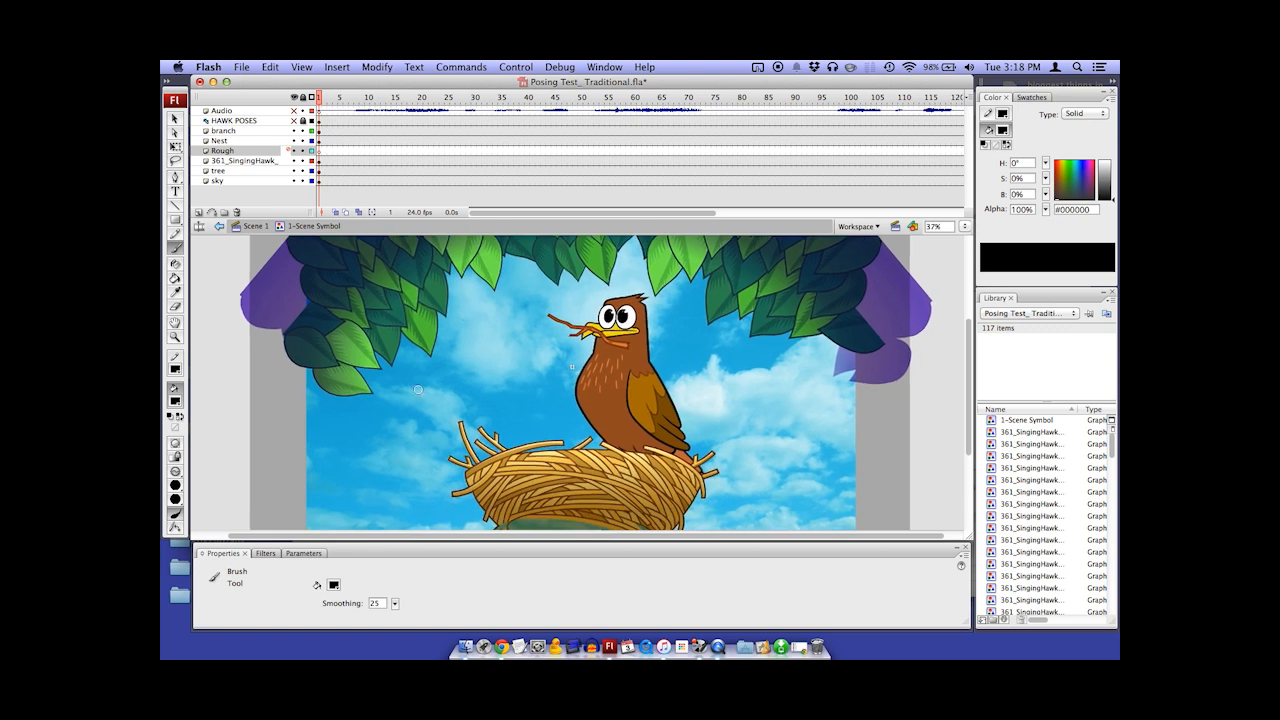
Paint test strokes in the sky at the current smoothing, at smoothing 0 and at smoothing 100
left_click_drag(388, 432, 520, 324)
left_click_drag(396, 603, 391, 634)
left_click_drag(410, 436, 540, 366)
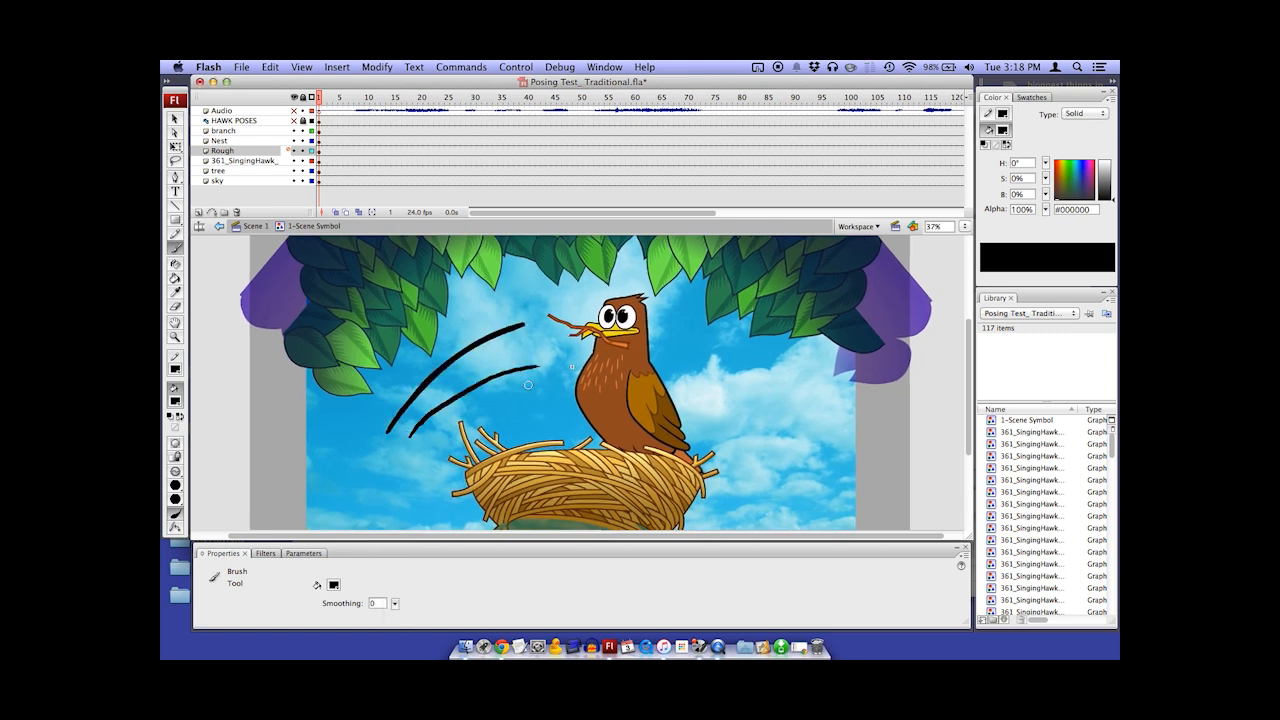
left_click_drag(395, 603, 395, 528)
left_click_drag(365, 420, 416, 513)
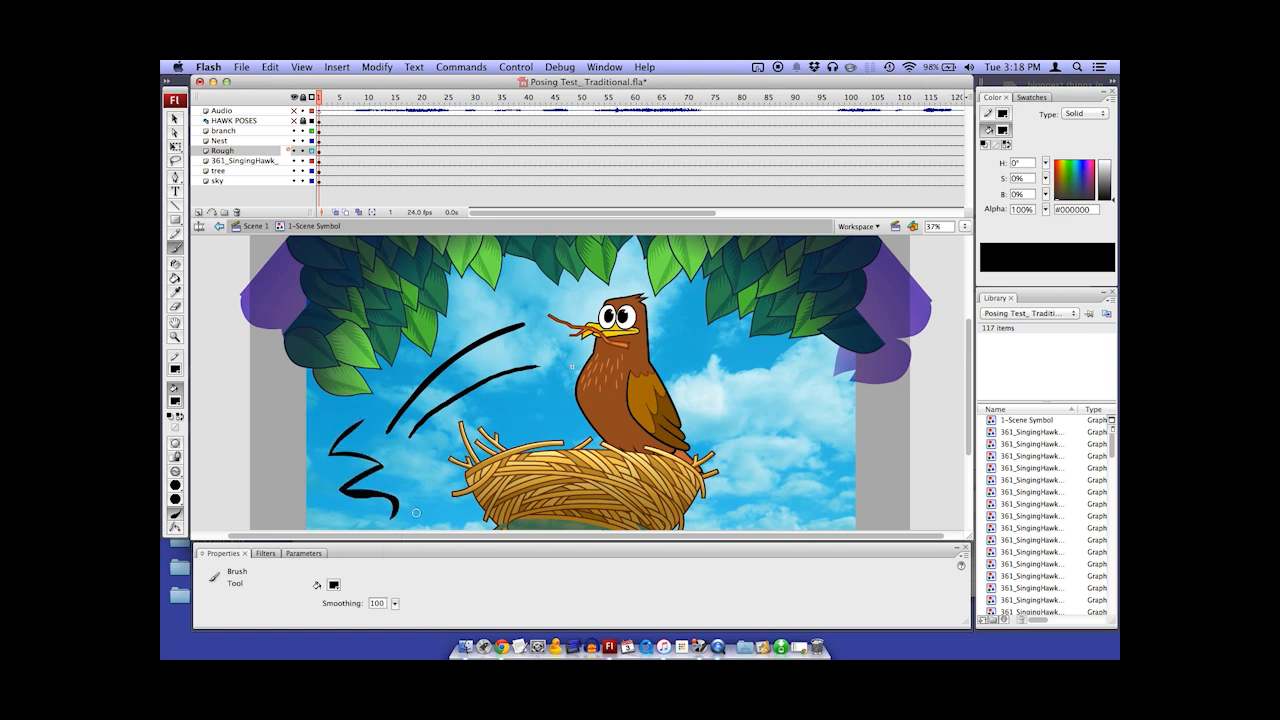
Set the brush smoothing to 25 and paint several rough strokes between the curves and the hawk
left_click(378, 603)
type("25")
left_click_drag(453, 382, 549, 328)
mouse_move(498, 371)
left_mouse_down()
mouse_move(507, 416)
mouse_move(548, 410)
left_mouse_up()
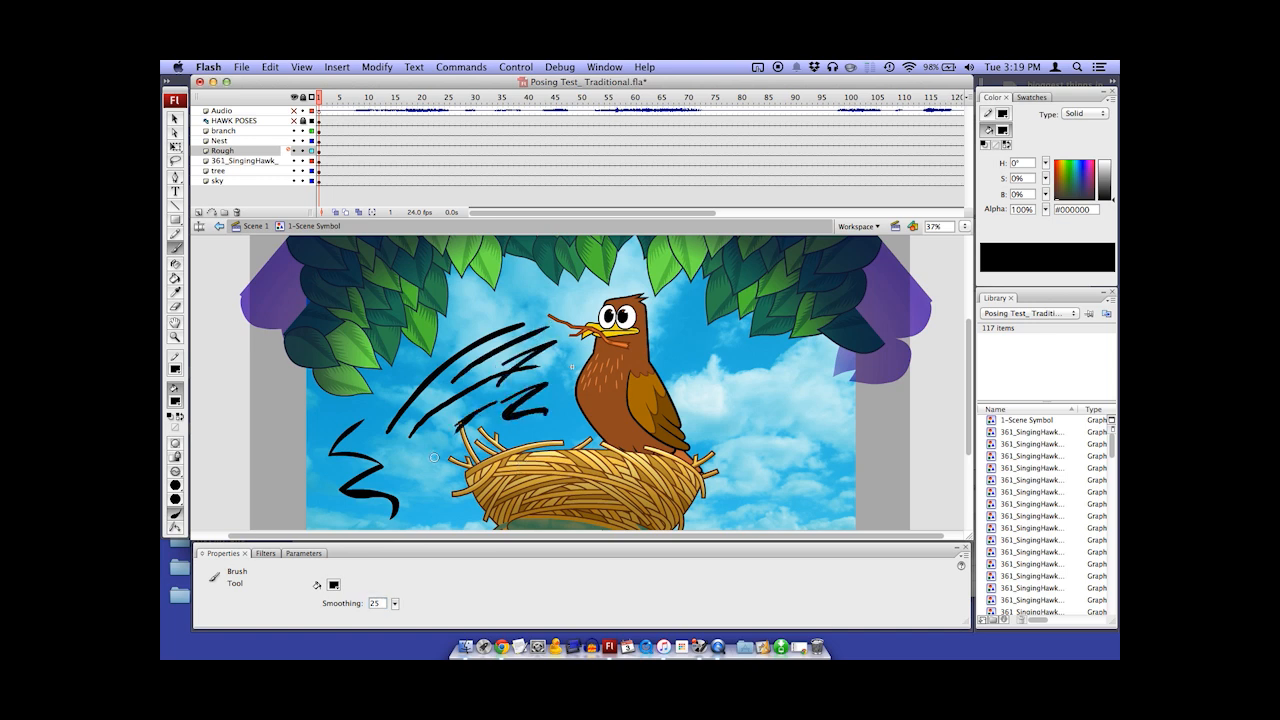
Pull the zigzag stroke's upper-left corner outward into a sharp point with the Selection tool
left_click(175, 118)
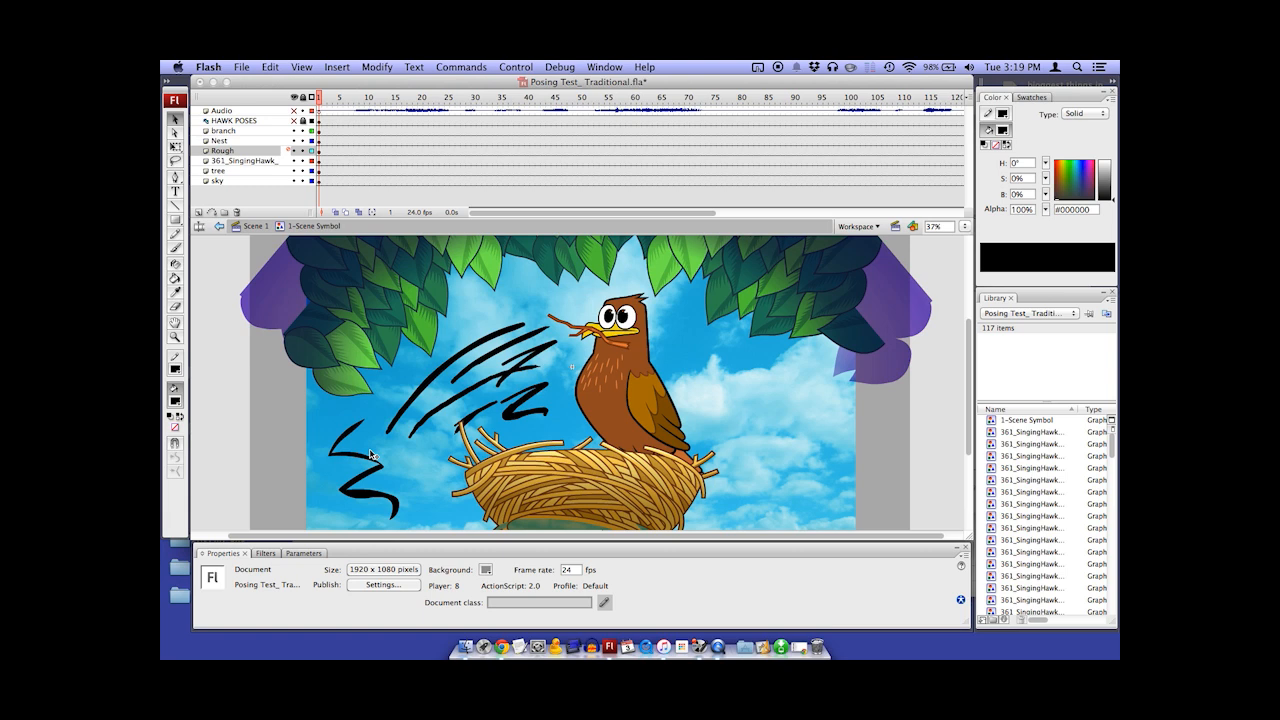
left_click(385, 462)
key("super+=")
key("super+=")
left_click_drag(634, 360, 371, 483)
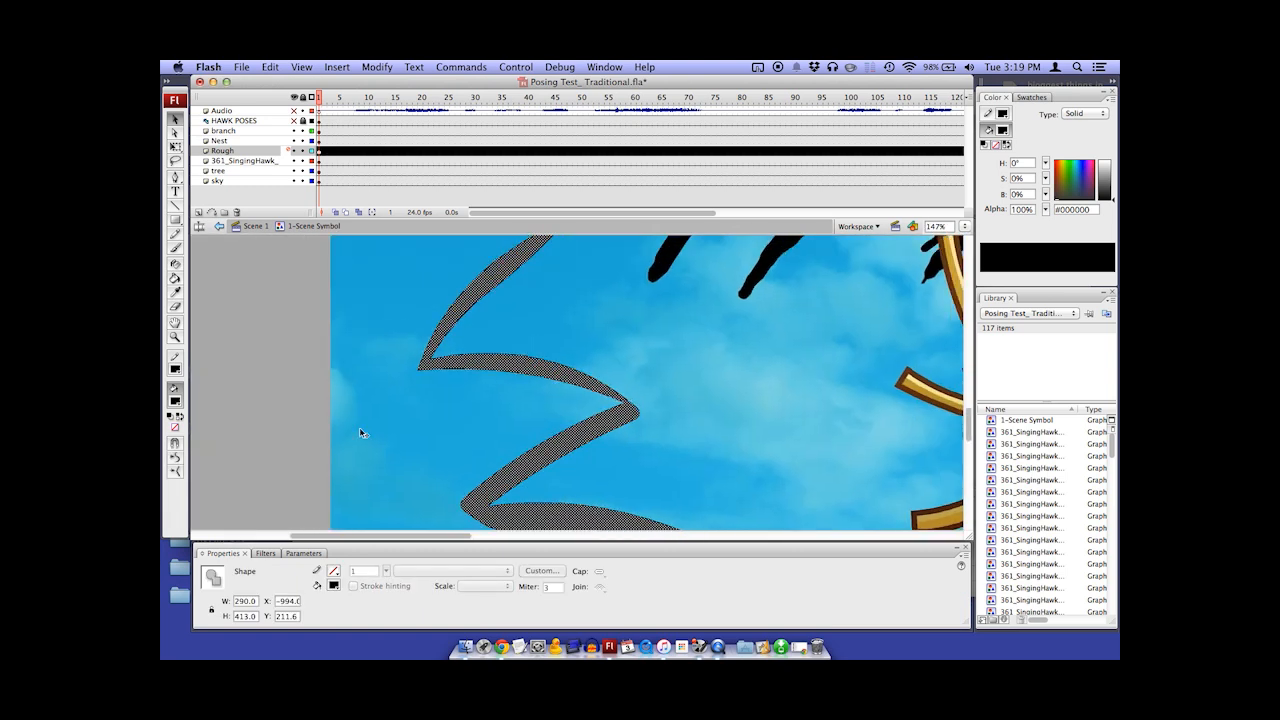
left_click(388, 376)
left_click_drag(417, 372, 360, 409)
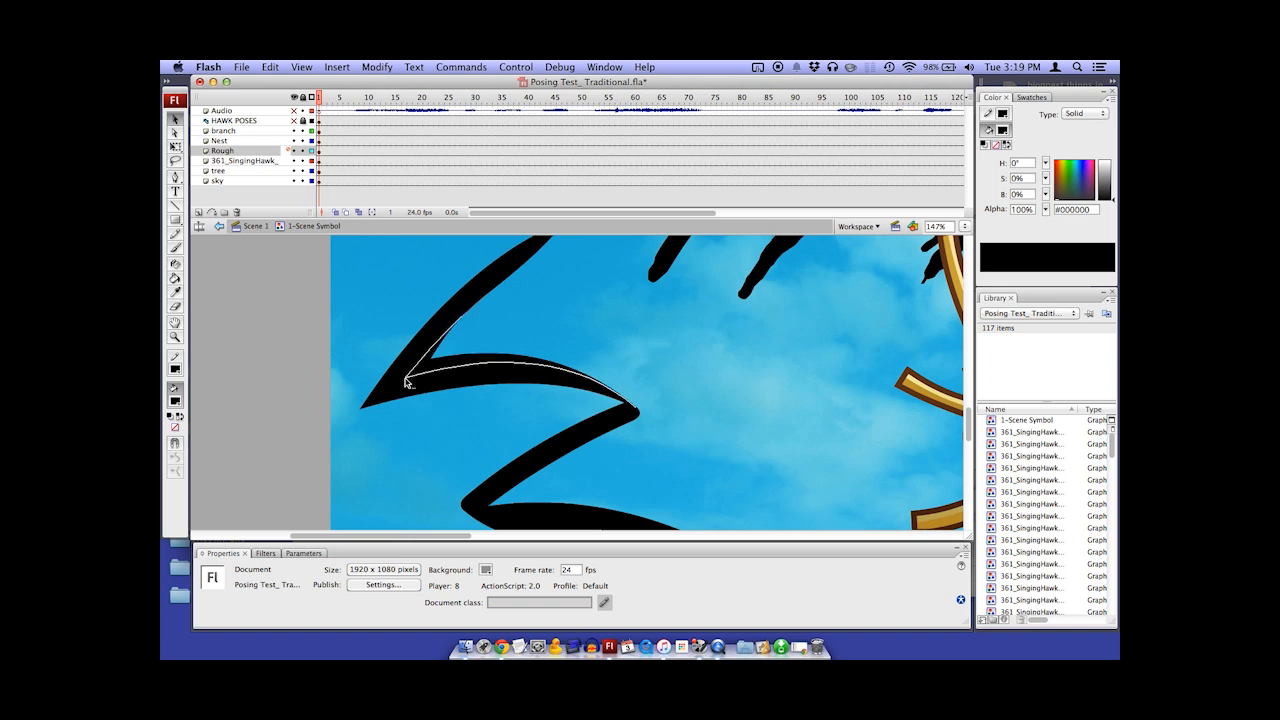
Reshape the zigzag's upper arm into a tapered tip, bend its edges and pull its right-hand corner outward
left_click_drag(448, 338, 450, 336)
mouse_move(515, 301)
left_mouse_down()
mouse_move(501, 363)
mouse_move(495, 321)
mouse_move(468, 331)
left_mouse_up()
left_click_drag(400, 402, 406, 401)
left_click_drag(554, 431, 550, 419)
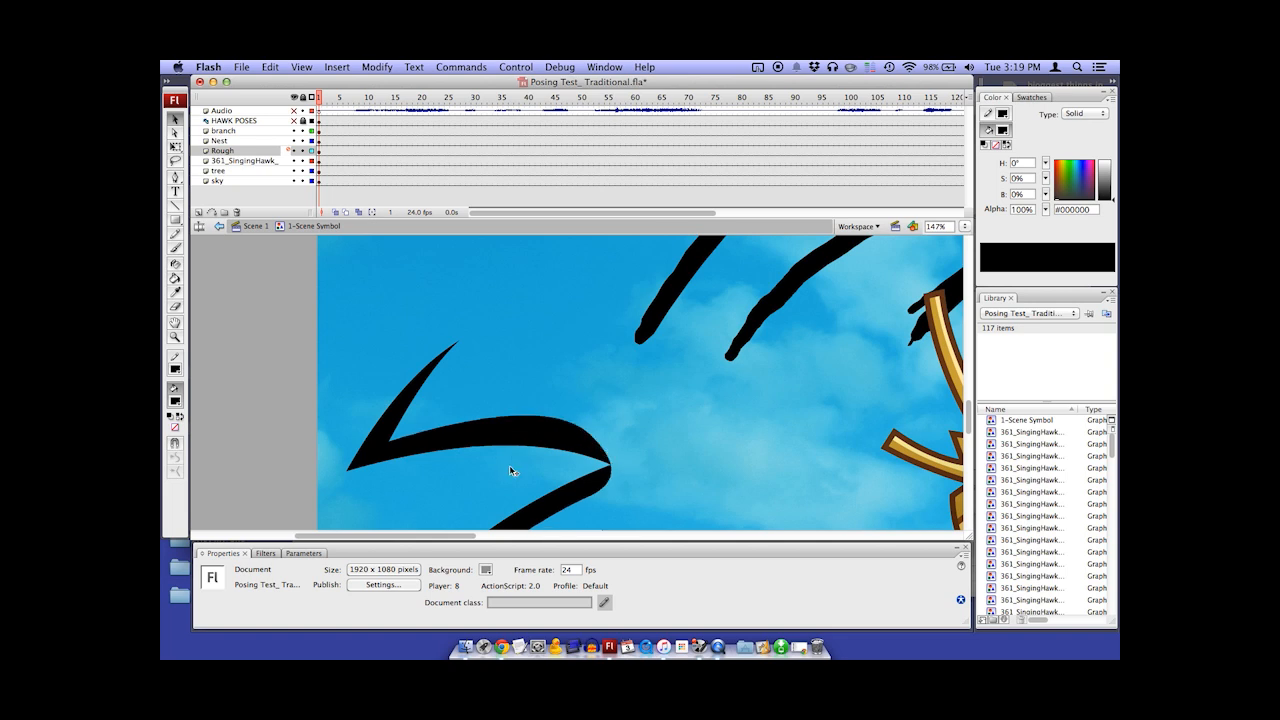
left_click(612, 456)
mouse_move(609, 459)
left_mouse_down()
mouse_move(614, 469)
mouse_move(625, 458)
mouse_move(583, 428)
mouse_move(620, 462)
left_mouse_up()
Undo the last change and refine the point of the zigzag's right-hand corner with the Selection tool
key("b")
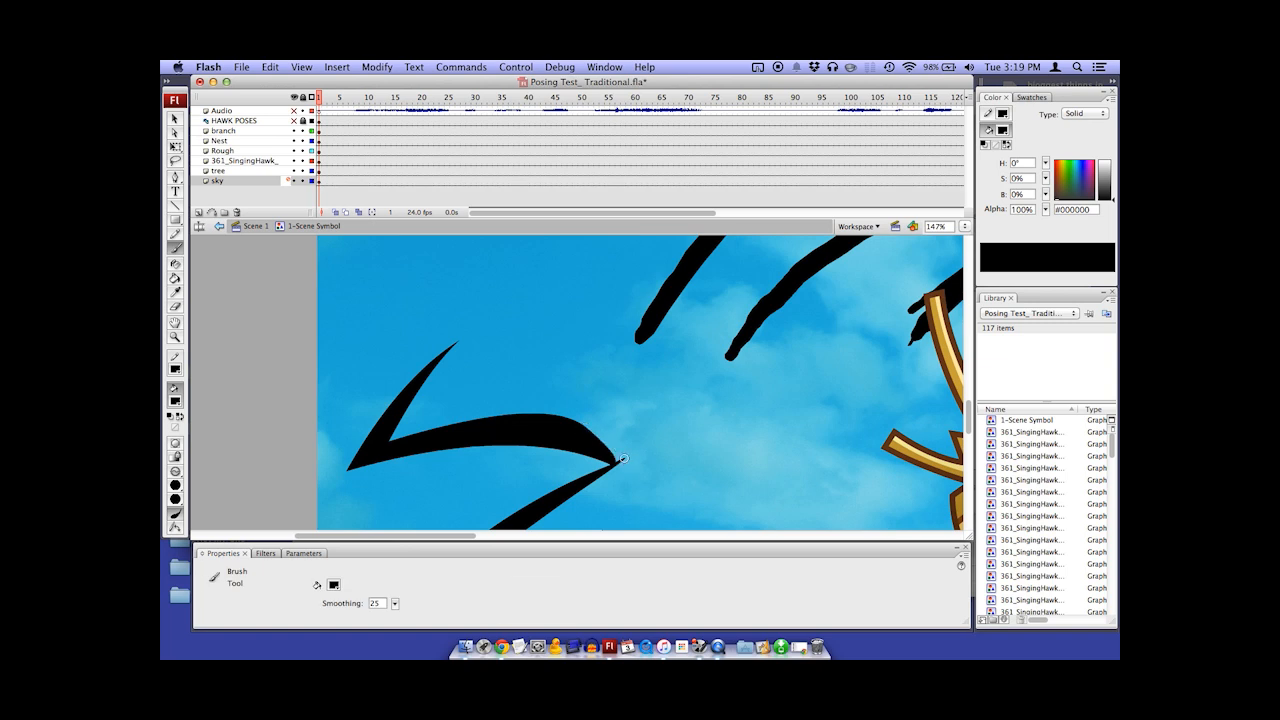
key("super+z")
left_click(176, 119)
left_click(549, 434)
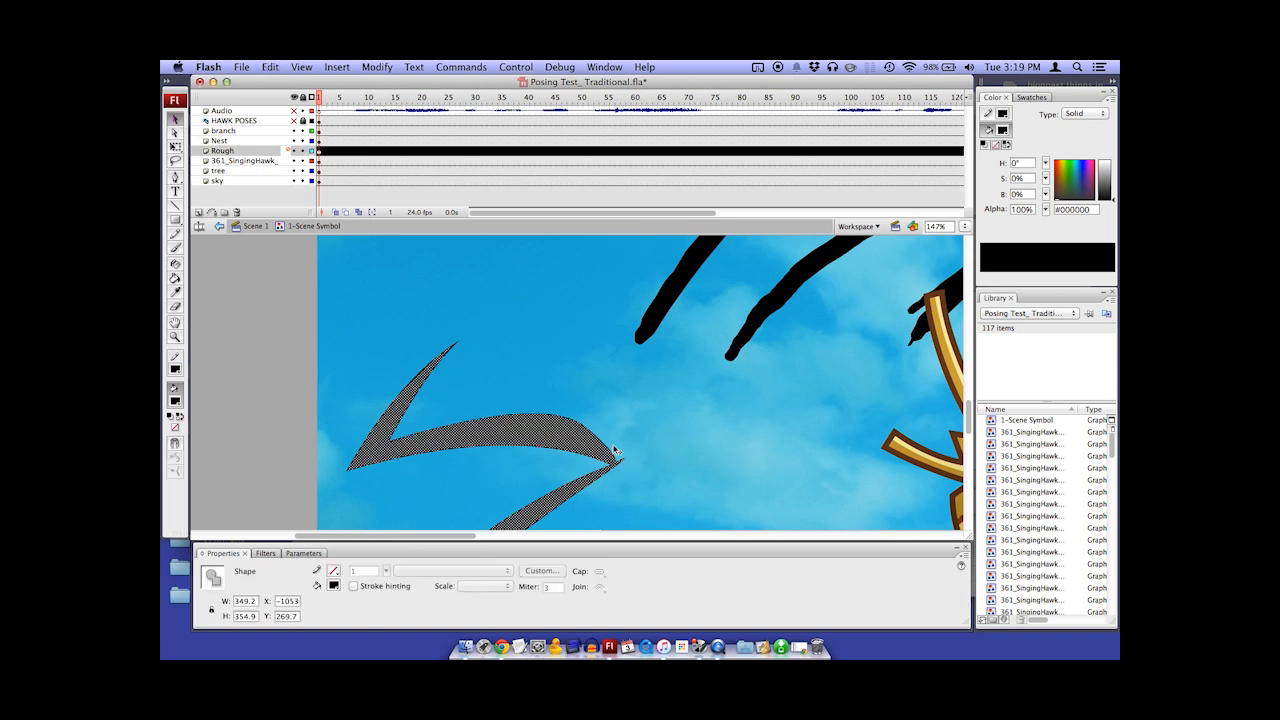
left_click_drag(605, 450, 620, 459)
Delete all the test strokes from frame 1 of the Rough layer
key("super+minus")
key("super+minus")
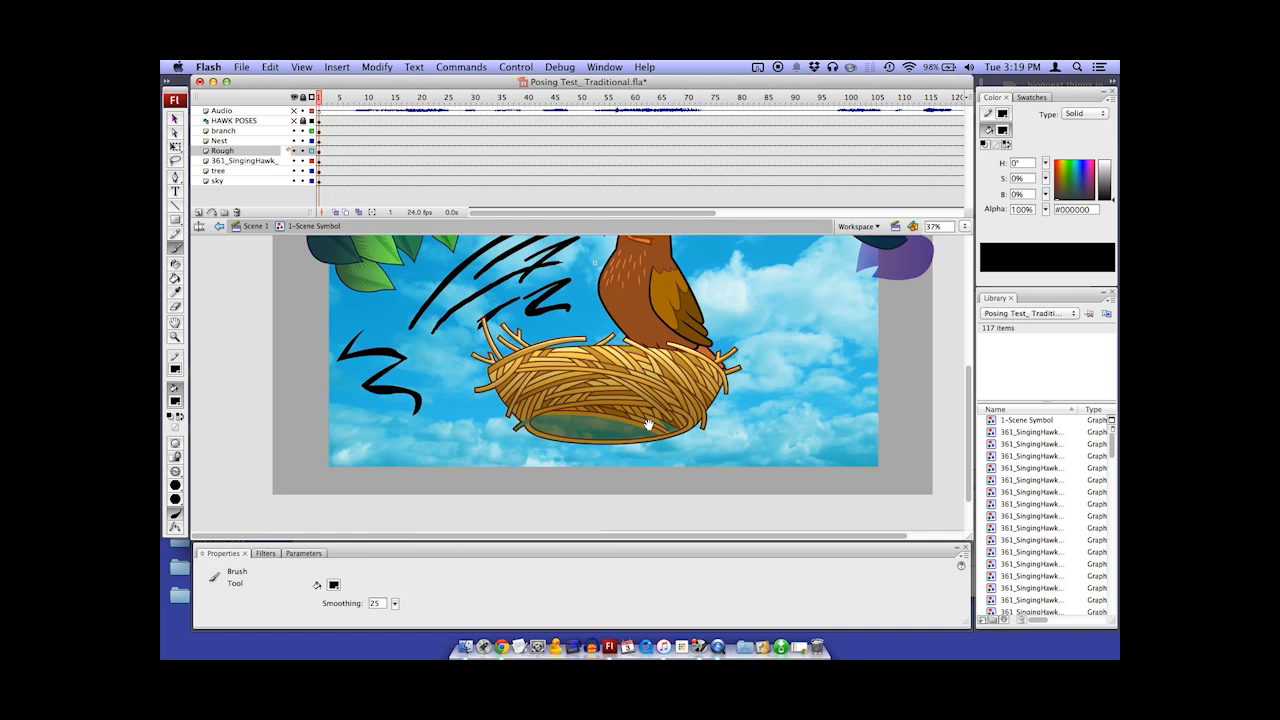
left_click_drag(636, 411, 616, 452)
left_click(319, 152)
key("Delete")
Paint a thin zigzag with the smallest brush size and a thick one with the largest size beside the nest
left_click(175, 485)
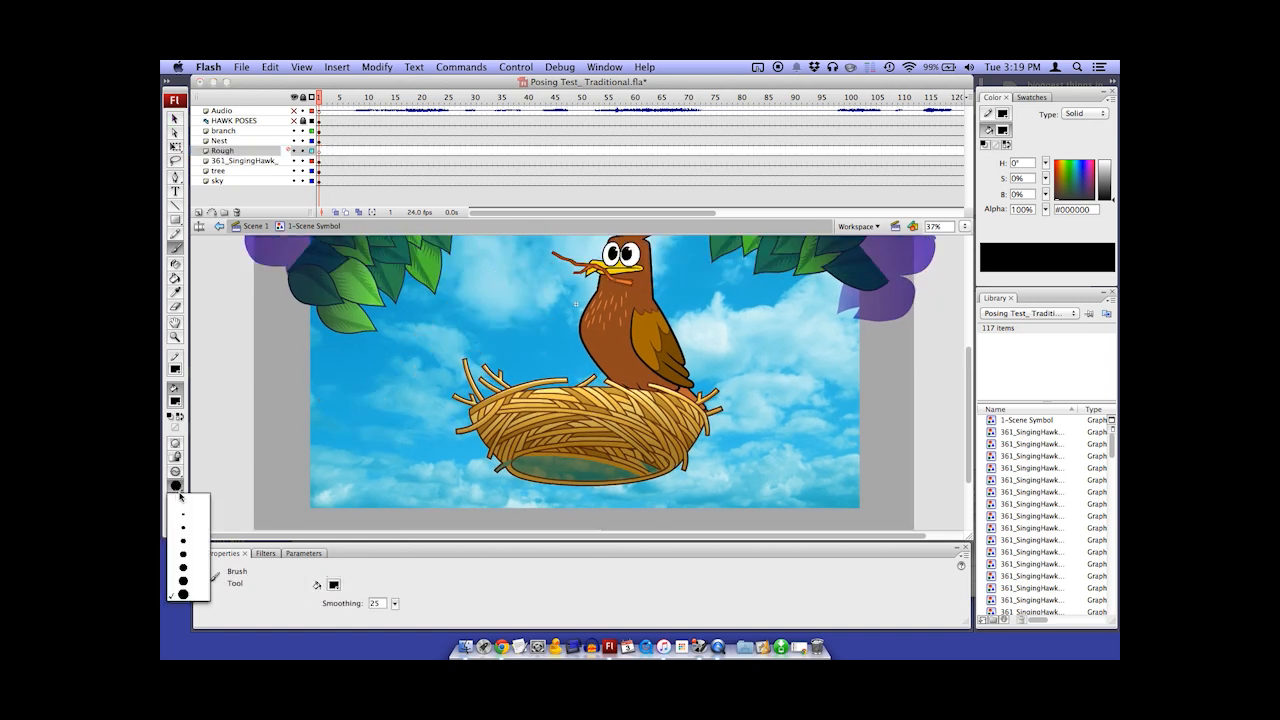
left_click(178, 500)
left_click_drag(390, 335, 355, 462)
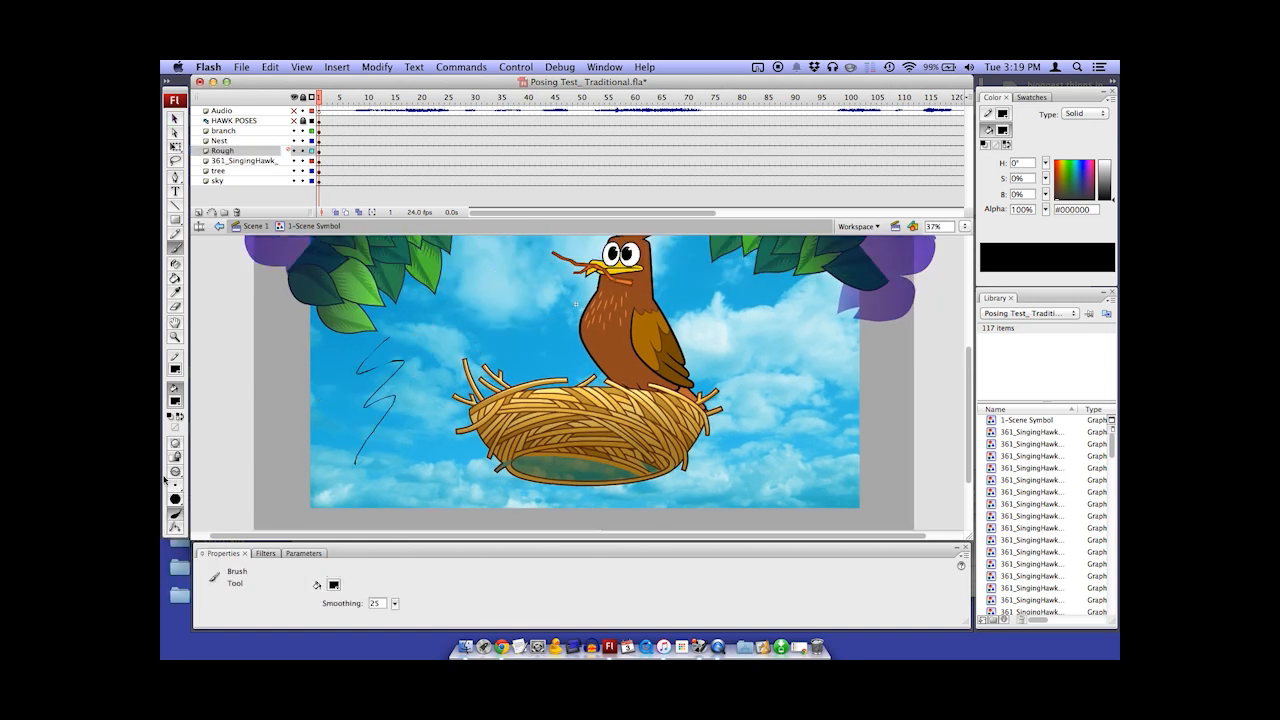
left_click(176, 485)
left_click(198, 598)
mouse_move(416, 360)
left_mouse_down()
mouse_move(436, 408)
mouse_move(422, 460)
left_mouse_up()
Choose the narrow vertical oval brush shape and paint another test zigzag at the sky's left edge
left_click(176, 485)
left_click(181, 485)
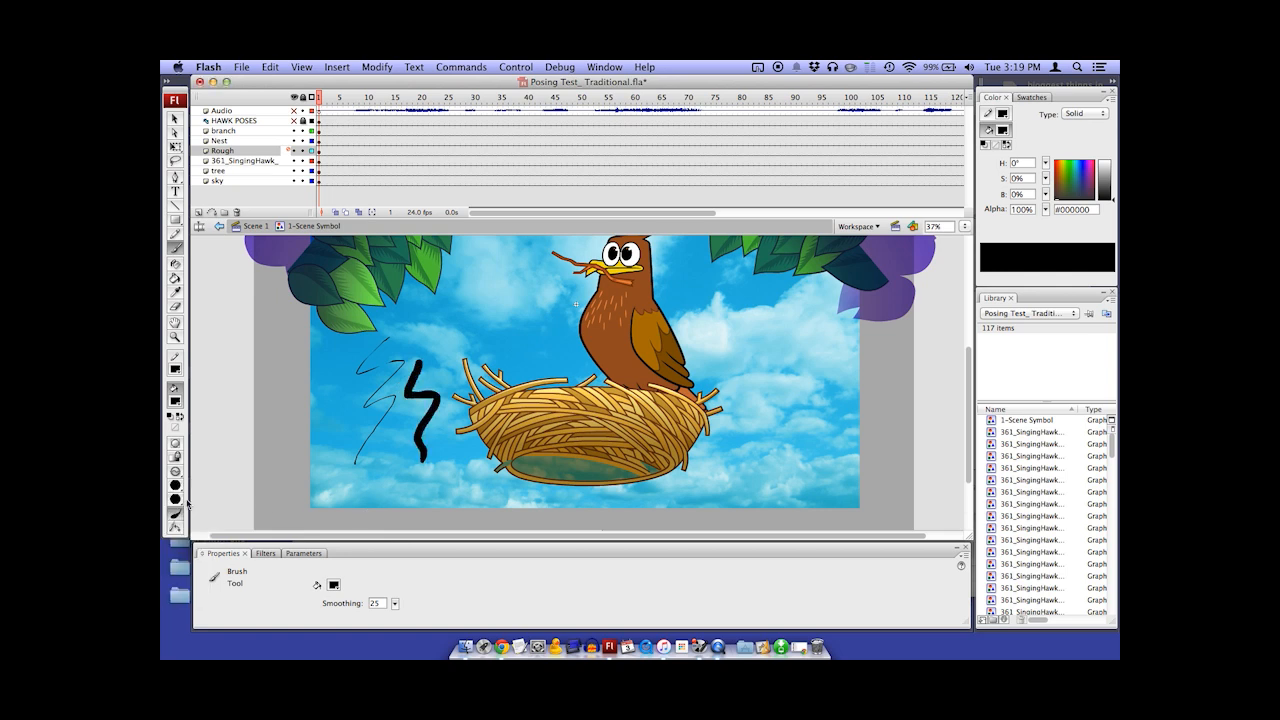
left_click(177, 499)
left_click(184, 532)
mouse_move(319, 387)
left_mouse_down()
mouse_move(337, 408)
mouse_move(310, 470)
left_mouse_up()
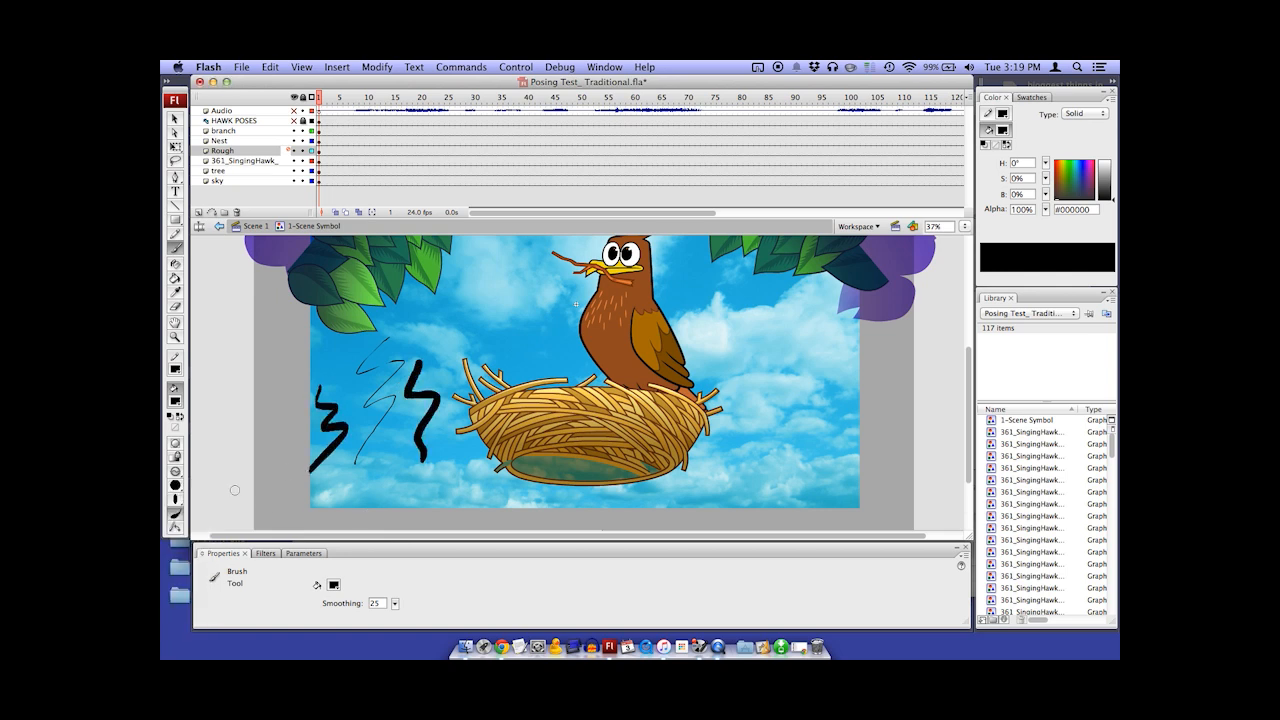
Try a zigzag with the square brush shape and undo all the brush size and shape tests
left_click(177, 509)
left_click(188, 541)
mouse_move(288, 376)
left_mouse_down()
mouse_move(275, 415)
mouse_move(303, 462)
left_mouse_up()
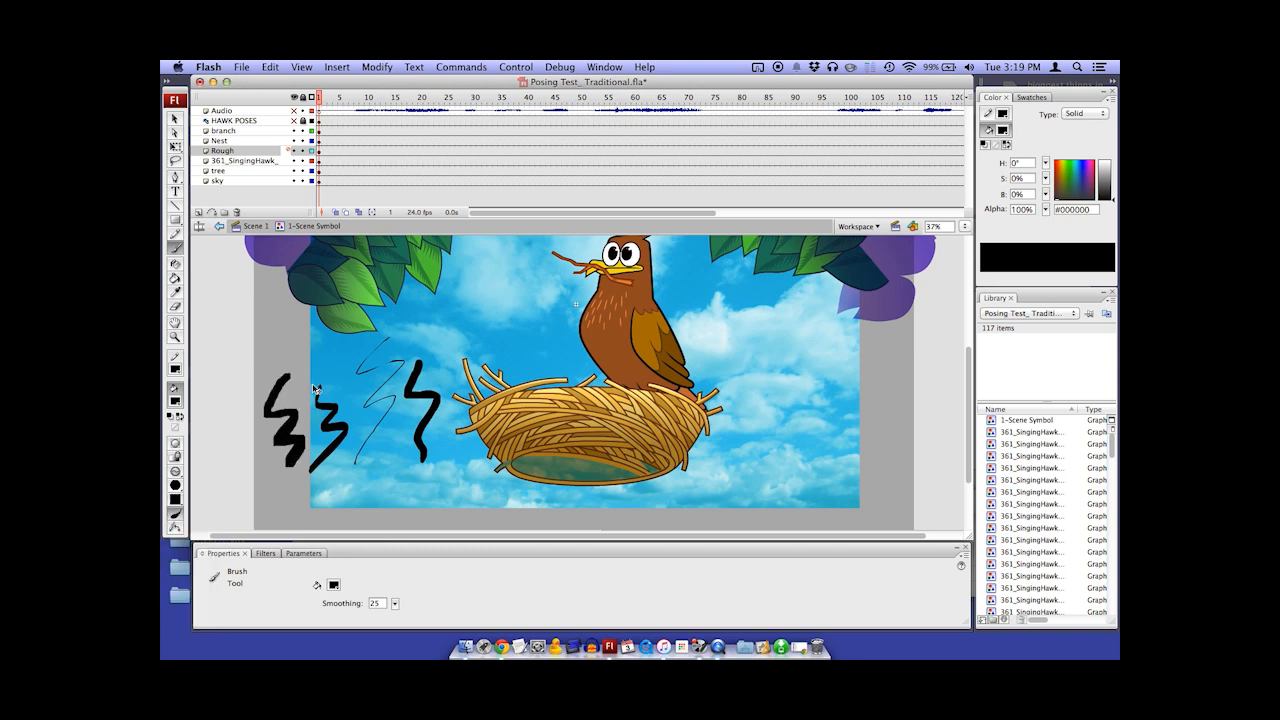
key("super+z")
key("super+z")
key("super+z")
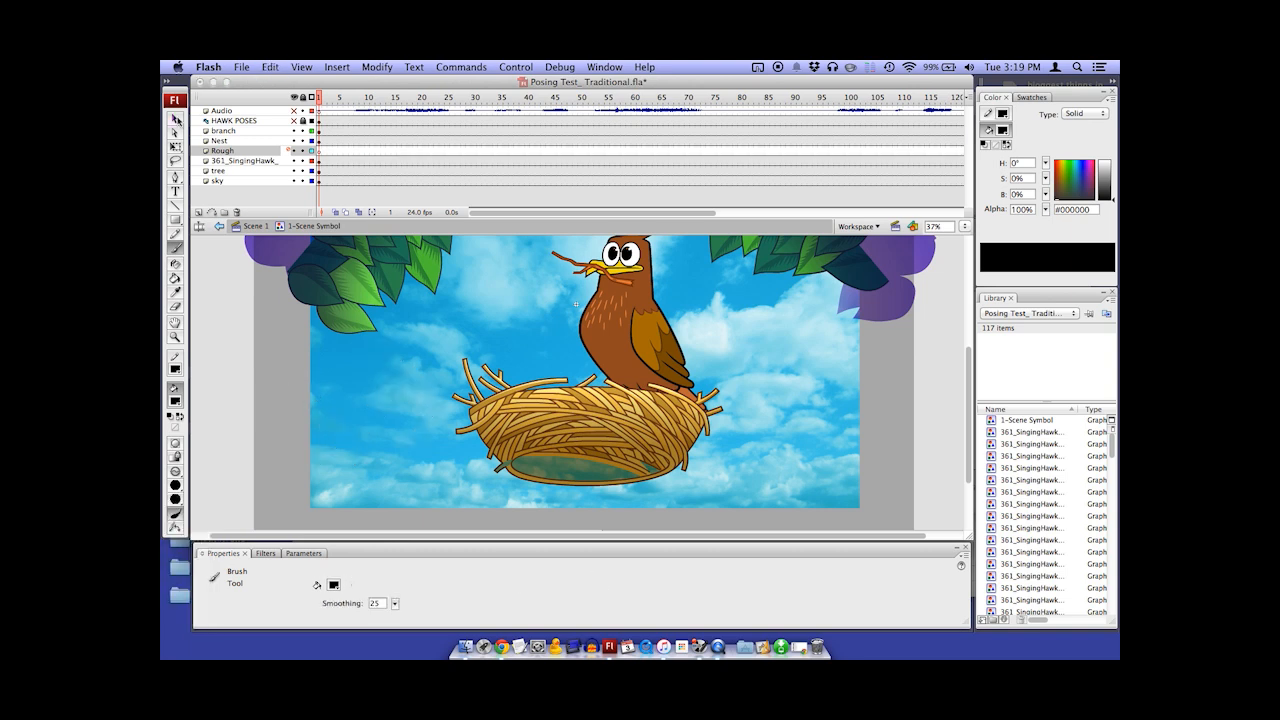
Add a new layer directly above the Rough layer and name it Animatic
key("v")
scroll(478, 296, "up", 2)
key("super+minus")
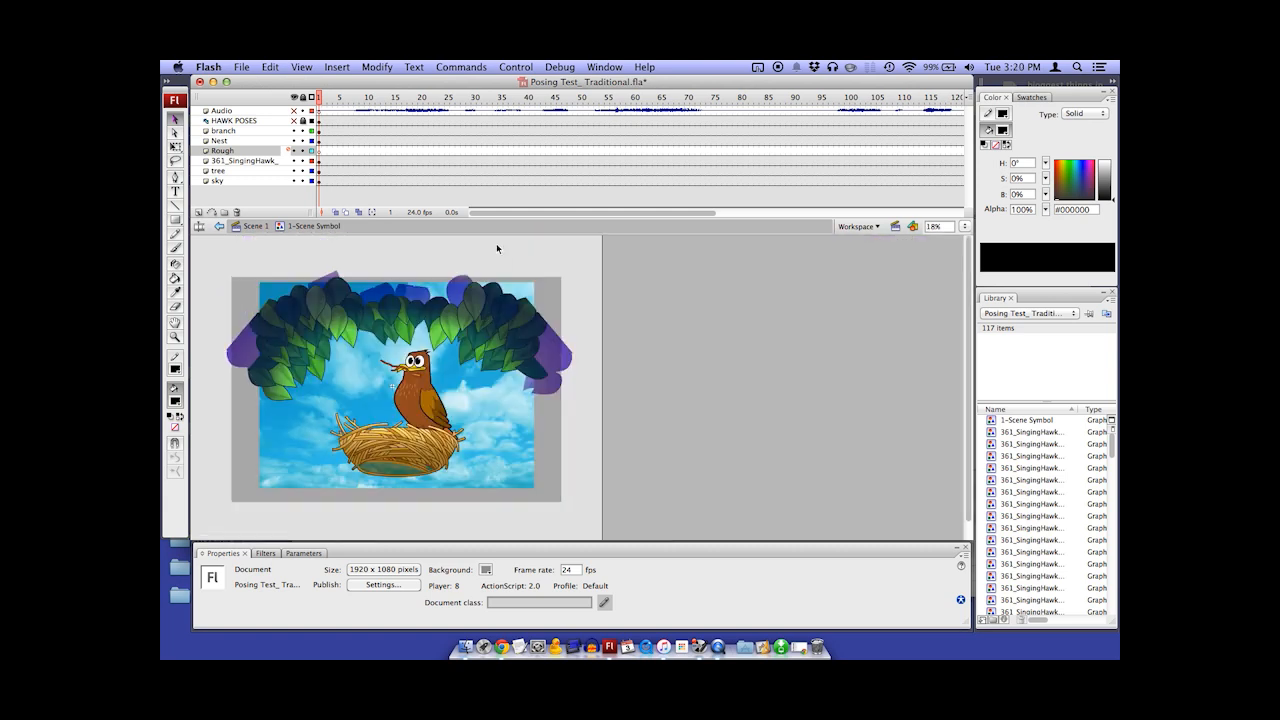
left_click(245, 151)
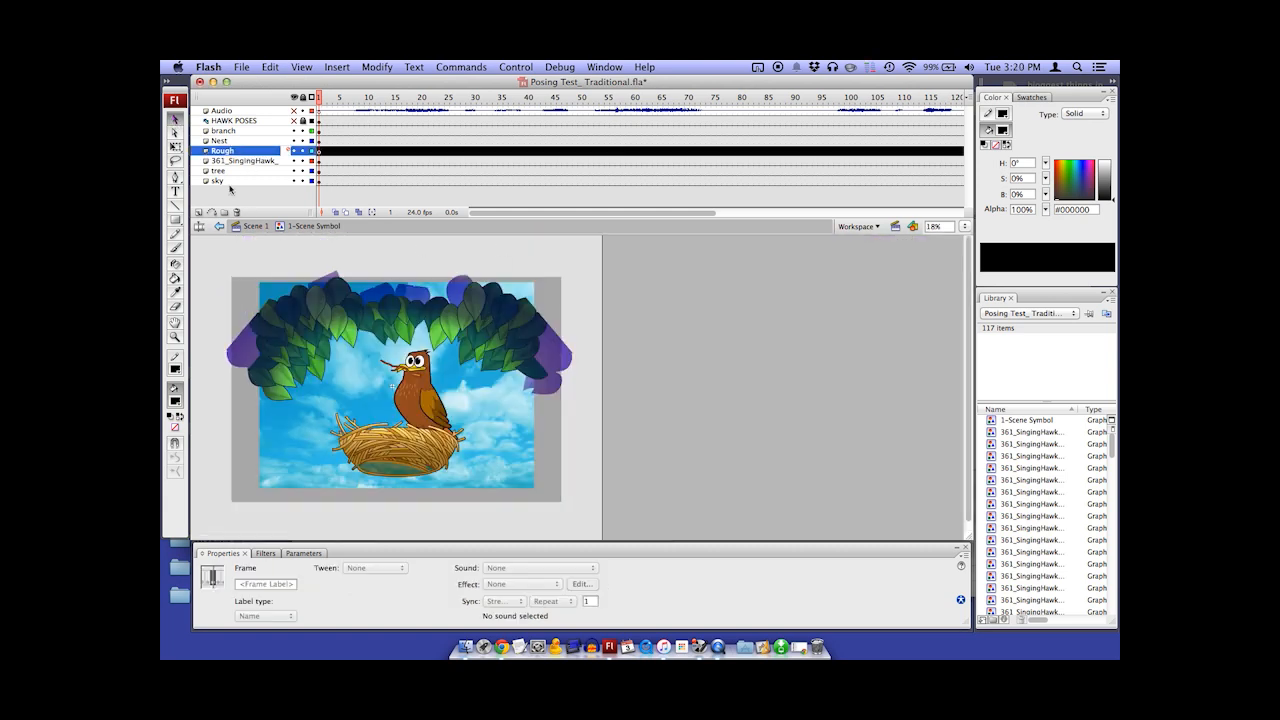
left_click(198, 212)
double_click(231, 152)
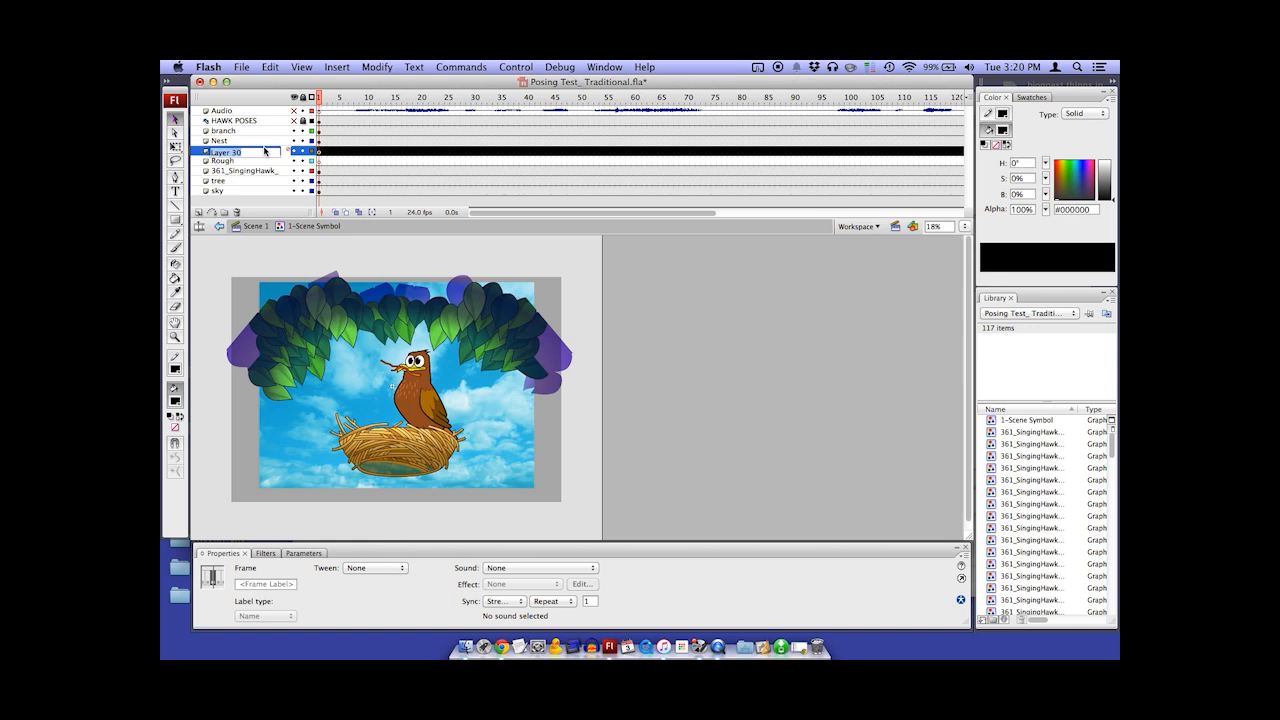
type("Animatic")
left_click(343, 256)
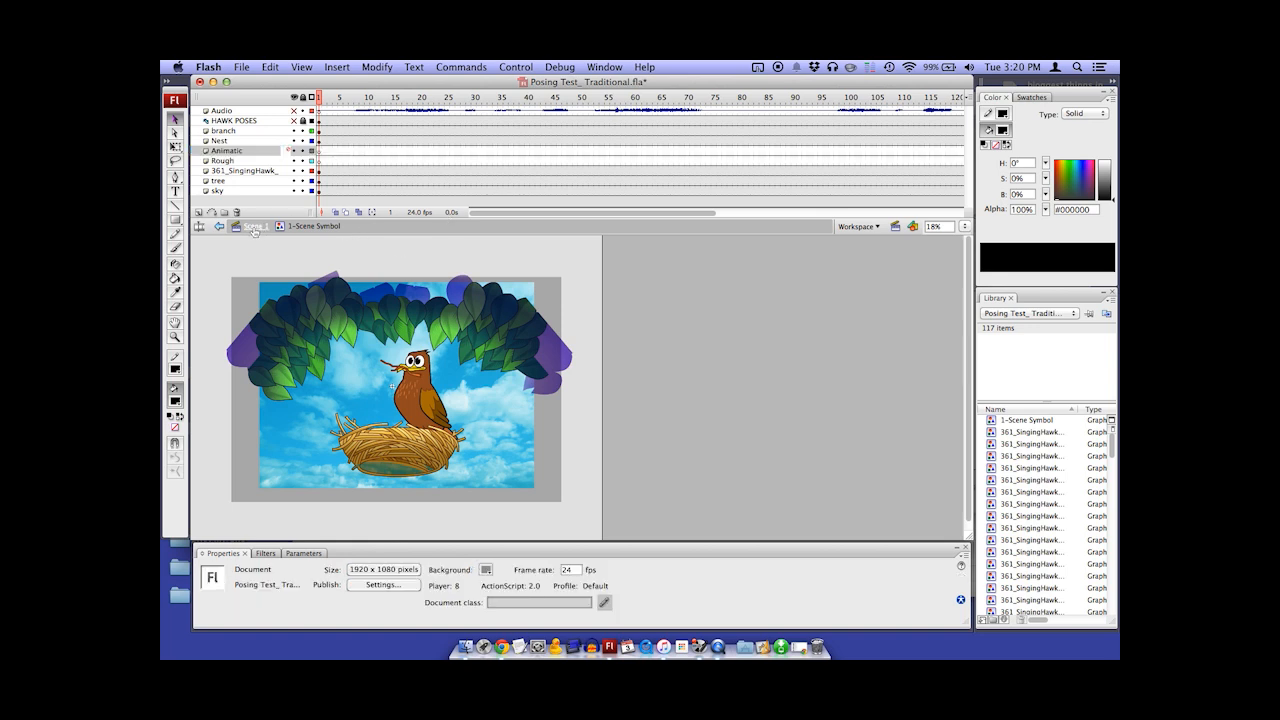
Unlock and show the Animatic layer in Scene 1 and check its sketches at frames 22 and 41
left_click(253, 228)
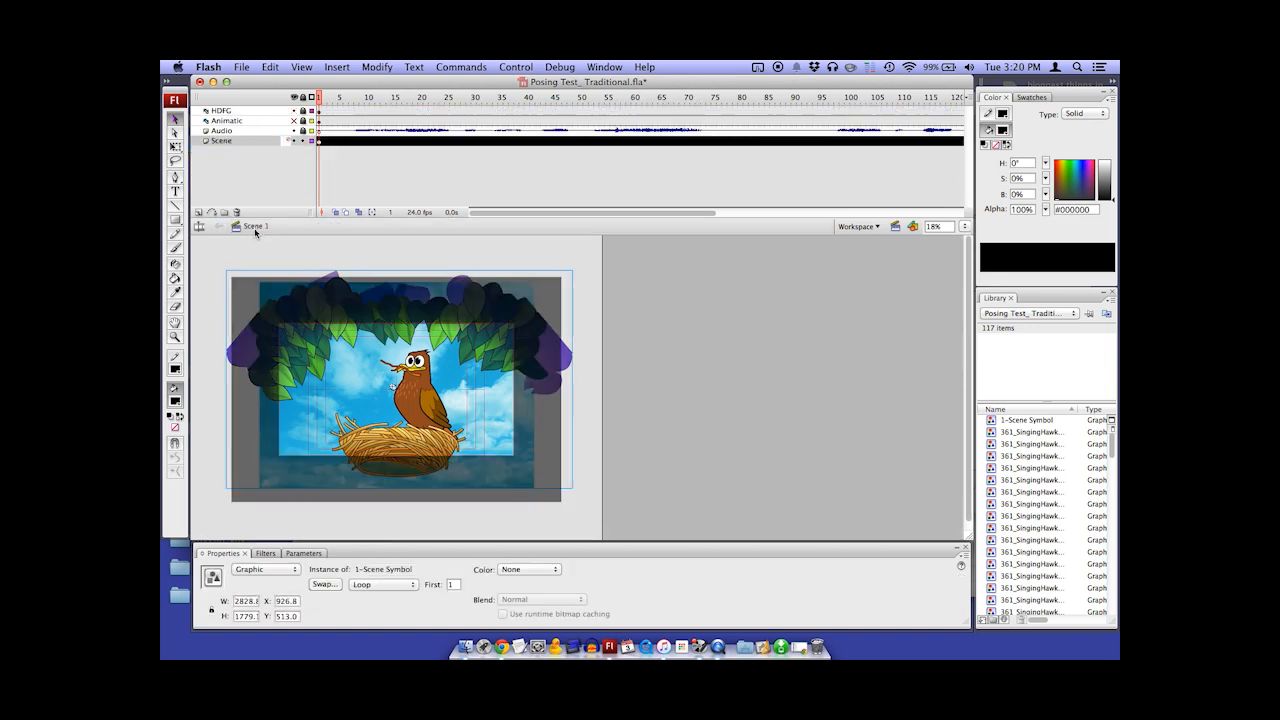
left_click(304, 121)
left_click(294, 121)
left_click(254, 122)
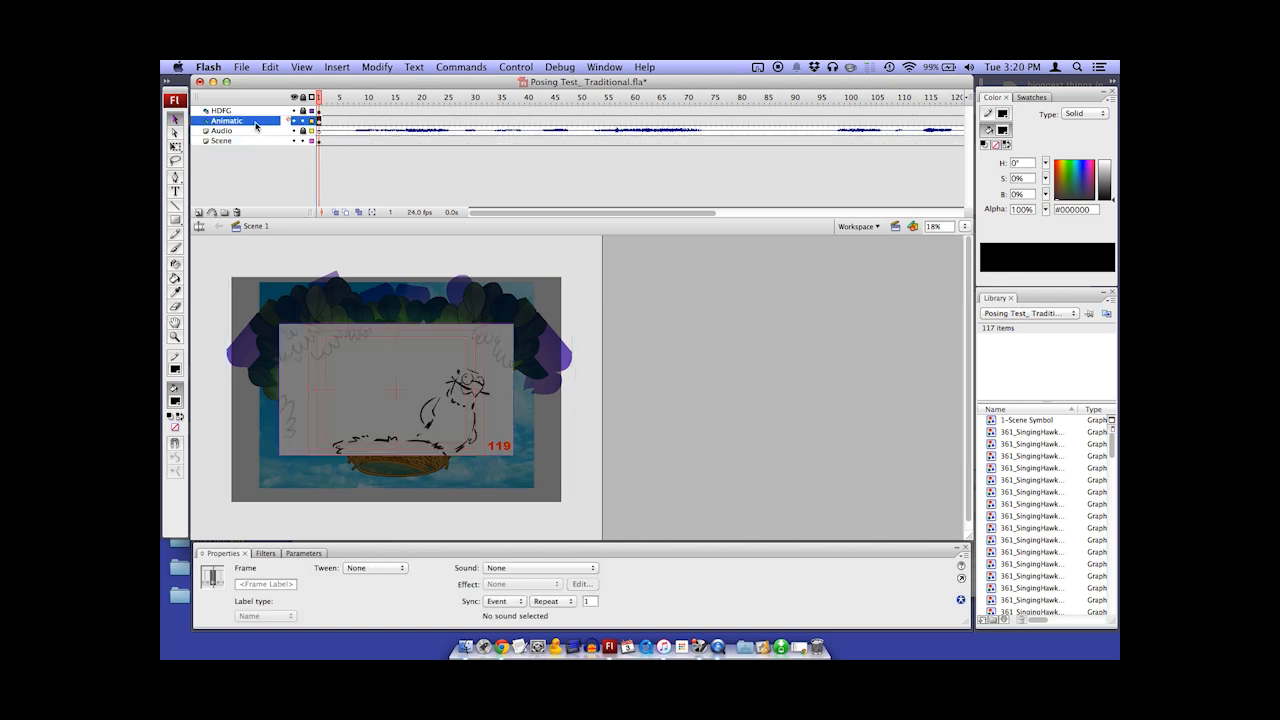
left_click(531, 121)
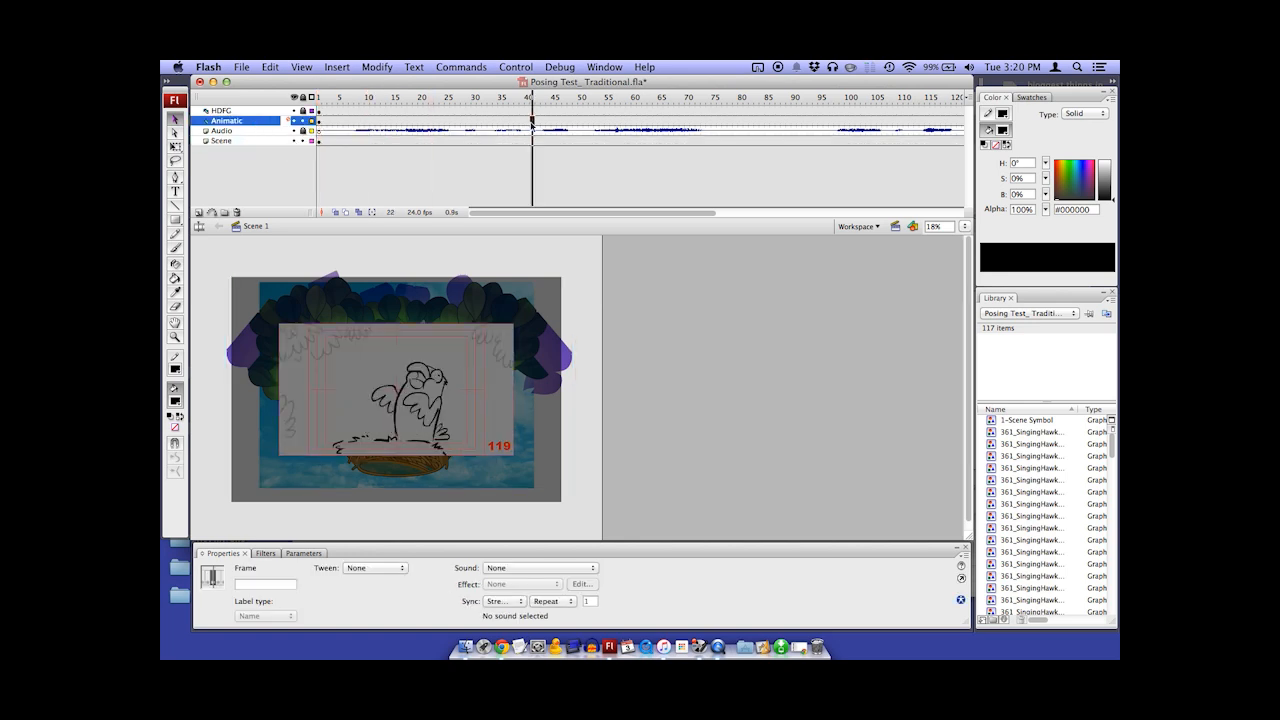
Copy all frames of the Animatic layer in Scene 1
left_click(264, 124)
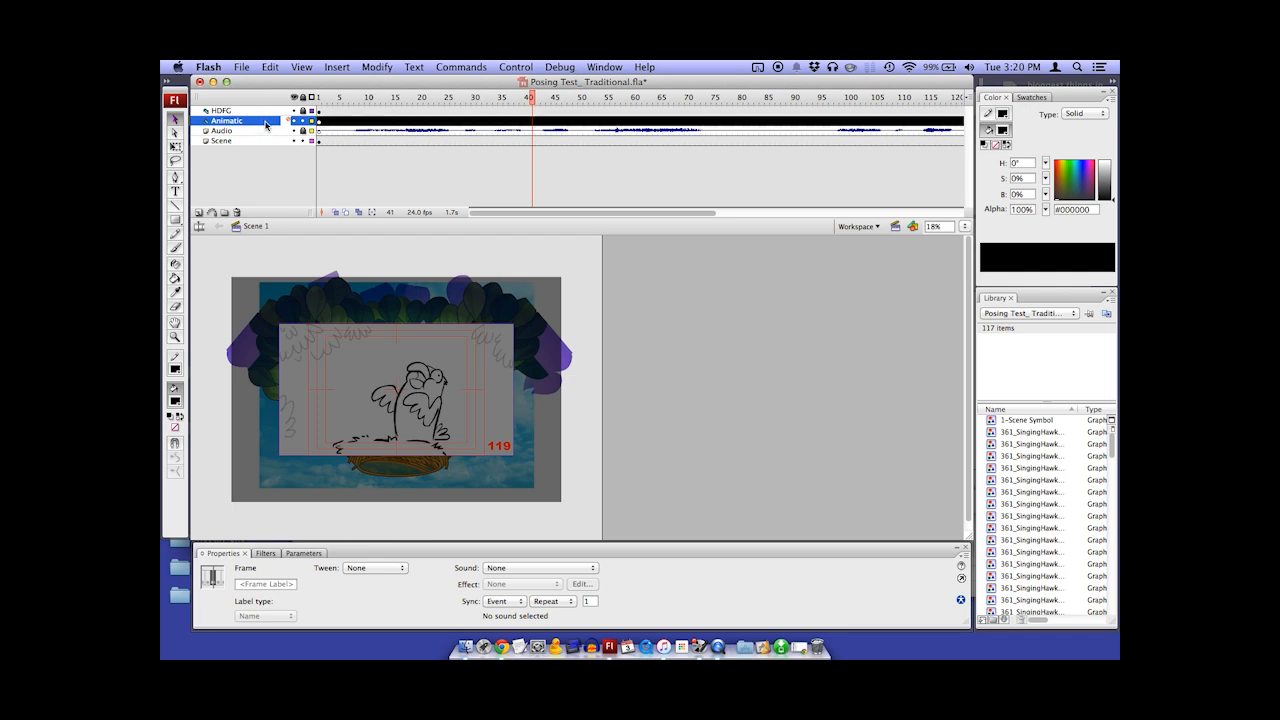
right_click(457, 123)
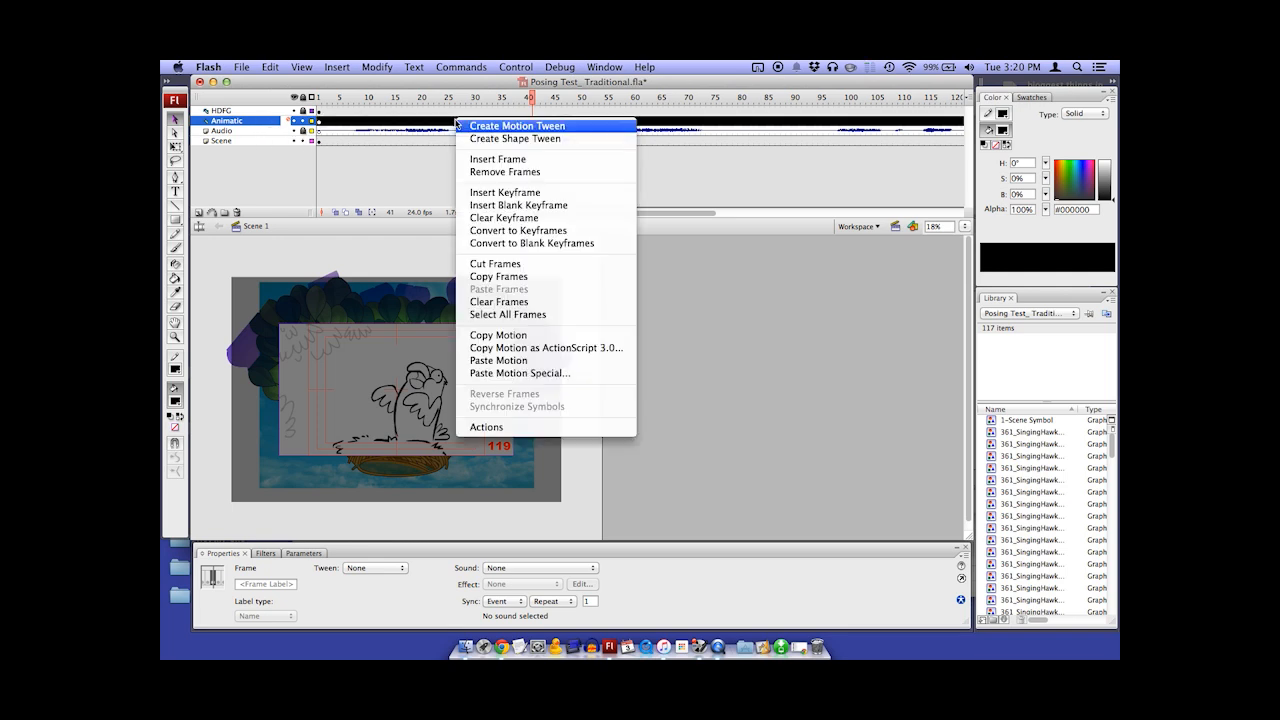
left_click(517, 278)
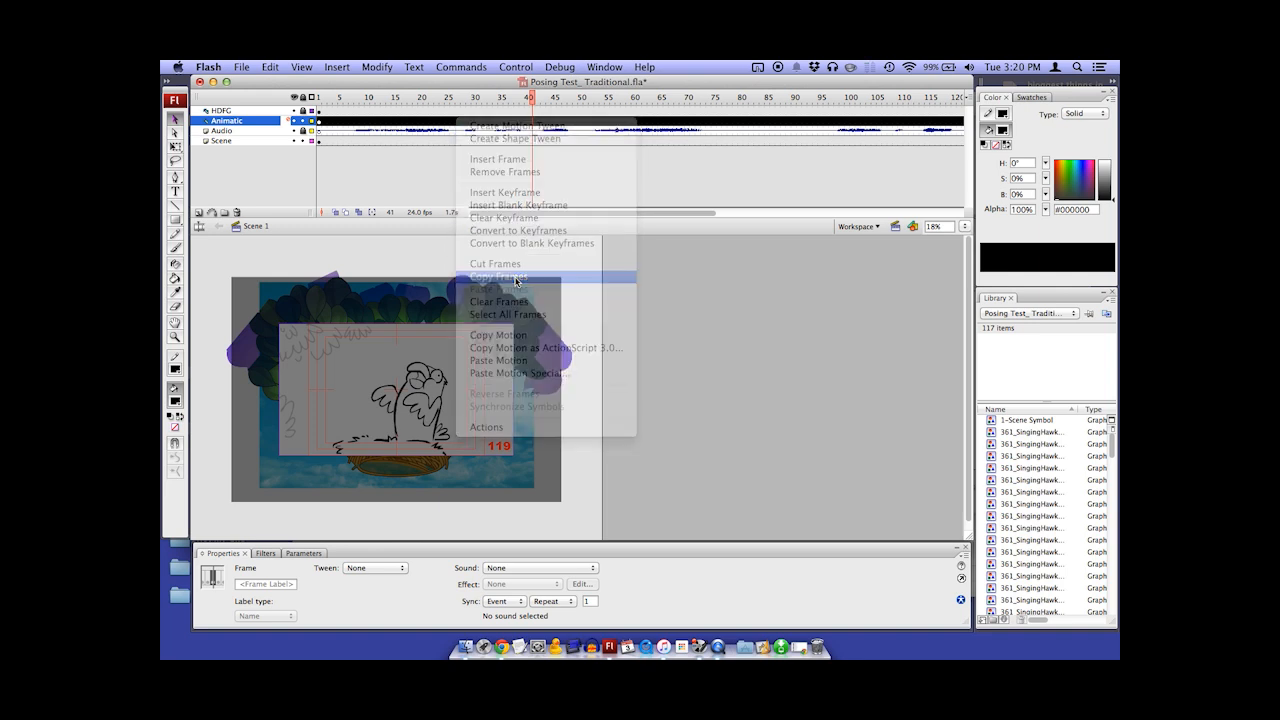
Open the scene symbol for editing and paste the copied frames into its Animatic layer at frame 1
left_click(533, 484)
double_click(530, 483)
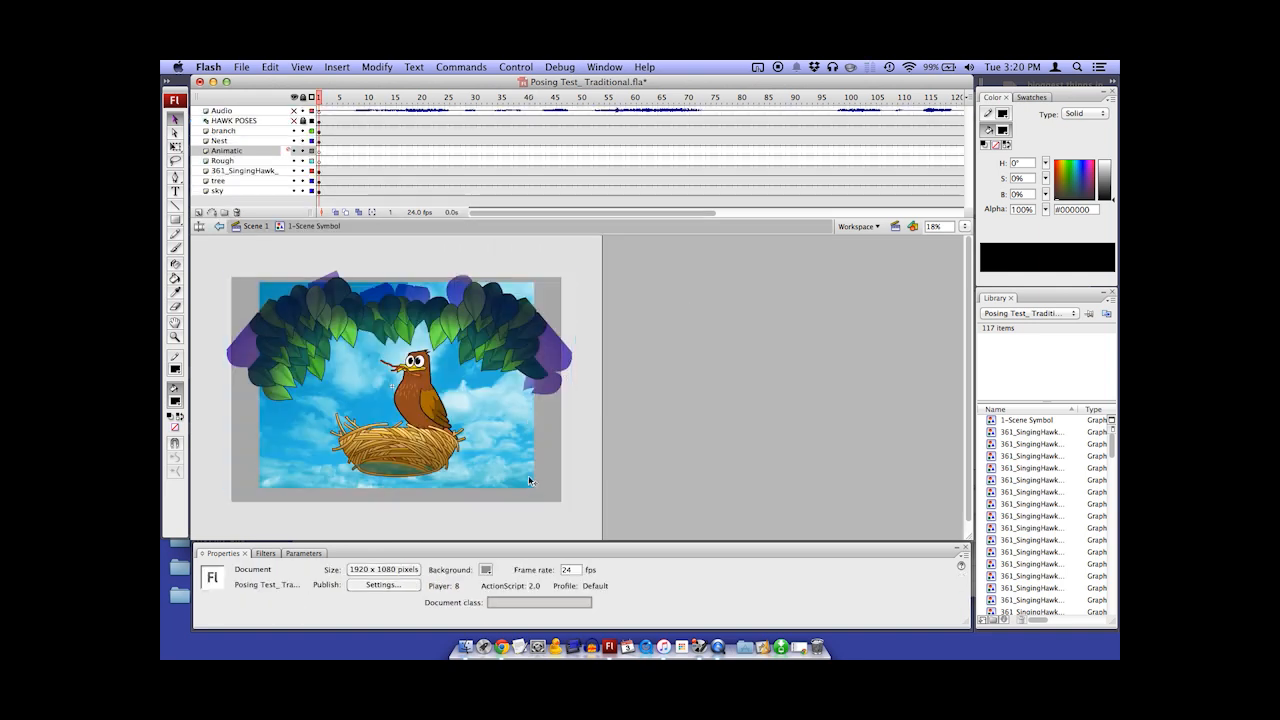
left_click(250, 150)
right_click(325, 153)
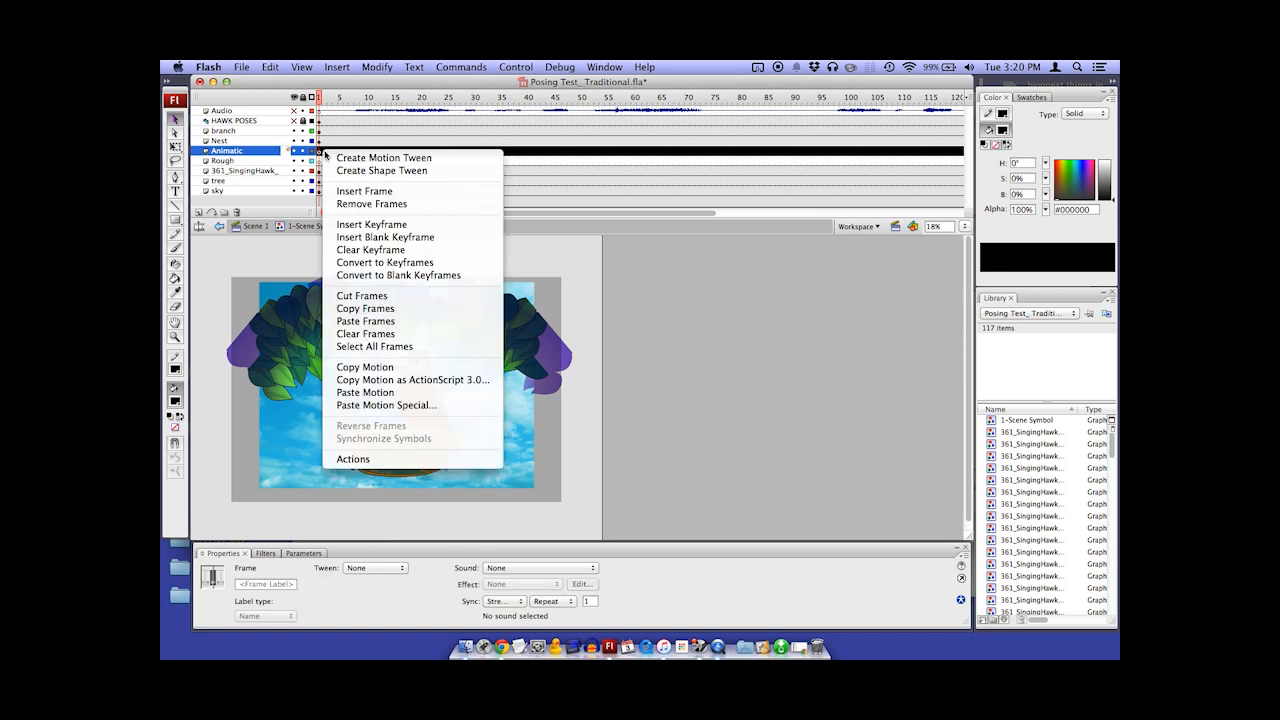
left_click(409, 322)
Scale the animatic video down to about 681 by 383 pixels and place it in the scene's upper-left corner
left_click(176, 146)
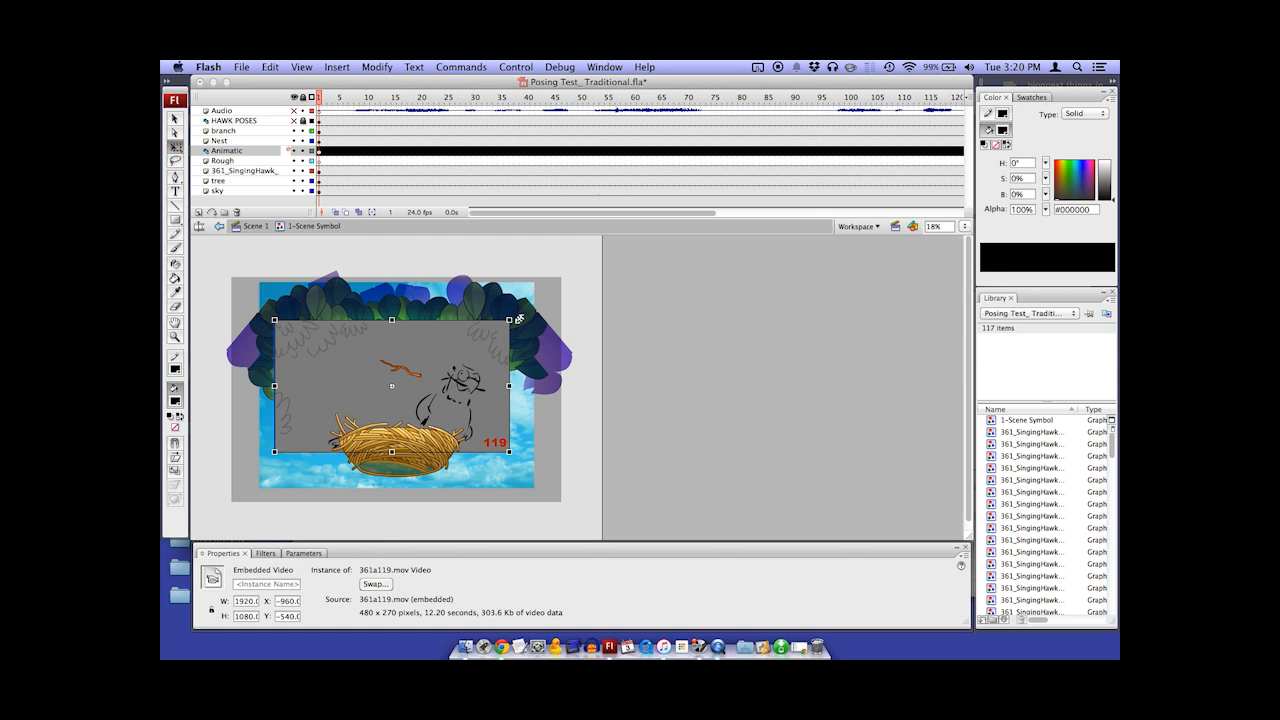
left_click_drag(518, 319, 435, 363)
left_click_drag(261, 294, 332, 317)
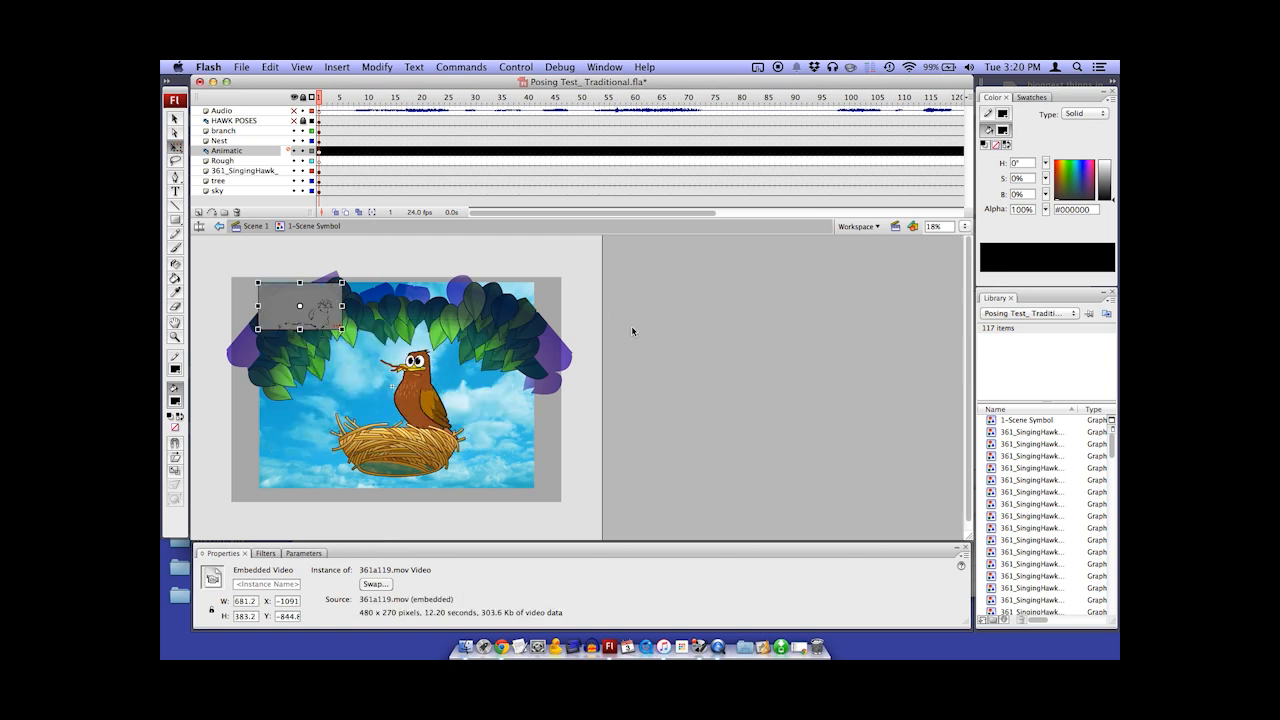
left_click(352, 303, "super")
Show the Audio layer and play the symbol's timeline to check the animatic together with the sound
left_click_drag(446, 269, 398, 221)
left_click(514, 260)
key("Return")
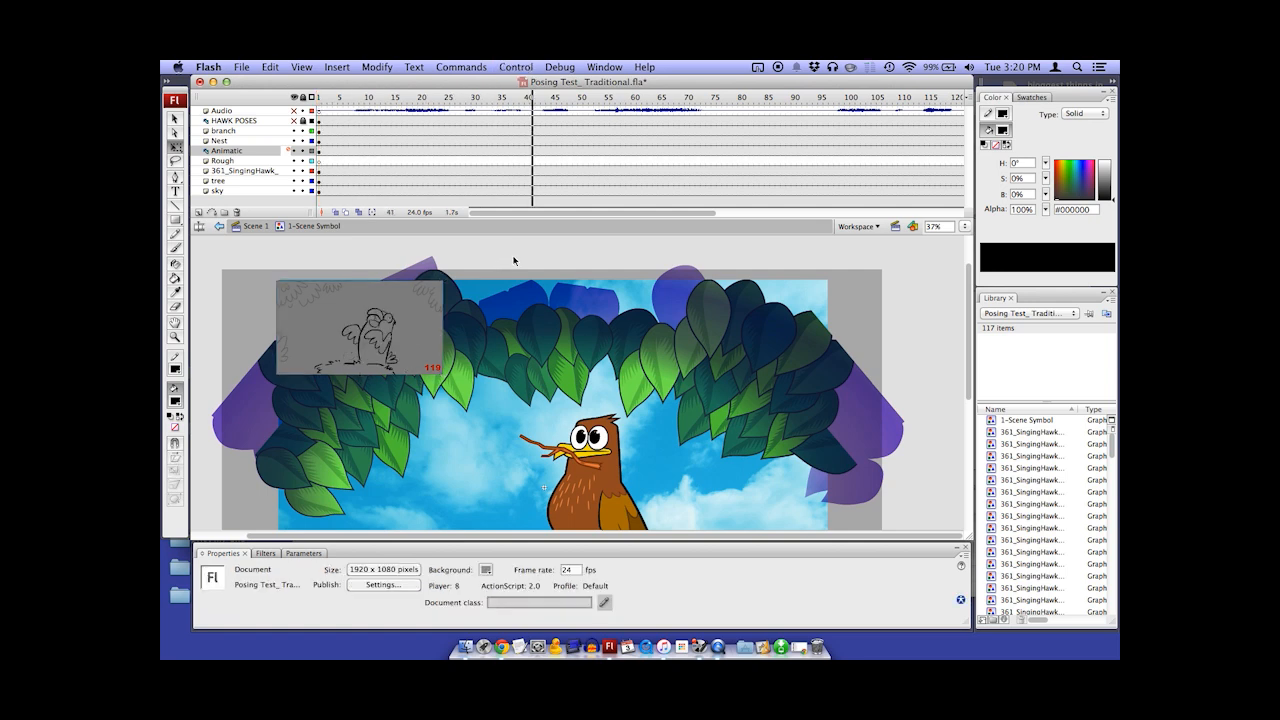
key("Return")
left_click(295, 111)
key("Return")
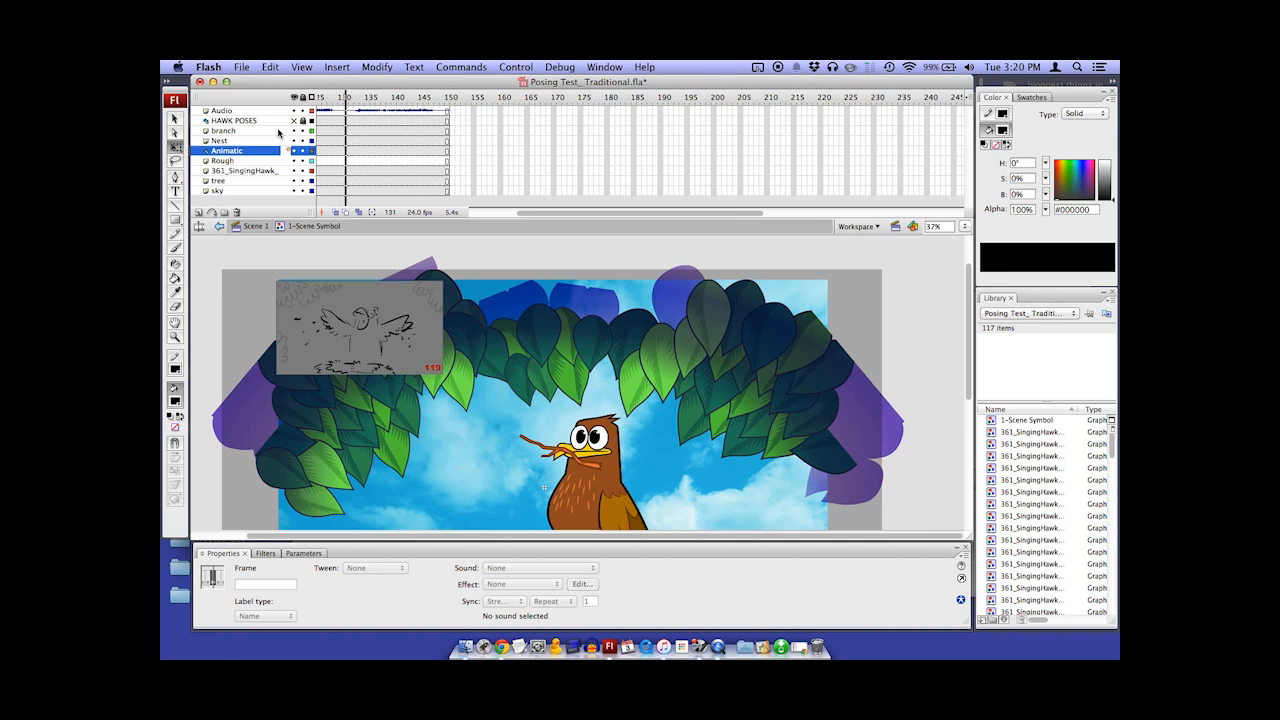
left_click(381, 253)
Enlarge the animatic video to about 925 by 520 pixels over the scene's upper-left corner, undoing the oversized scaling
key("super+minus")
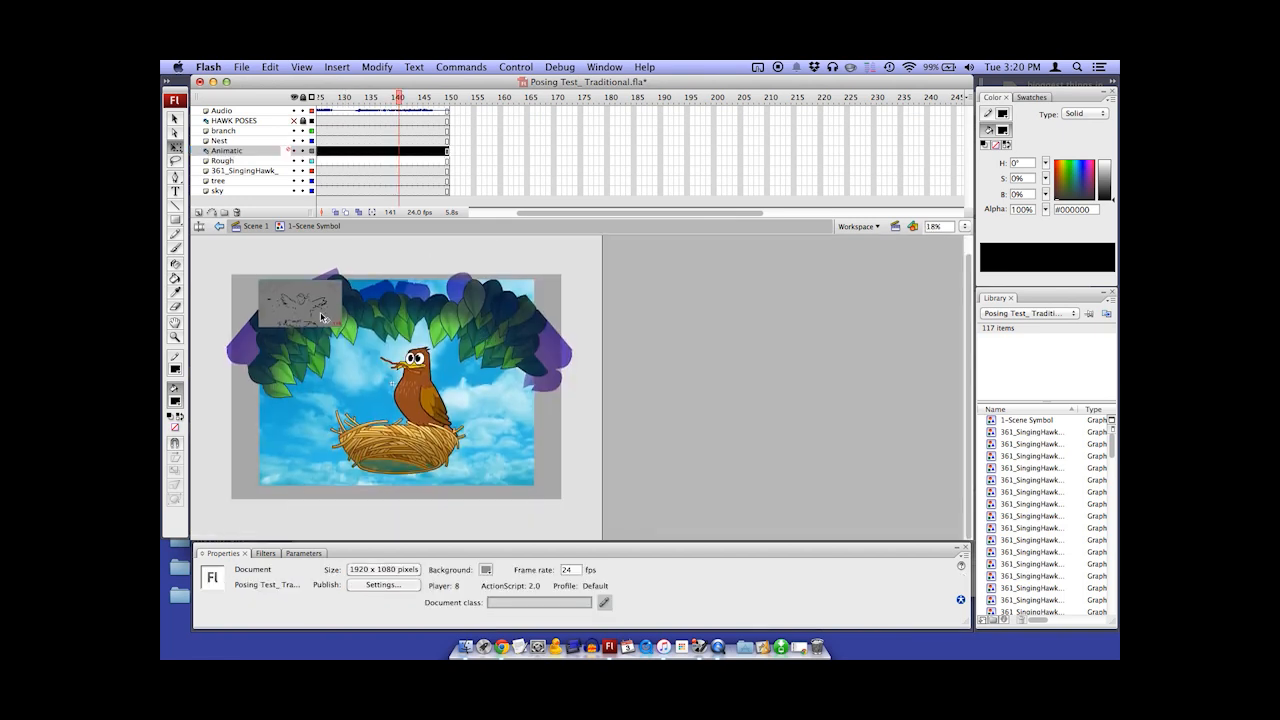
left_click(321, 316)
left_click_drag(342, 327, 427, 378)
left_click_drag(368, 315, 464, 321)
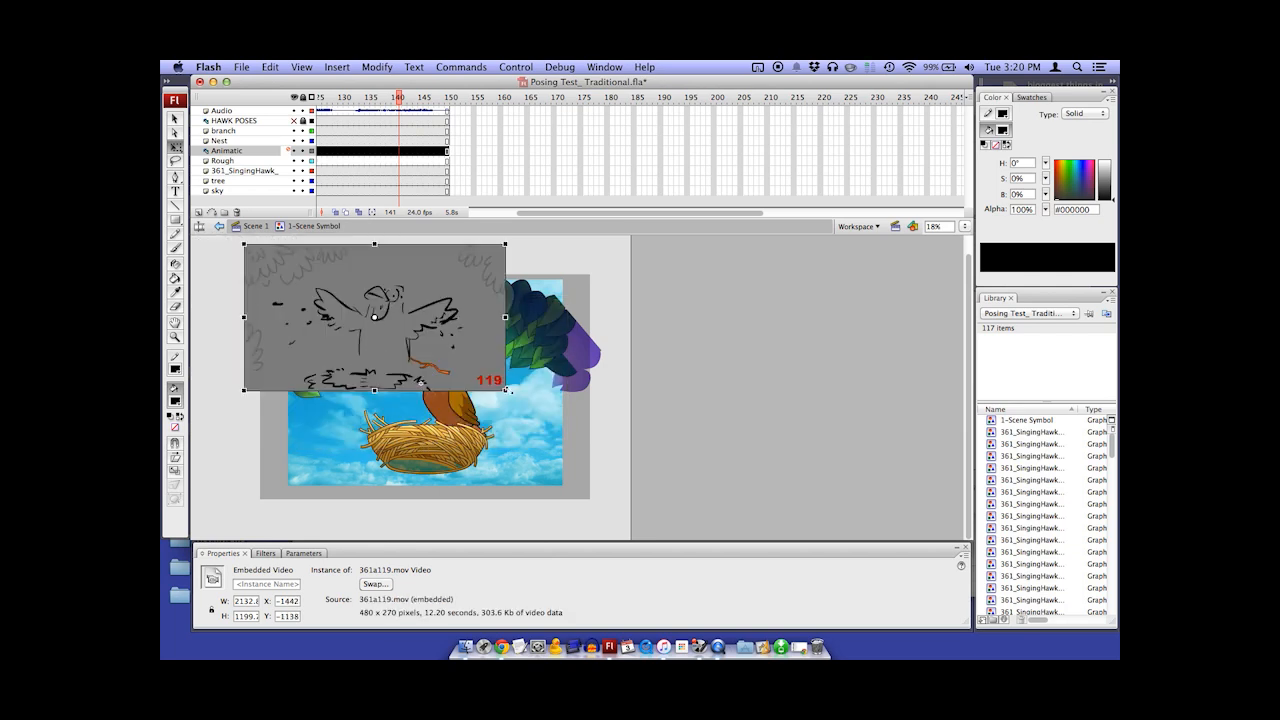
key("super+z")
key("super+z")
key("super+z")
key("super+z")
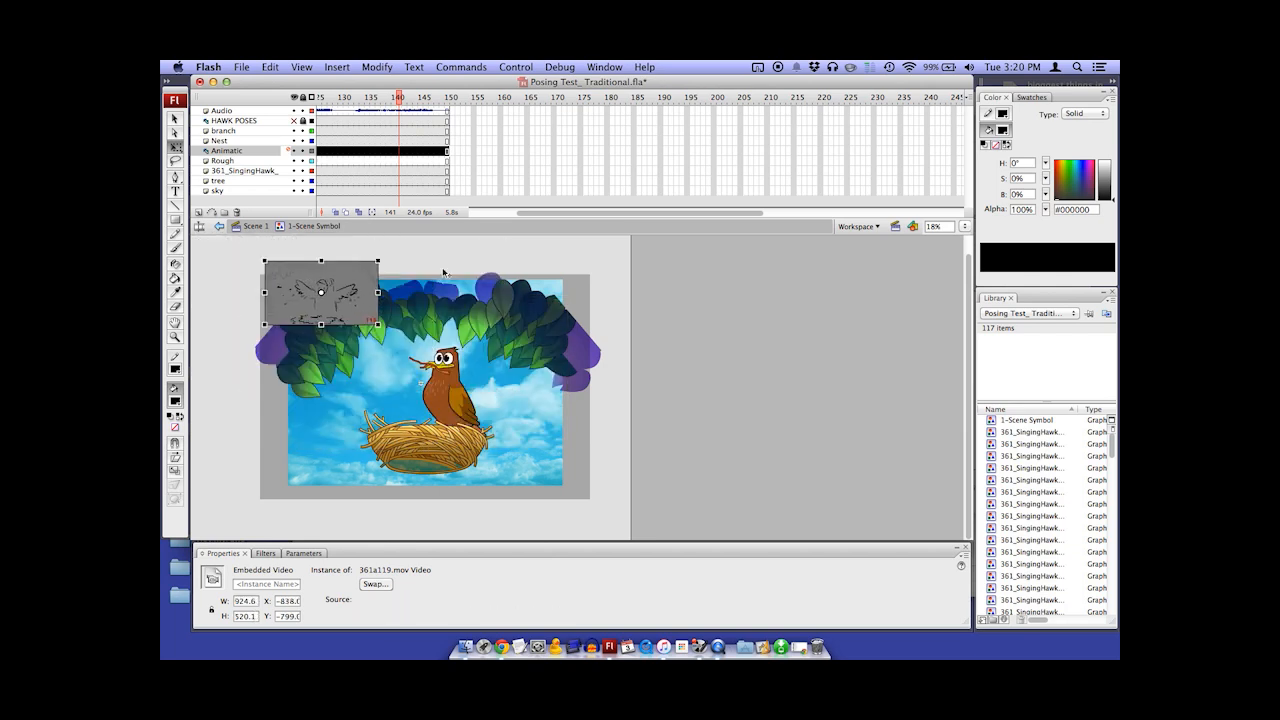
left_click_drag(417, 298, 417, 296)
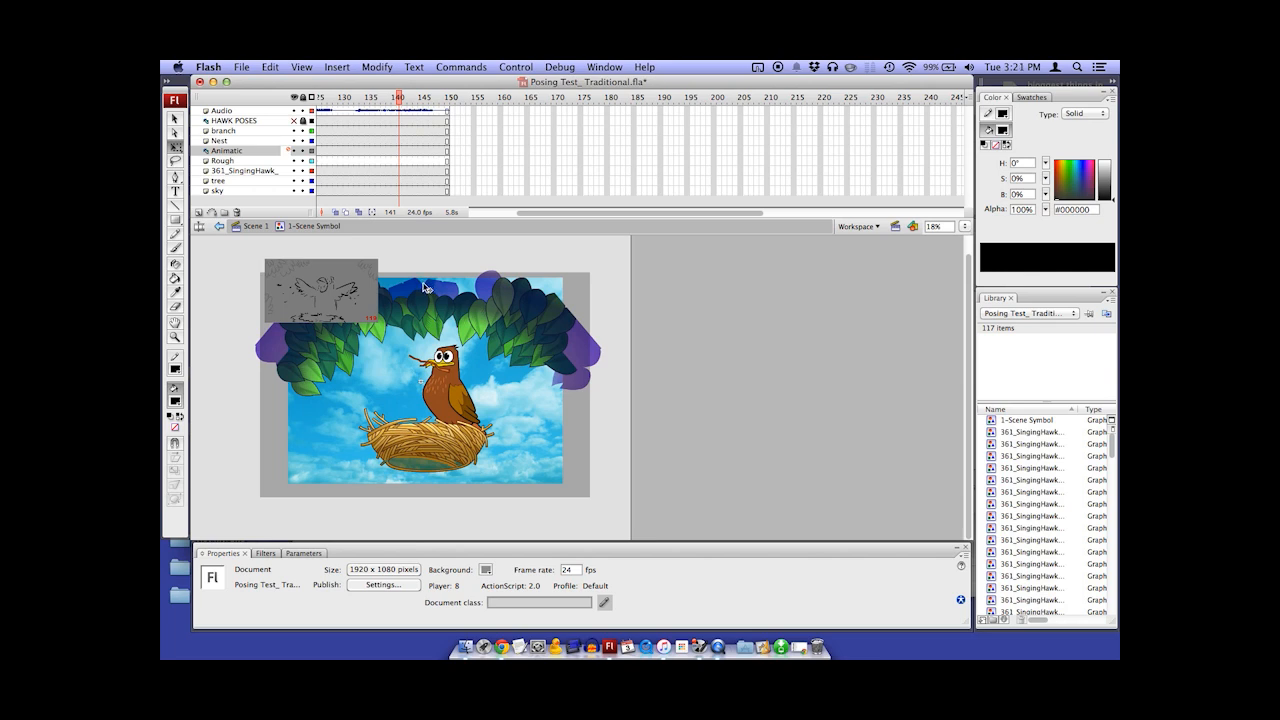